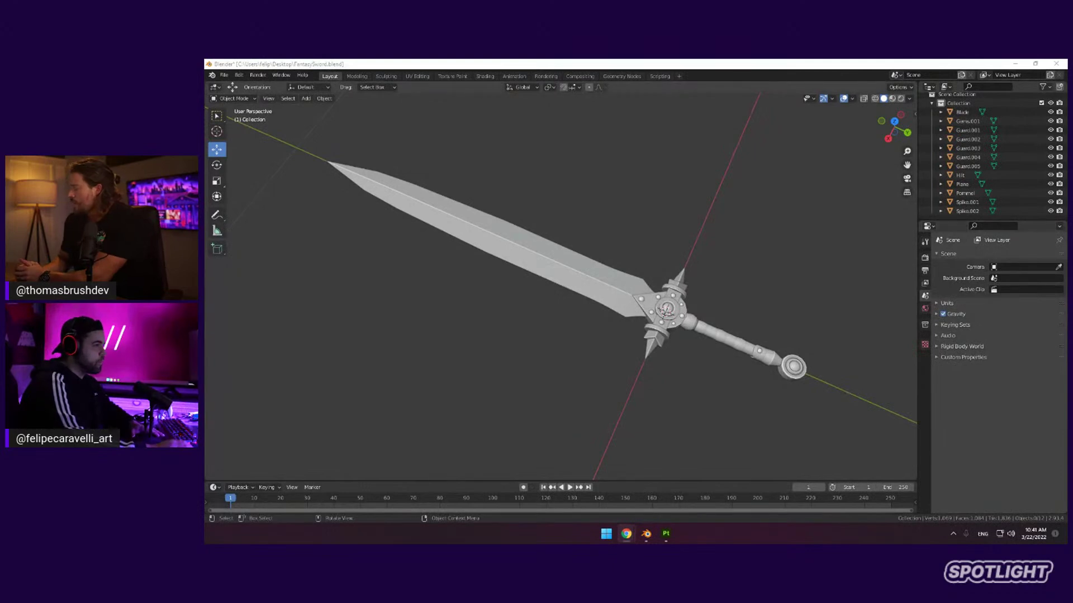
Inspect how the sword is split into separate objects by selecting the blade, guard and gems, and clear the selection
{"action": "middle_click_drag", "start_coordinate": [559, 313], "coordinate": [562, 288]}
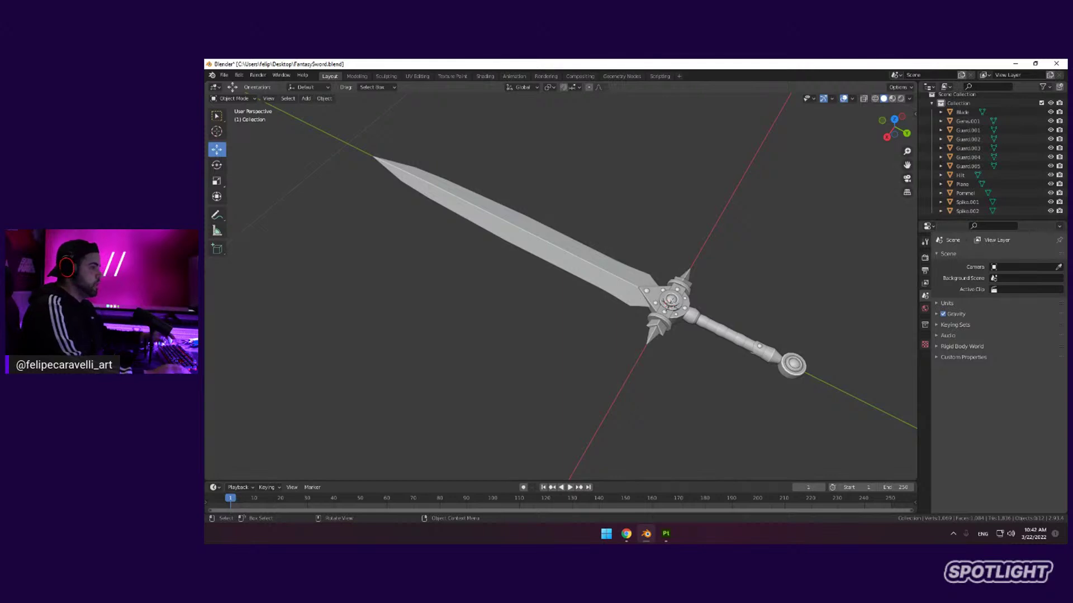
{"action": "middle_click_drag", "start_coordinate": [559, 279], "coordinate": [592, 287]}
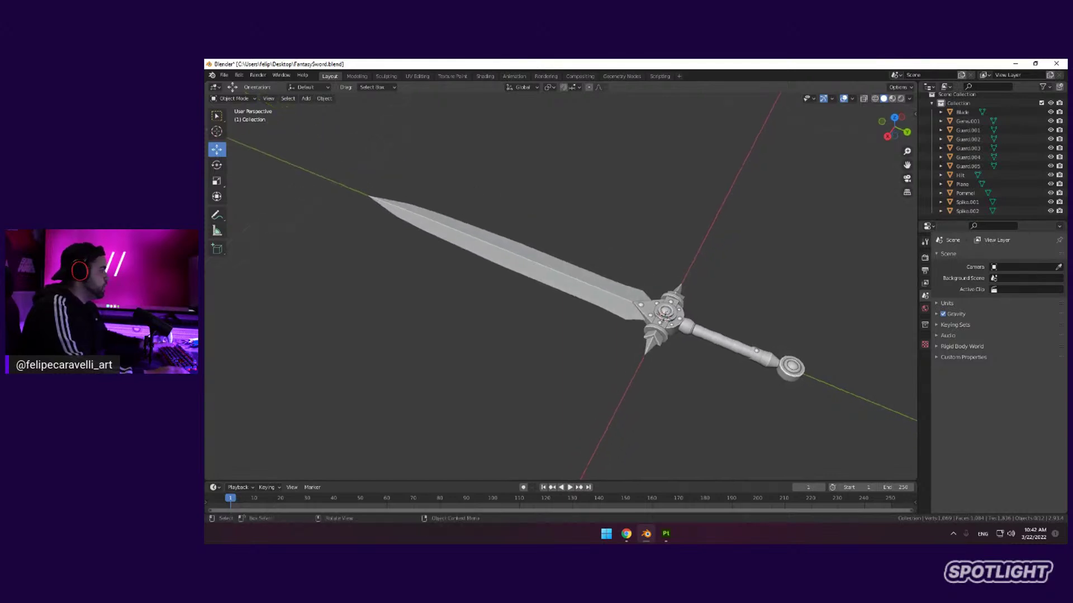
{"action": "scroll", "coordinate": [592, 288], "scroll_direction": "up", "scroll_amount": 2}
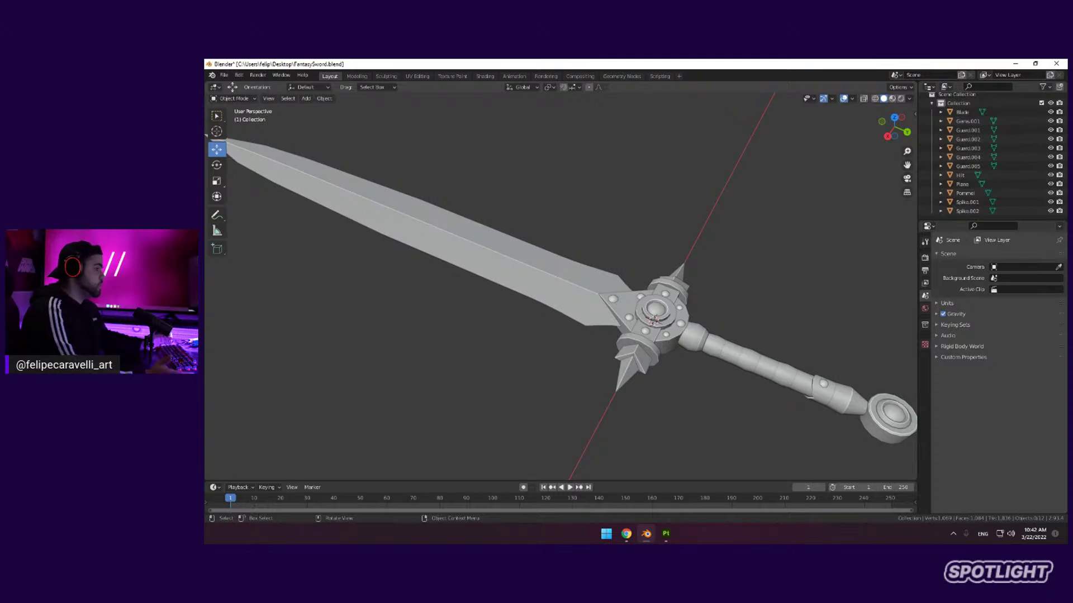
{"action": "middle_click_drag", "start_coordinate": [559, 279], "coordinate": [581, 274]}
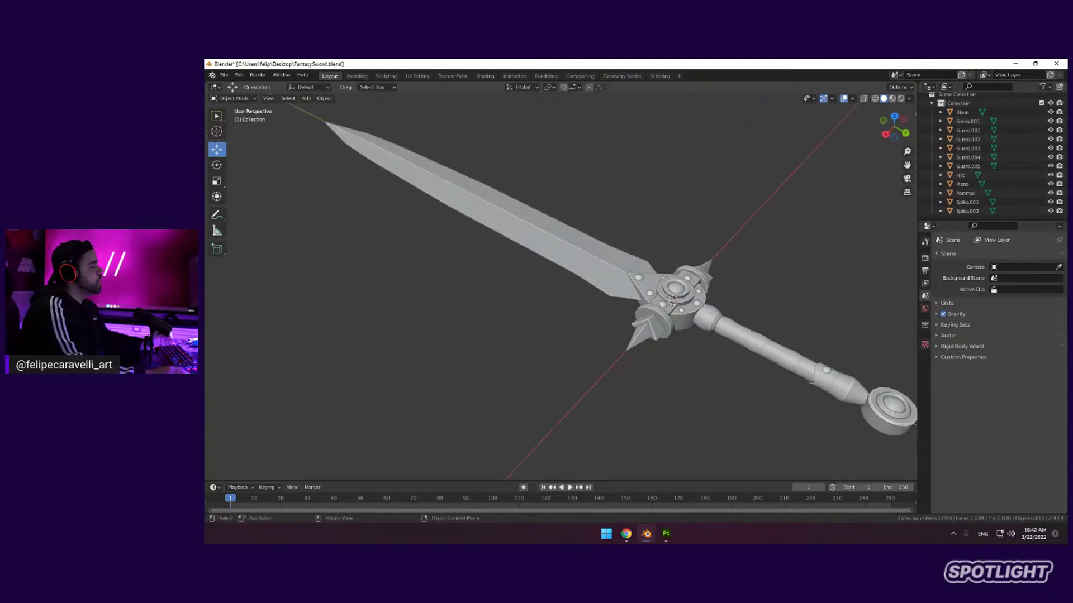
{"action": "left_click", "coordinate": [601, 271]}
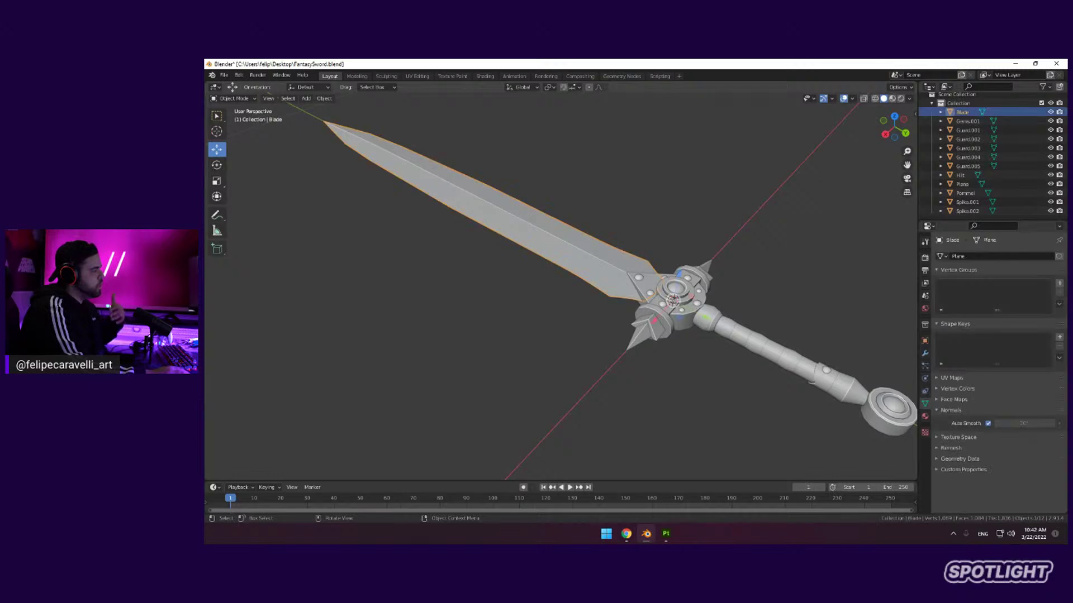
{"action": "left_click", "coordinate": [650, 329]}
{"action": "scroll", "coordinate": [562, 285], "scroll_direction": "up", "scroll_amount": 2}
{"action": "left_click", "coordinate": [650, 269]}
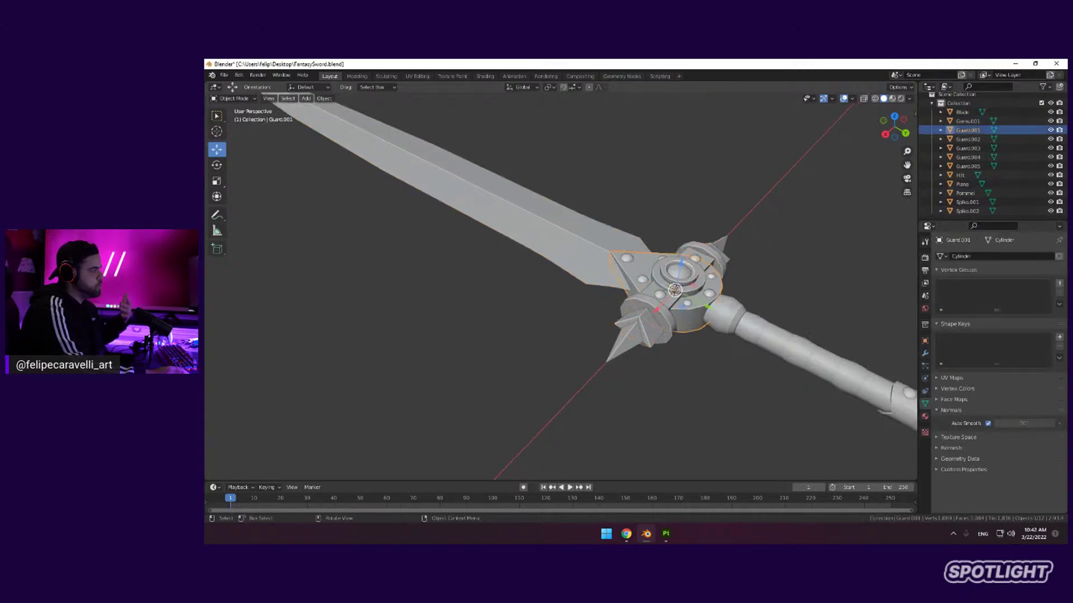
{"action": "left_click", "coordinate": [767, 335]}
{"action": "left_click", "coordinate": [680, 272]}
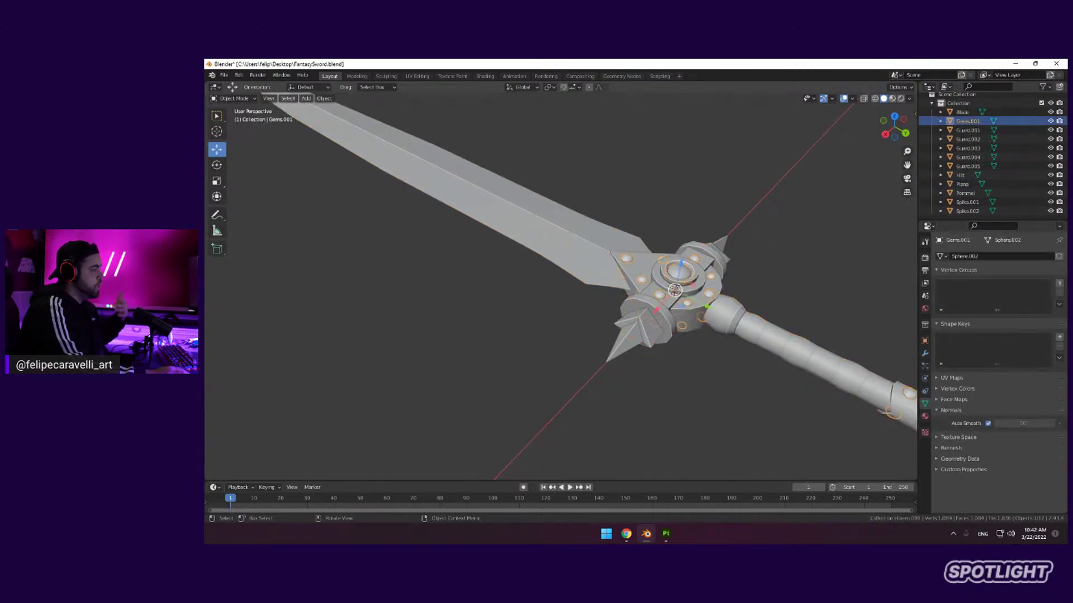
{"action": "left_click", "coordinate": [651, 269]}
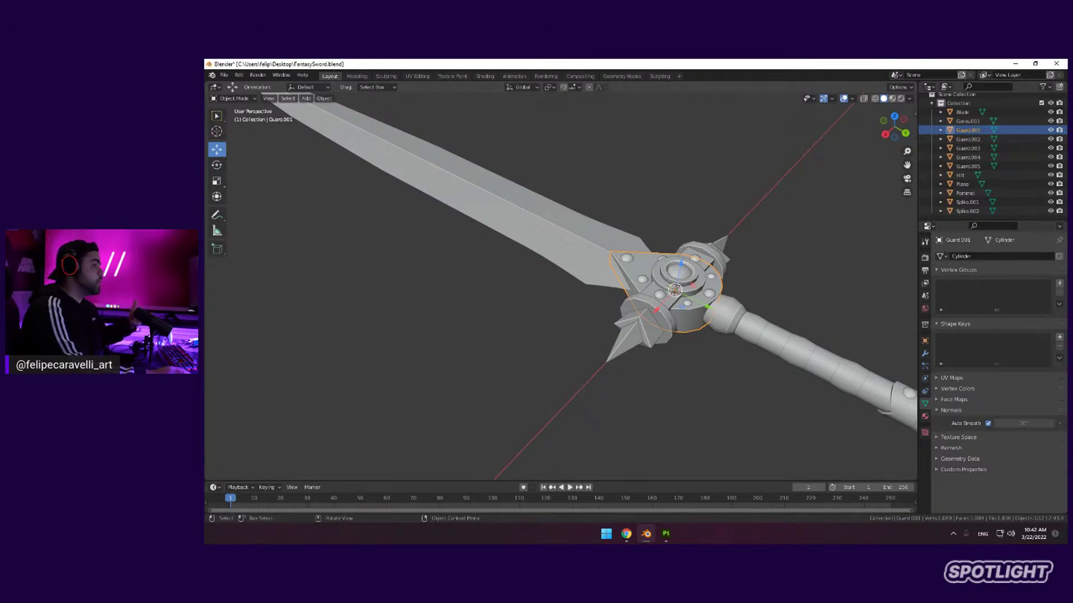
{"action": "key", "text": "alt+a"}
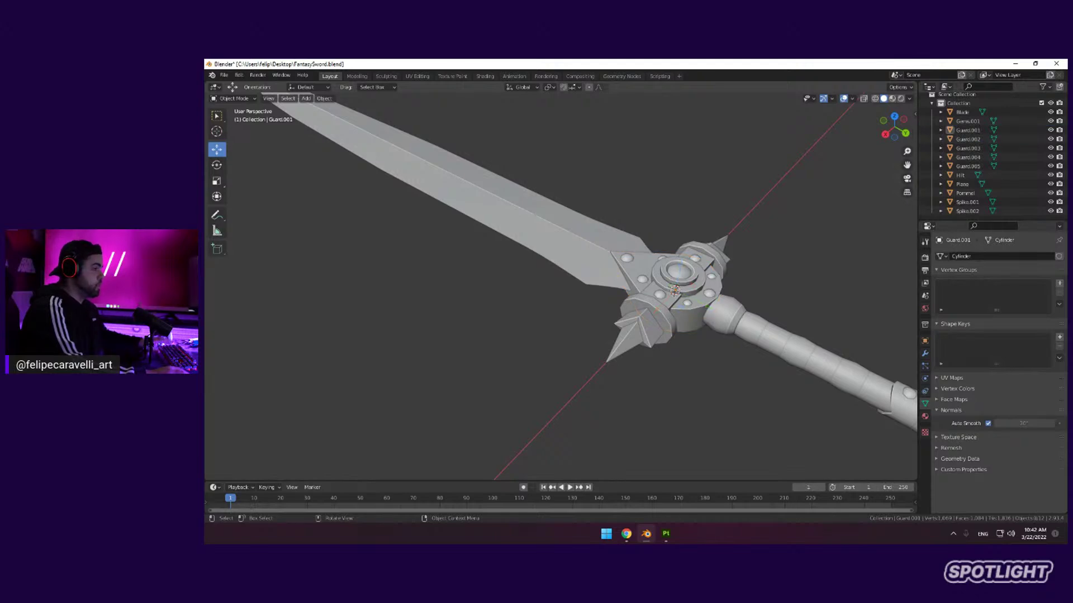
Add a mesh cylinder to the scene as the base for a new hilt part
{"action": "scroll", "coordinate": [679, 302], "scroll_direction": "up", "scroll_amount": 2}
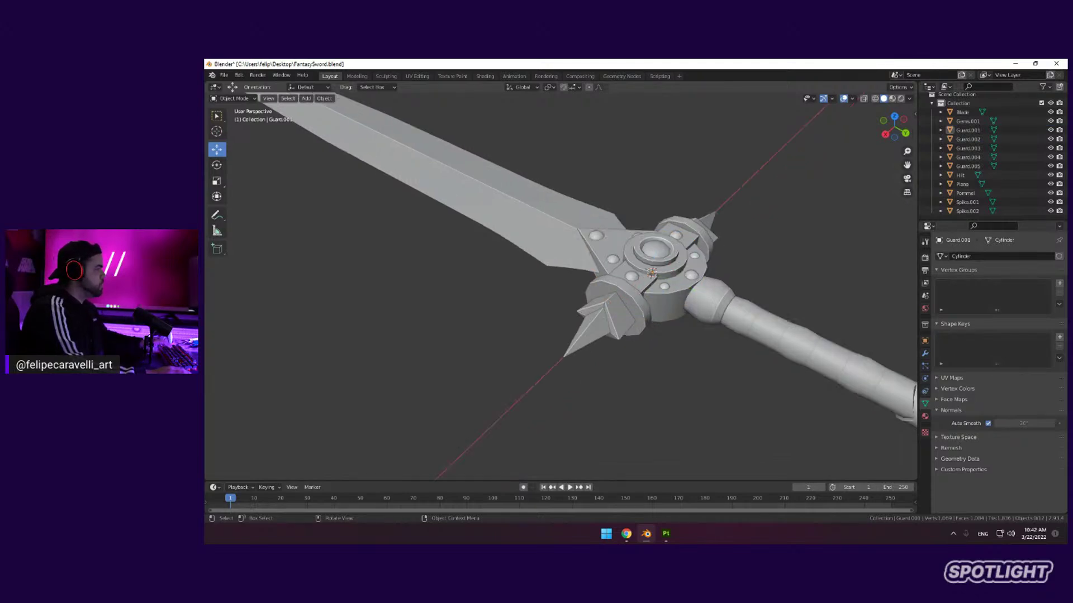
{"action": "middle_click_drag", "start_coordinate": [609, 313], "coordinate": [571, 254]}
{"action": "left_click", "coordinate": [718, 329]}
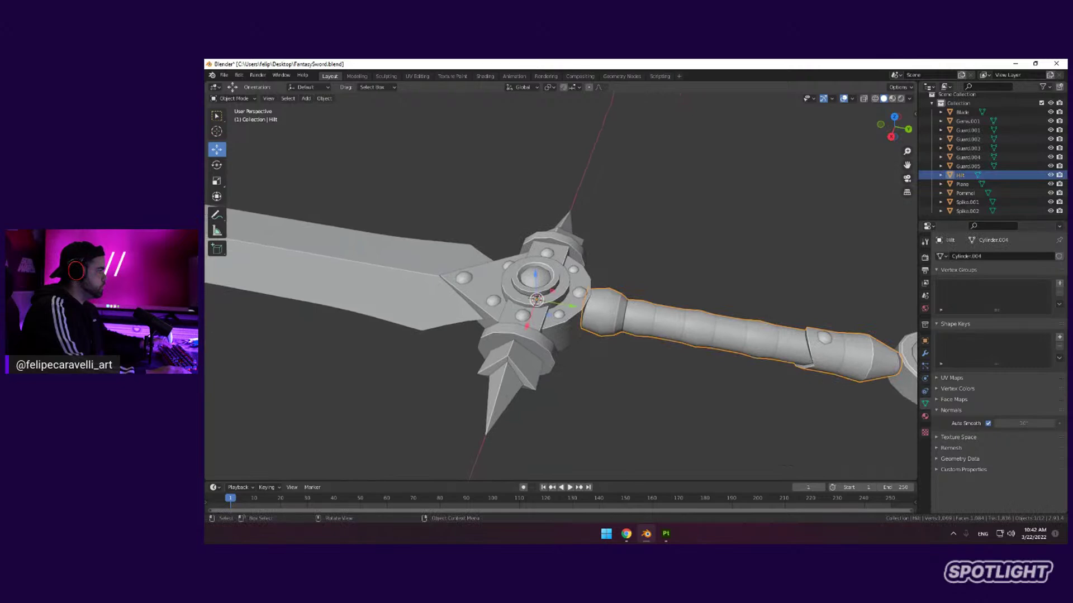
{"action": "middle_click_drag", "start_coordinate": [718, 330], "coordinate": [699, 305]}
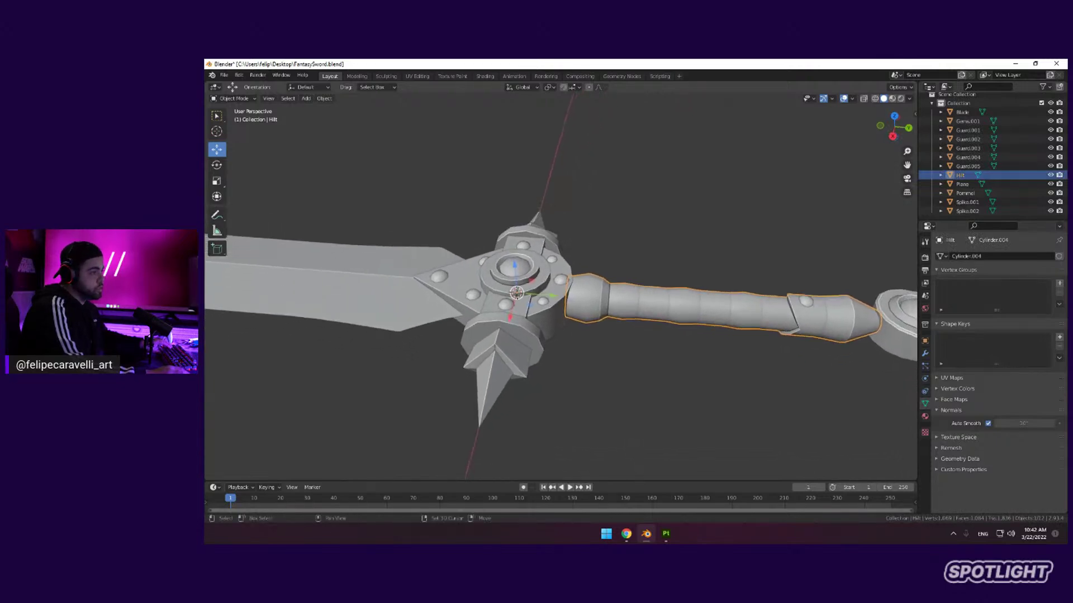
{"action": "key", "text": "alt+a"}
{"action": "key", "text": "shift+a"}
{"action": "mouse_move", "coordinate": [743, 331]}
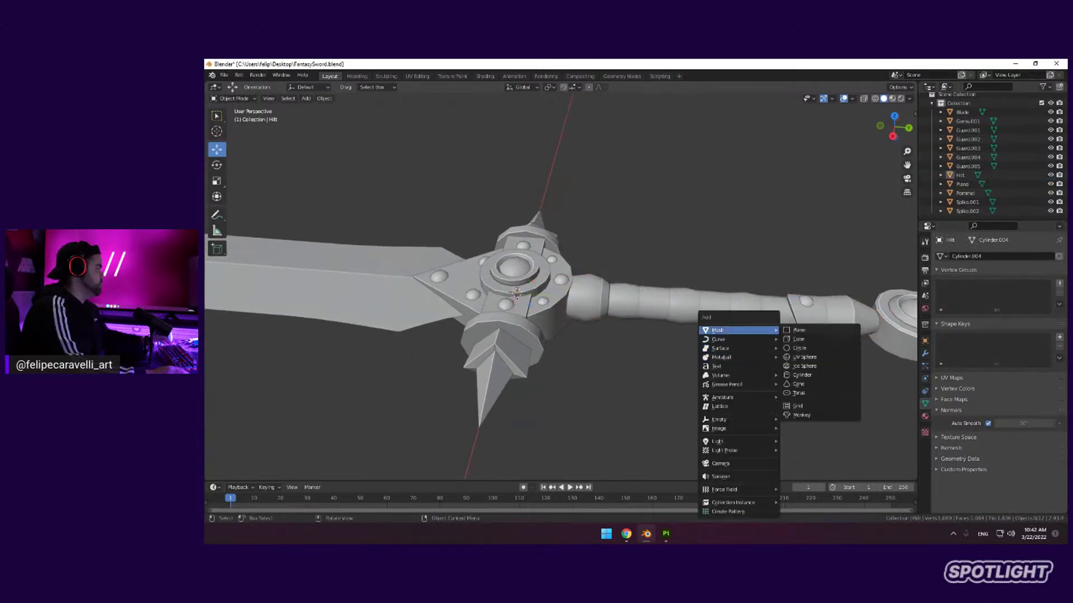
{"action": "left_click", "coordinate": [802, 374]}
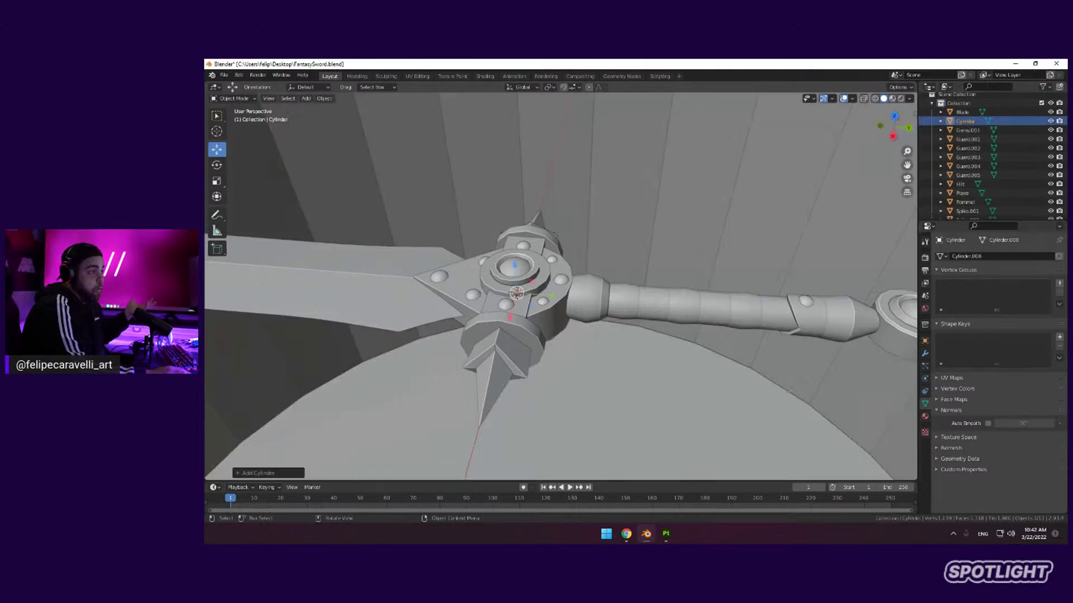
{"action": "scroll", "coordinate": [561, 286], "scroll_direction": "up", "scroll_amount": 5}
{"action": "scroll", "coordinate": [562, 286], "scroll_direction": "down", "scroll_amount": 5}
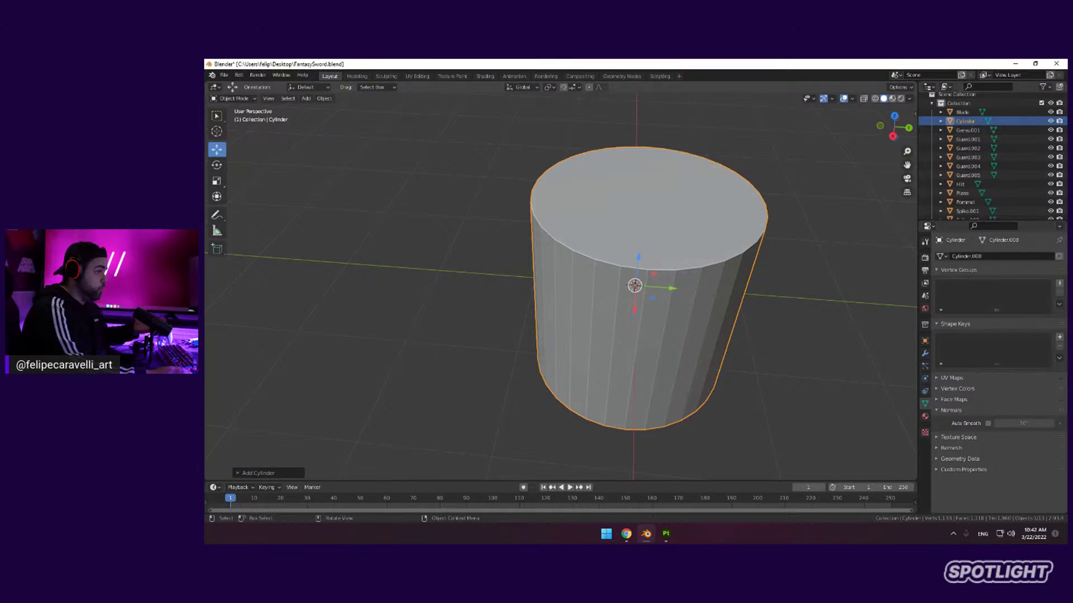
{"action": "middle_click_drag", "start_coordinate": [561, 287], "coordinate": [593, 279]}
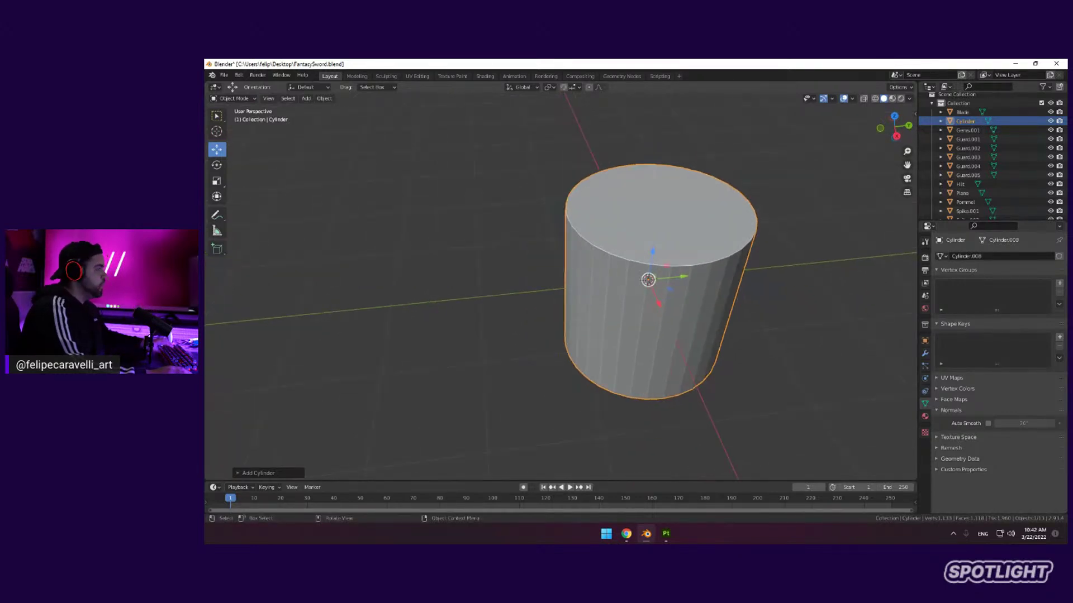
Move the cylinder toward the hilt along the Y axis and rotate it to lie lengthwise along the hilt
{"action": "key", "text": "g"}
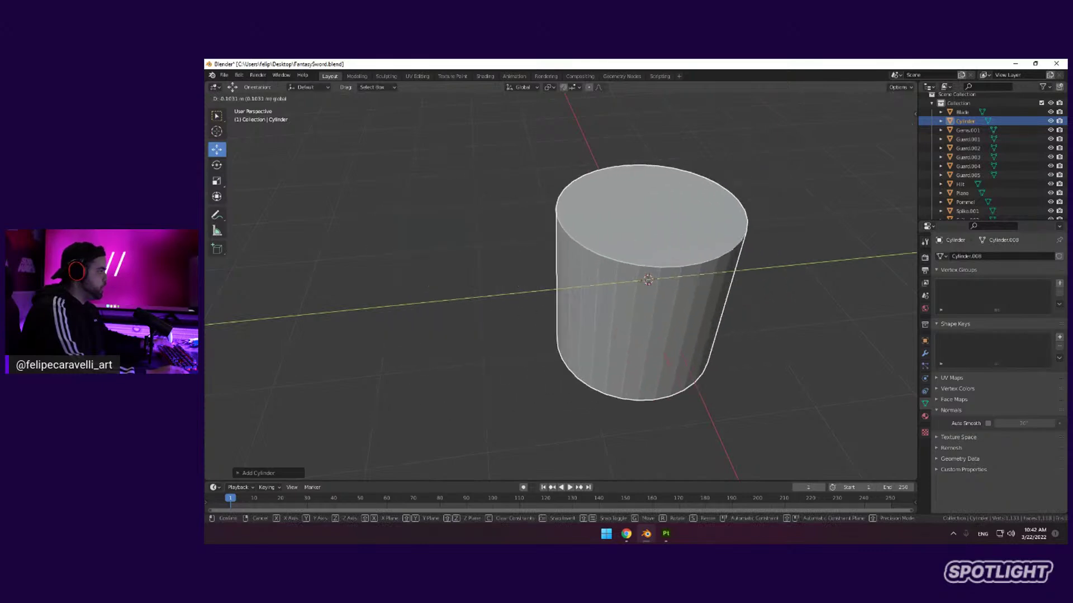
{"action": "key", "text": "Return"}
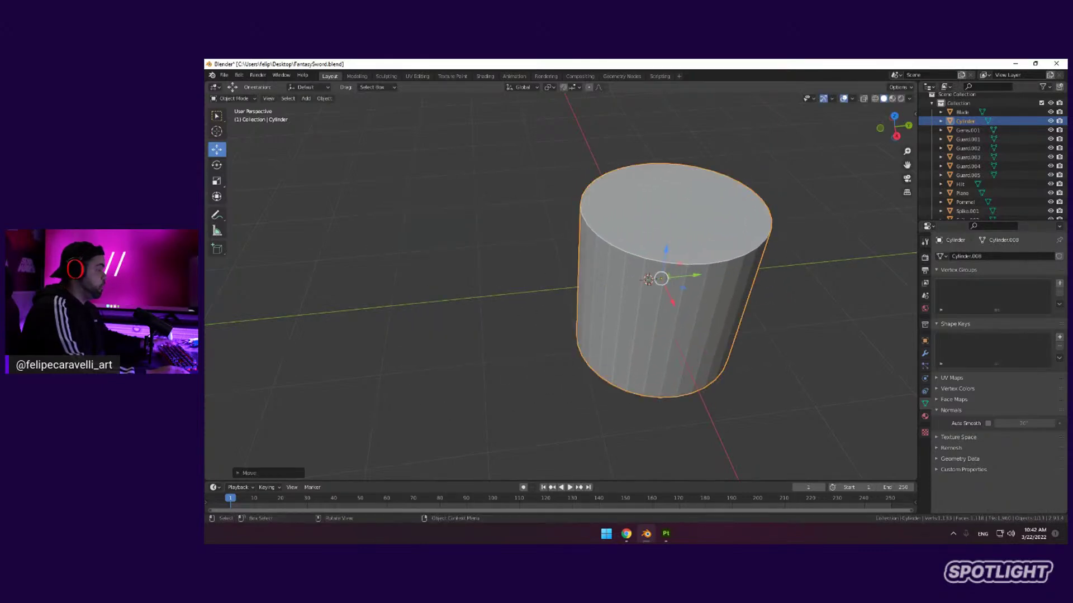
{"action": "key", "text": "shift+space"}
{"action": "key", "text": "r"}
{"action": "left_click_drag", "start_coordinate": [631, 268], "coordinate": [545, 342], "text": "ctrl"}
{"action": "middle_click_drag", "start_coordinate": [546, 342], "coordinate": [648, 268]}
Scale the cylinder down uniformly until it fits as a sleeve slightly thicker than the middle of the hilt's grip
{"action": "key", "text": "shift+space"}
{"action": "key", "text": "s"}
{"action": "left_click_drag", "start_coordinate": [617, 289], "coordinate": [626, 292]}
{"action": "middle_click_drag", "start_coordinate": [625, 292], "coordinate": [684, 282]}
{"action": "scroll", "coordinate": [524, 283], "scroll_direction": "up", "scroll_amount": 5}
{"action": "key", "text": "s"}
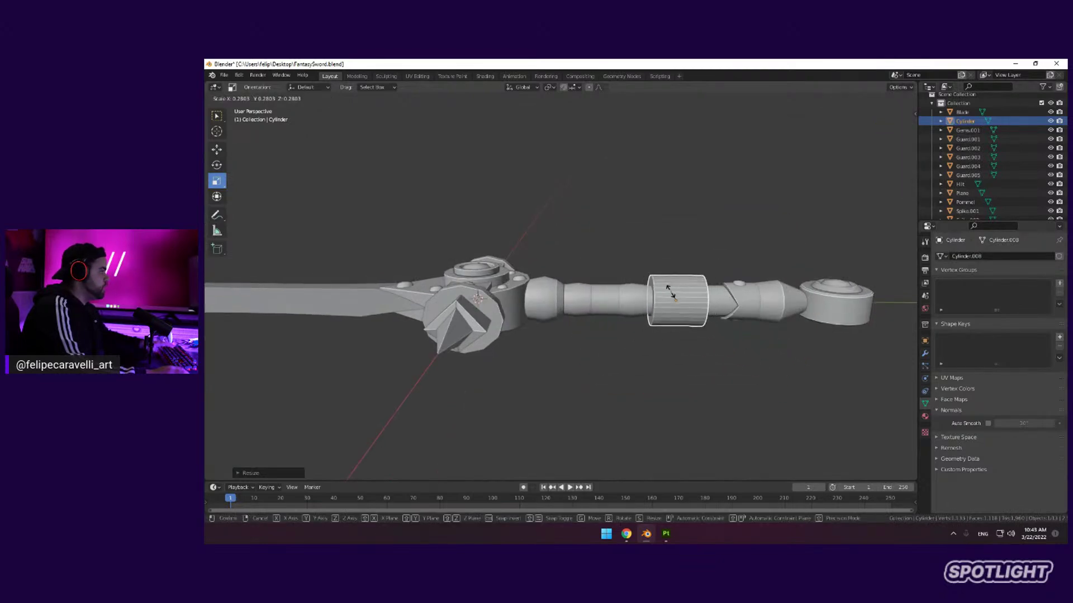
{"action": "left_click", "coordinate": [676, 296]}
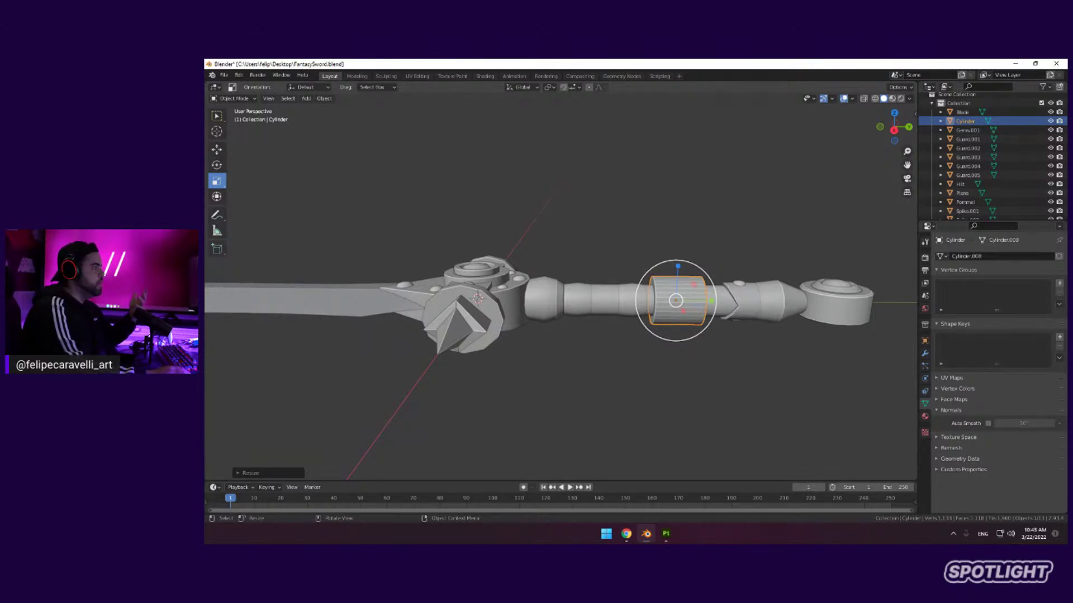
Stretch the cylinder slightly along the length of the hilt using the Scale tool
{"action": "middle_click_drag", "start_coordinate": [559, 391], "coordinate": [595, 379]}
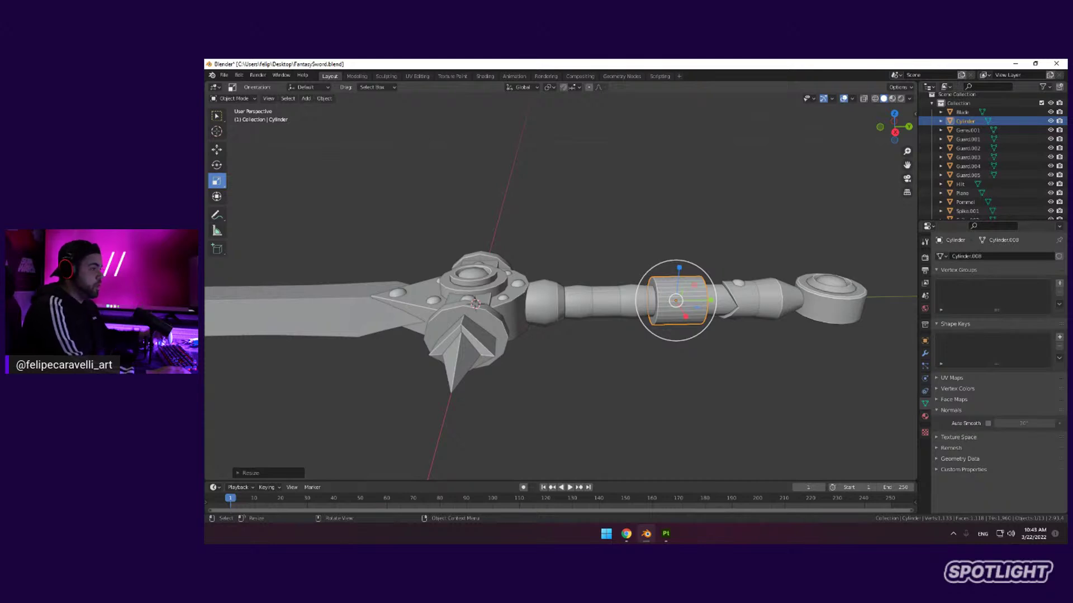
{"action": "middle_click_drag", "start_coordinate": [595, 379], "coordinate": [588, 410]}
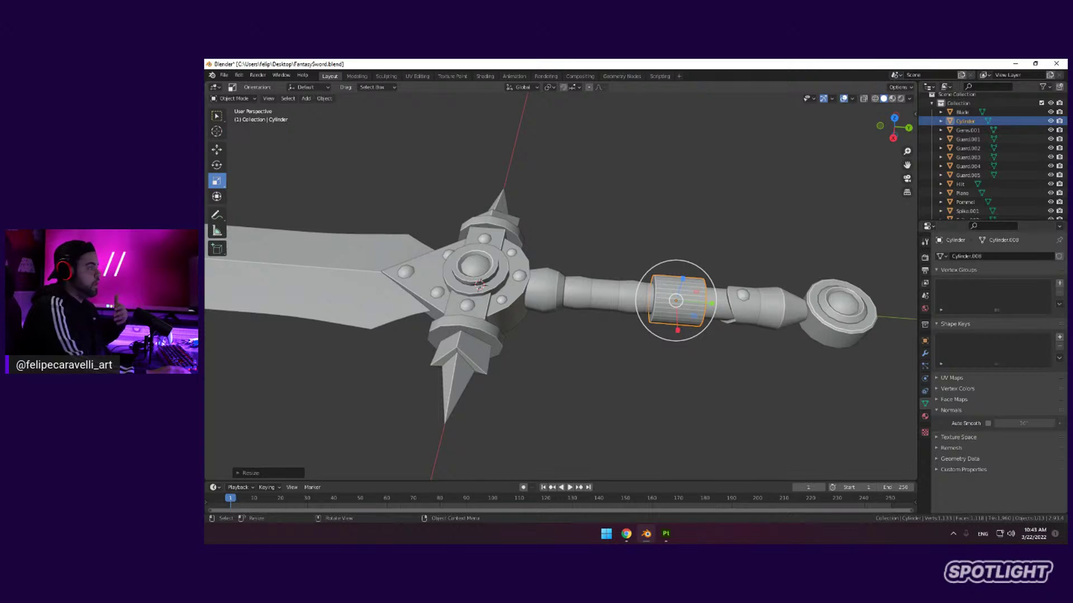
{"action": "left_click", "coordinate": [475, 267]}
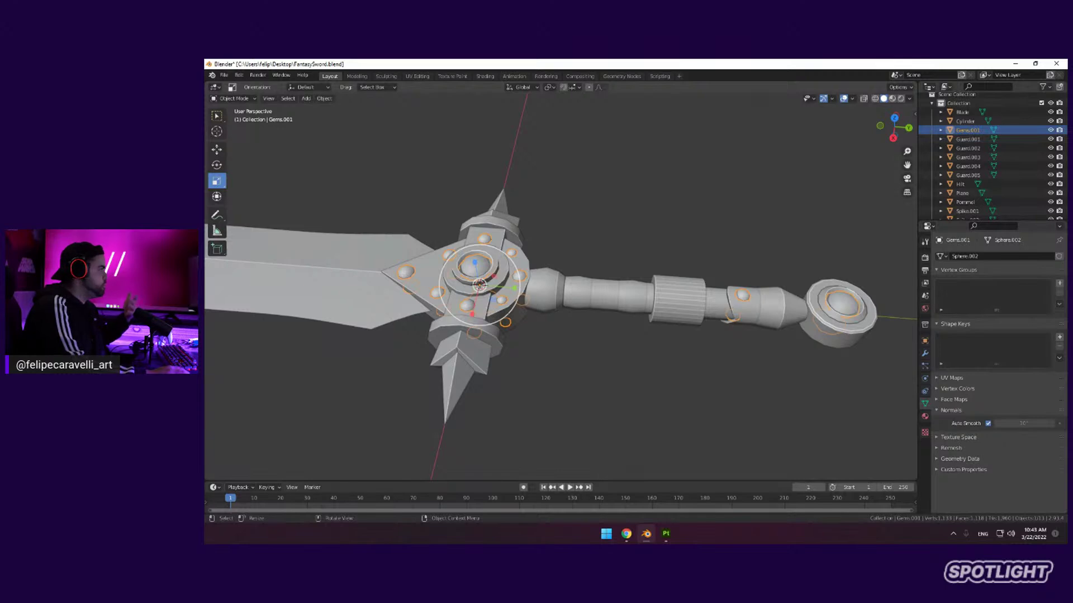
{"action": "left_click", "coordinate": [678, 299]}
{"action": "key", "text": "KP_Decimal"}
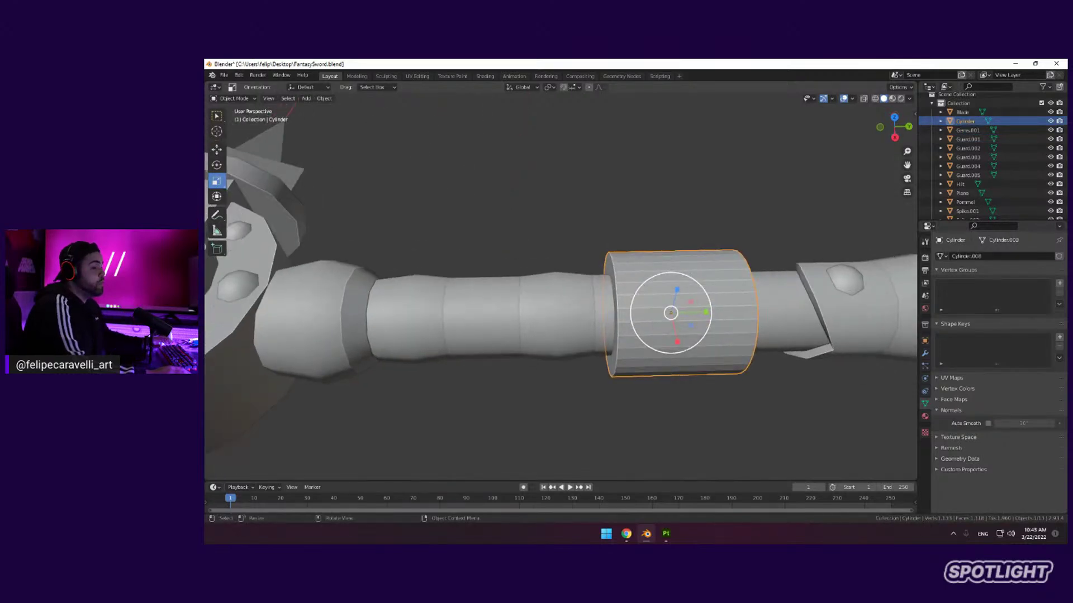
{"action": "middle_click_drag", "start_coordinate": [652, 314], "coordinate": [715, 252]}
{"action": "left_click_drag", "start_coordinate": [742, 260], "coordinate": [748, 260]}
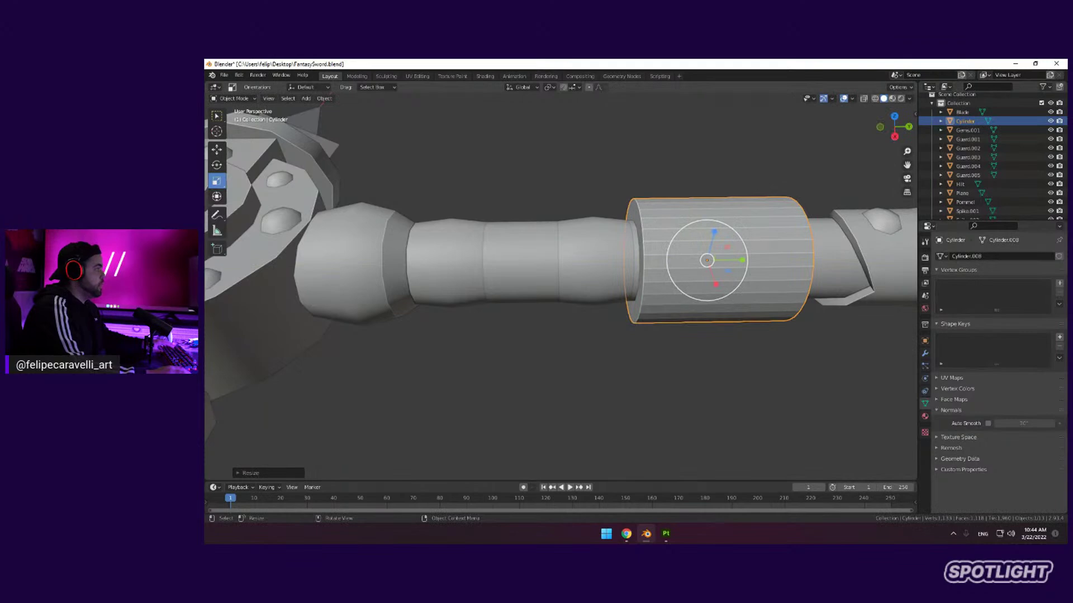
In the right orthographic view, move the cylinder to the guard end of the grip and scale it down to the grip's thickness
{"action": "middle_click_drag", "start_coordinate": [748, 259], "coordinate": [234, 261]}
{"action": "scroll", "coordinate": [670, 279], "scroll_direction": "up", "scroll_amount": 3}
{"action": "left_click", "coordinate": [217, 149]}
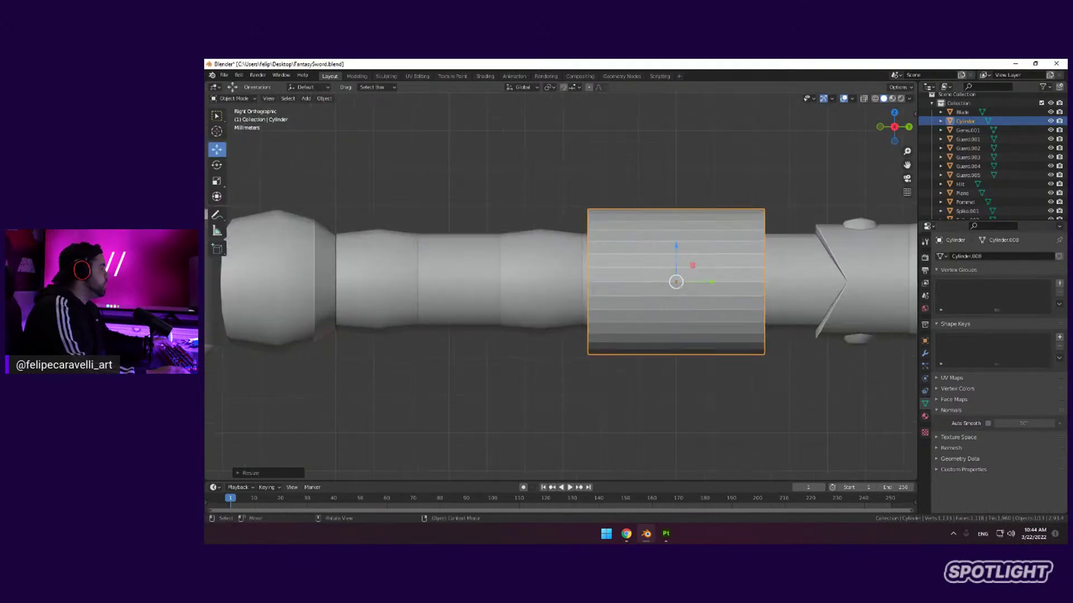
{"action": "mouse_move", "coordinate": [676, 281]}
{"action": "left_mouse_down"}
{"action": "mouse_move", "coordinate": [423, 282]}
{"action": "mouse_move", "coordinate": [453, 263]}
{"action": "mouse_move", "coordinate": [441, 281]}
{"action": "left_mouse_up"}
{"action": "left_click", "coordinate": [217, 181]}
{"action": "left_click", "coordinate": [217, 149]}
In wireframe, extend the cylinder's pommel-side end vertices along Y to reach the pointed collar, covering the whole grip
{"action": "key", "text": "Tab"}
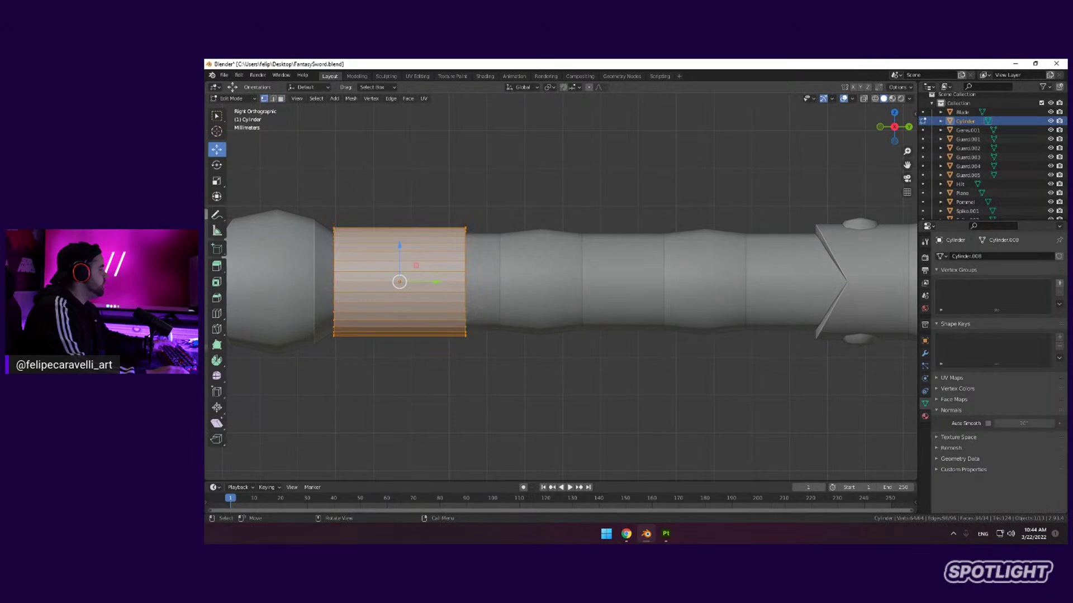
{"action": "key", "text": "z"}
{"action": "left_click", "coordinate": [337, 143]}
{"action": "left_click_drag", "start_coordinate": [419, 162], "coordinate": [505, 424]}
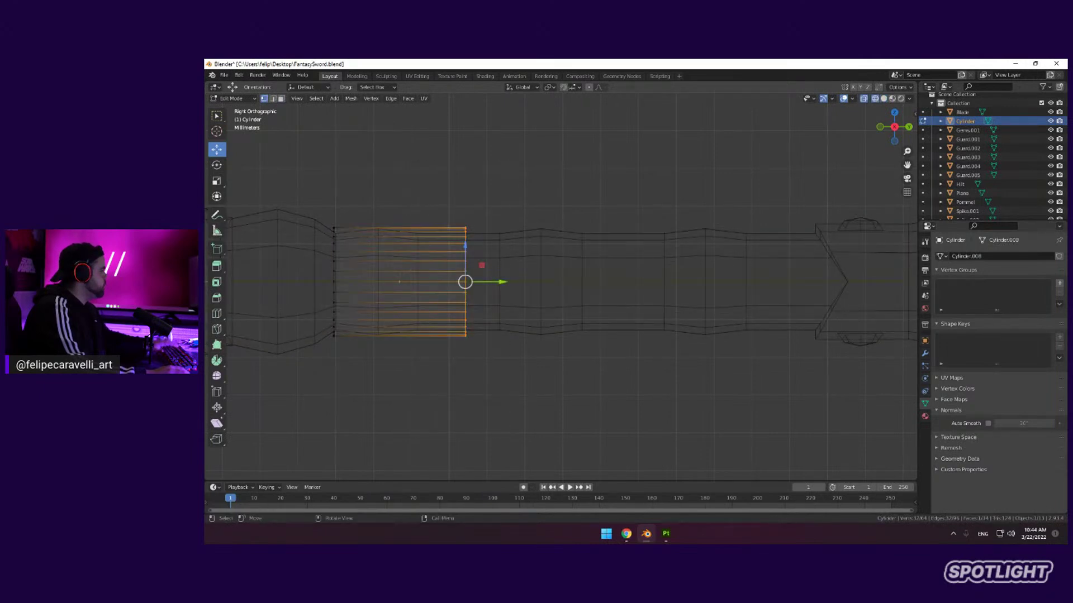
{"action": "left_click_drag", "start_coordinate": [501, 281], "coordinate": [889, 281]}
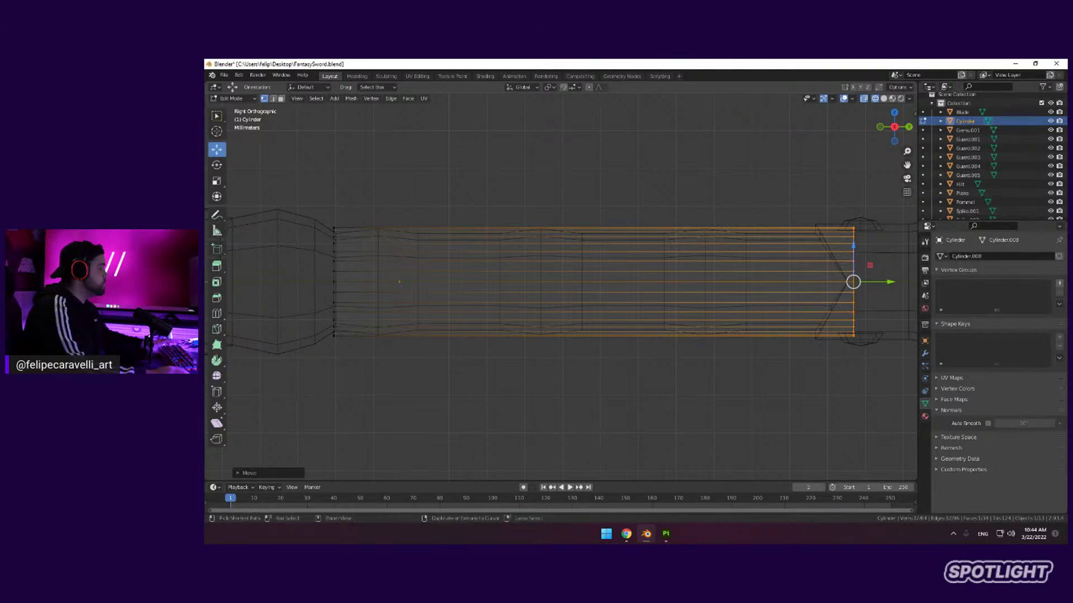
Add two loop cuts near the cylinder's guard end, aligned with the first two edge loops of the underlying grip
{"action": "key", "text": "g"}
{"action": "key", "text": "g"}
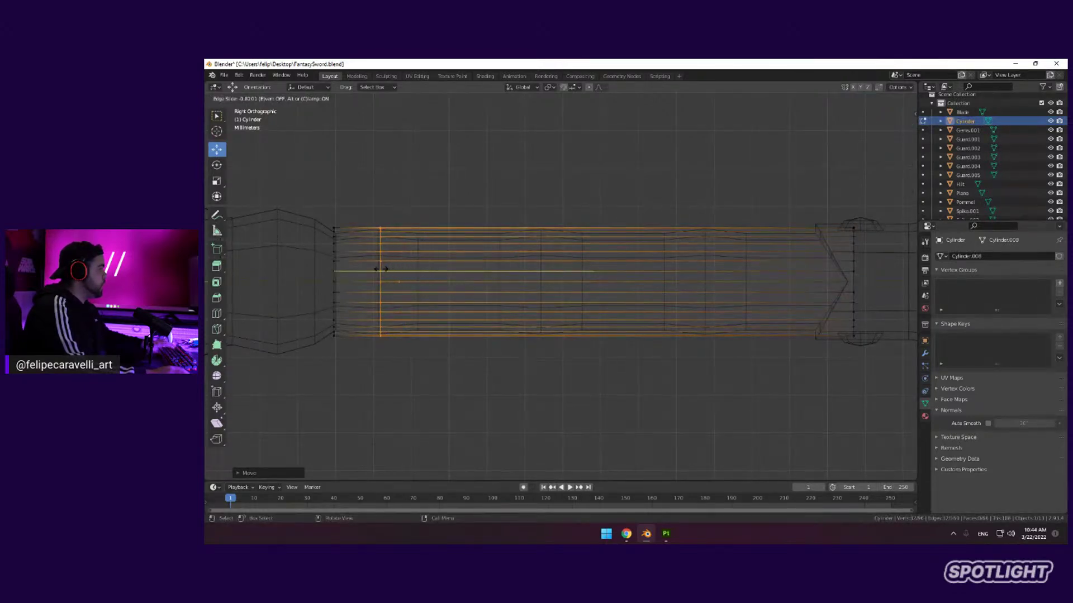
{"action": "left_click", "coordinate": [391, 266]}
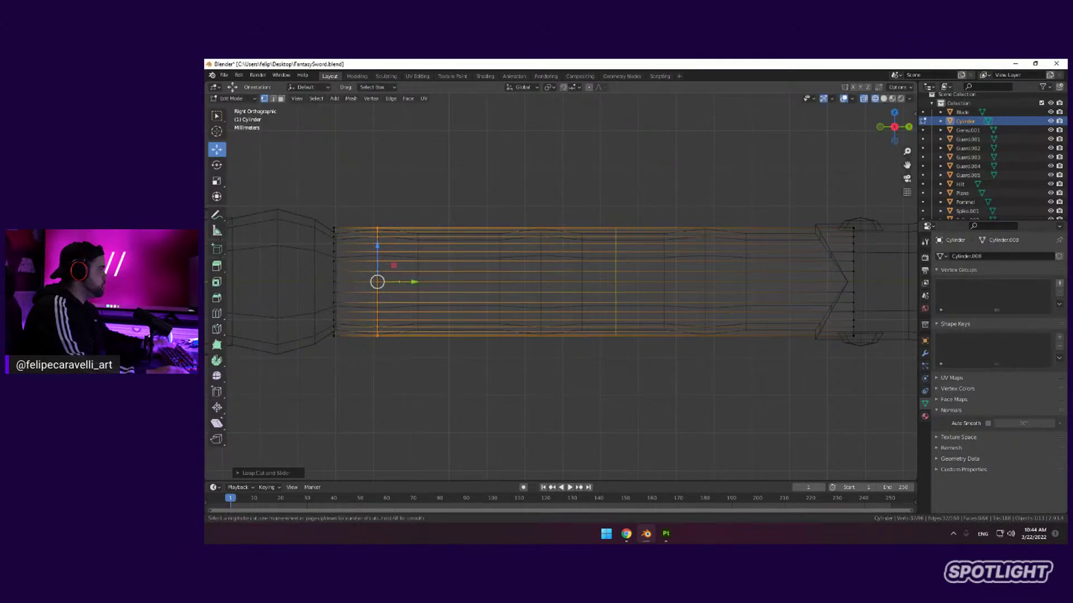
{"action": "key", "text": "ctrl+r"}
{"action": "left_click", "coordinate": [419, 267]}
{"action": "left_click", "coordinate": [422, 267]}
Add three more loop cuts toward the middle of the cylinder, each aligned with an edge loop of the underlying grip
{"action": "key", "text": "ctrl+r"}
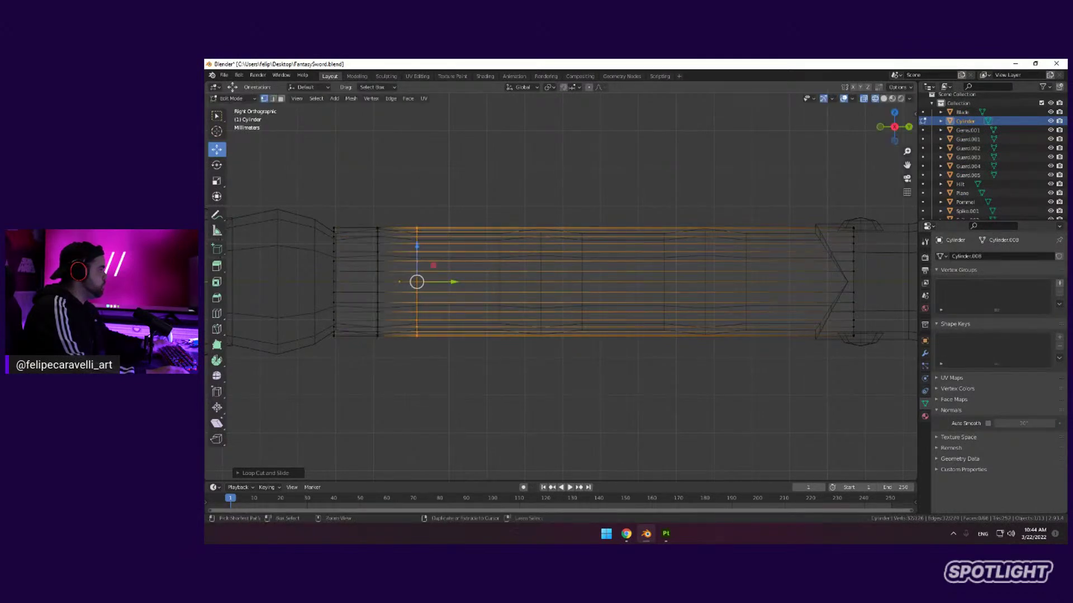
{"action": "left_click", "coordinate": [425, 268]}
{"action": "left_click", "coordinate": [488, 267]}
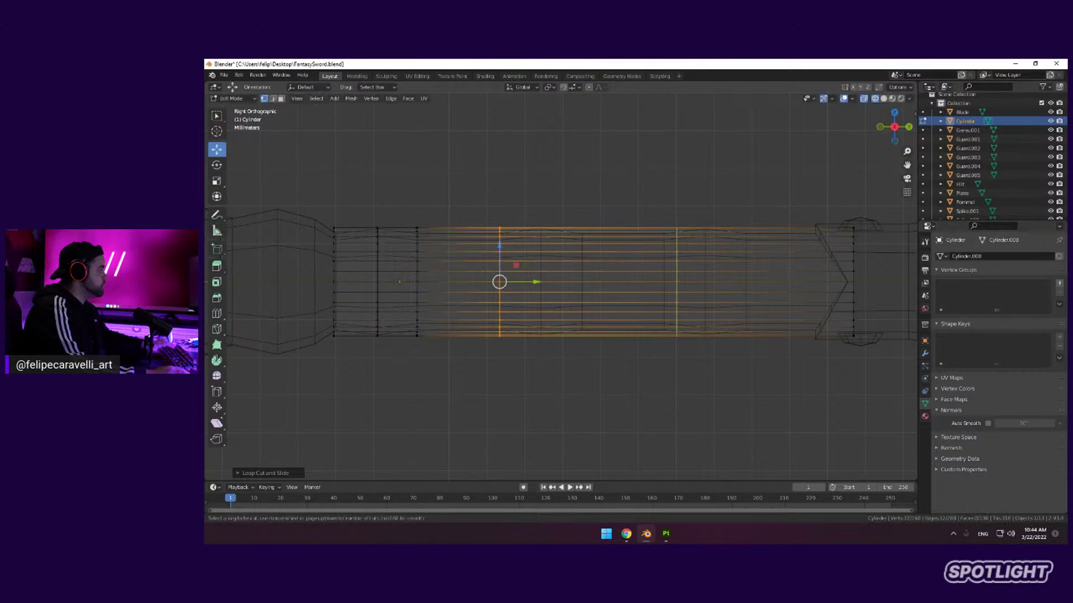
{"action": "key", "text": "ctrl+r"}
{"action": "left_click", "coordinate": [536, 269]}
{"action": "left_click", "coordinate": [541, 267]}
{"action": "key", "text": "ctrl+r"}
{"action": "left_click", "coordinate": [696, 269]}
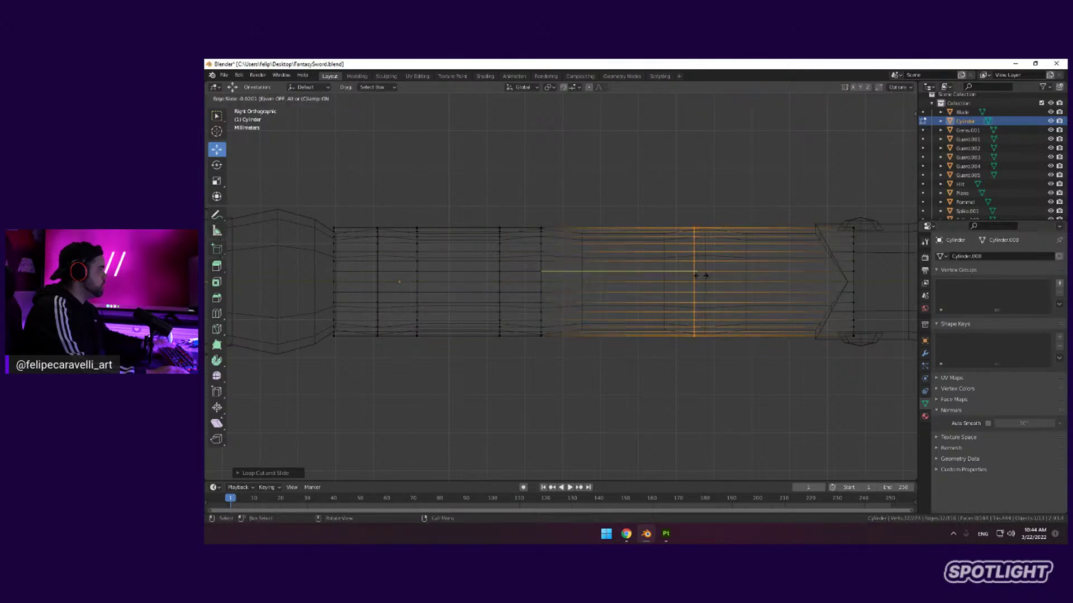
{"action": "left_click", "coordinate": [583, 268]}
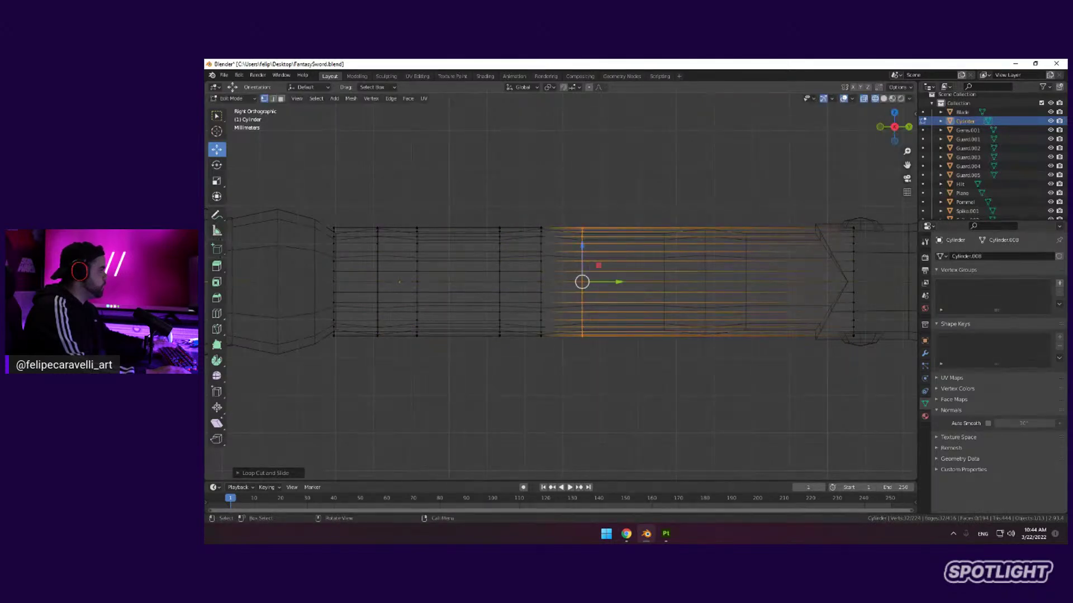
Add two loop cuts in the pommel-side half of the cylinder, then nudge the first along Y onto the underlying grip's edge loop
{"action": "key", "text": "ctrl+r"}
{"action": "left_click", "coordinate": [717, 268]}
{"action": "left_click", "coordinate": [660, 268]}
{"action": "key", "text": "ctrl+r"}
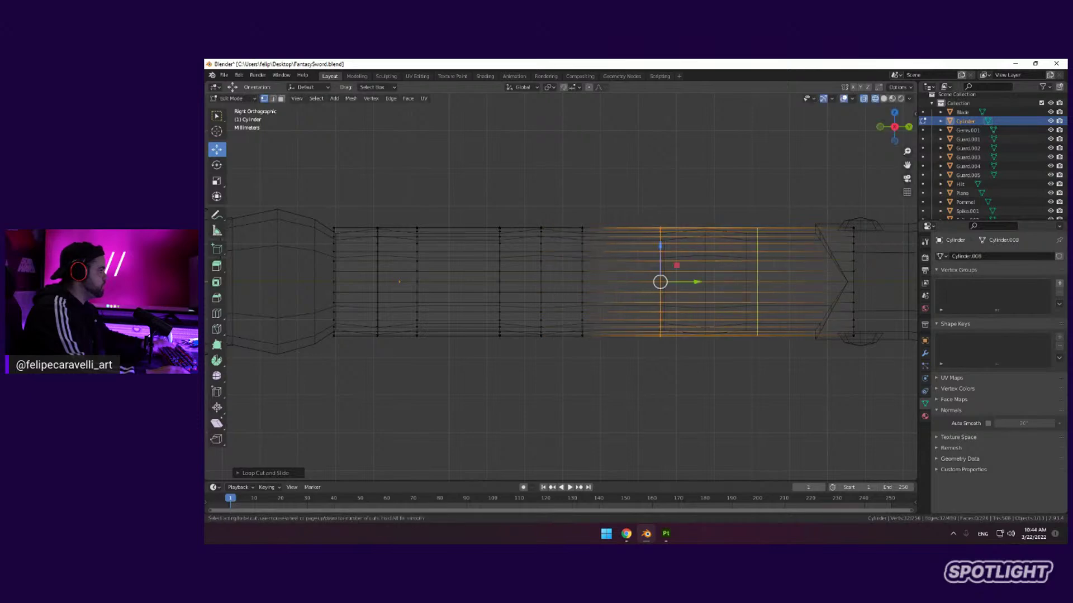
{"action": "left_click", "coordinate": [757, 269]}
{"action": "left_click", "coordinate": [704, 268]}
{"action": "left_click_drag", "start_coordinate": [658, 203], "coordinate": [640, 385]}
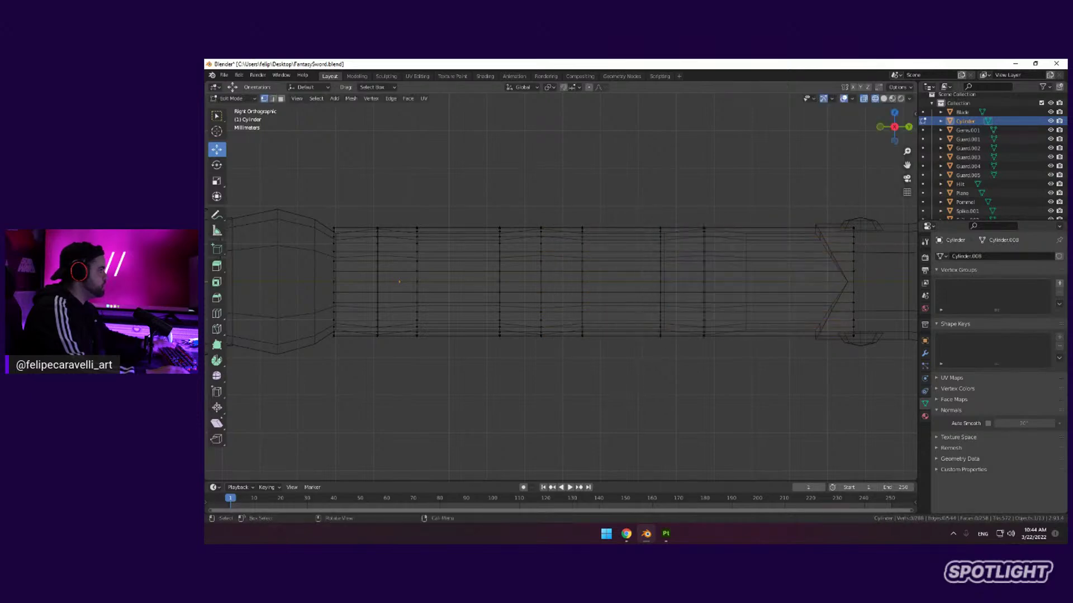
{"action": "left_click_drag", "start_coordinate": [671, 225], "coordinate": [630, 419]}
Add a last loop cut just before the pointed collar, aligned with the underlying grip, and show the cylinder in solid shading
{"action": "key", "text": "ctrl+r"}
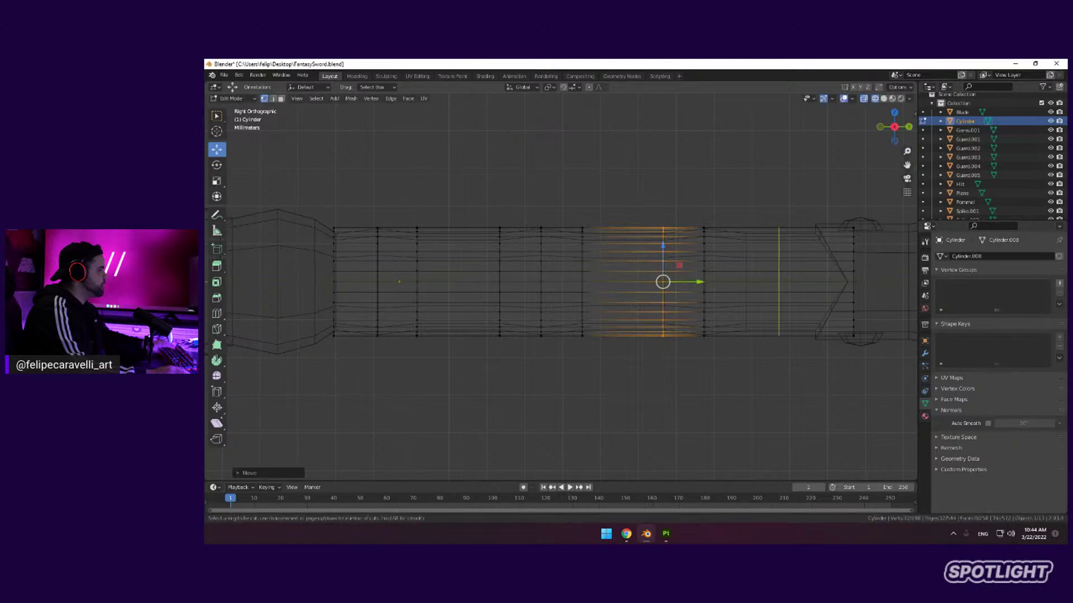
{"action": "left_click", "coordinate": [777, 268]}
{"action": "left_click", "coordinate": [746, 268]}
{"action": "key", "text": "z"}
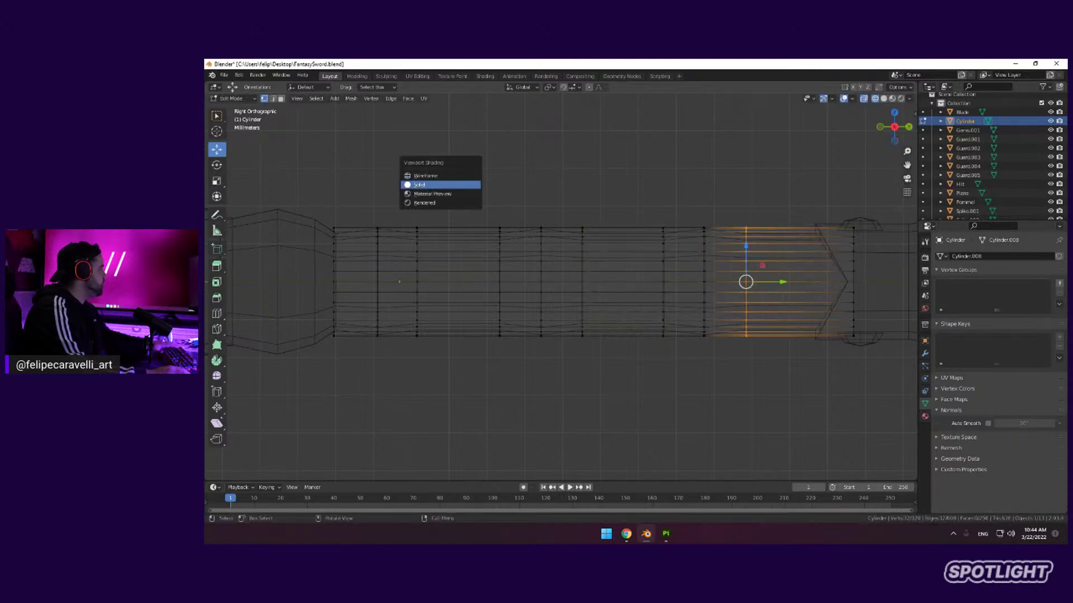
{"action": "left_click", "coordinate": [422, 183]}
{"action": "mouse_move", "coordinate": [425, 190]}
{"action": "middle_mouse_down"}
{"action": "mouse_move", "coordinate": [440, 211]}
{"action": "mouse_move", "coordinate": [494, 233]}
{"action": "mouse_move", "coordinate": [491, 245]}
{"action": "middle_mouse_up"}
{"action": "scroll", "coordinate": [427, 194], "scroll_direction": "down", "scroll_amount": 5}
{"action": "scroll", "coordinate": [491, 246], "scroll_direction": "up", "scroll_amount": 2}
In wireframe, scale the cylinder's guard-end vertex ring down to about 0.83
{"action": "key", "text": "z"}
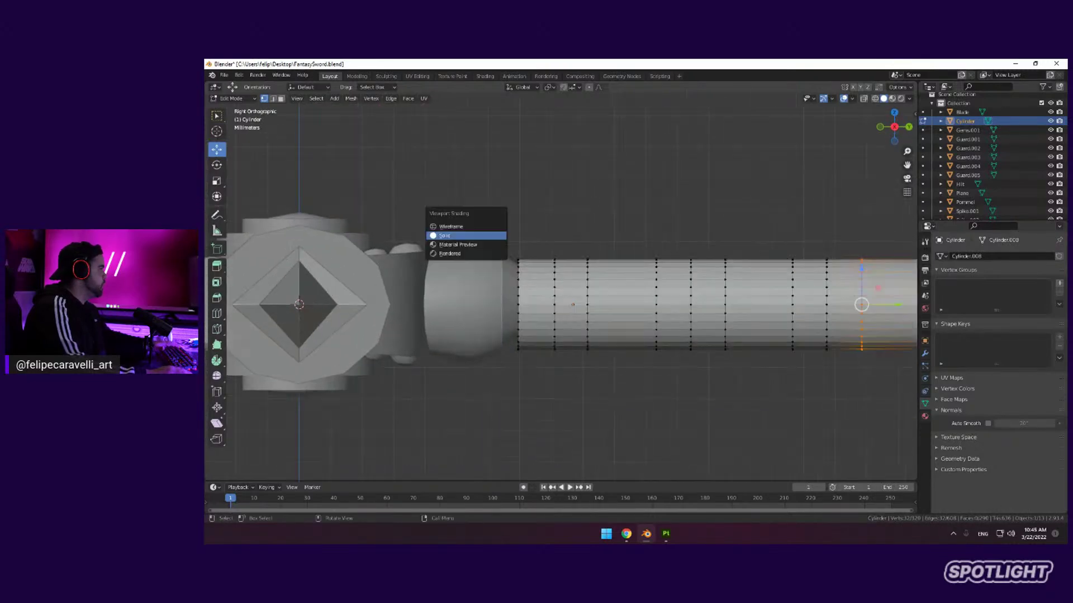
{"action": "left_click", "coordinate": [490, 226]}
{"action": "left_click_drag", "start_coordinate": [491, 217], "coordinate": [518, 337]}
{"action": "key", "text": "shift+space"}
{"action": "key", "text": "s"}
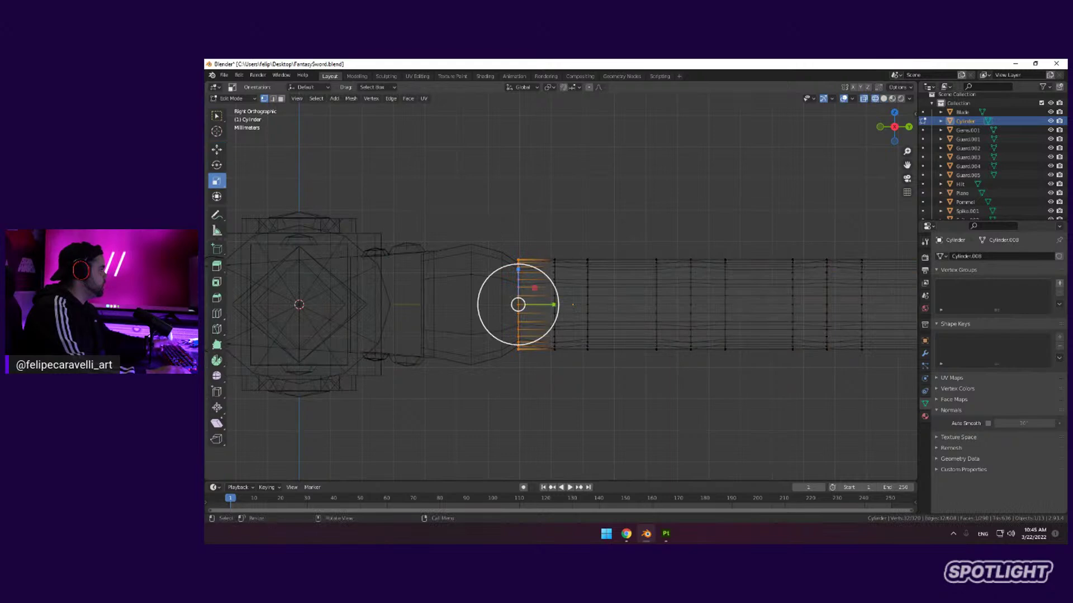
{"action": "key", "text": "s"}
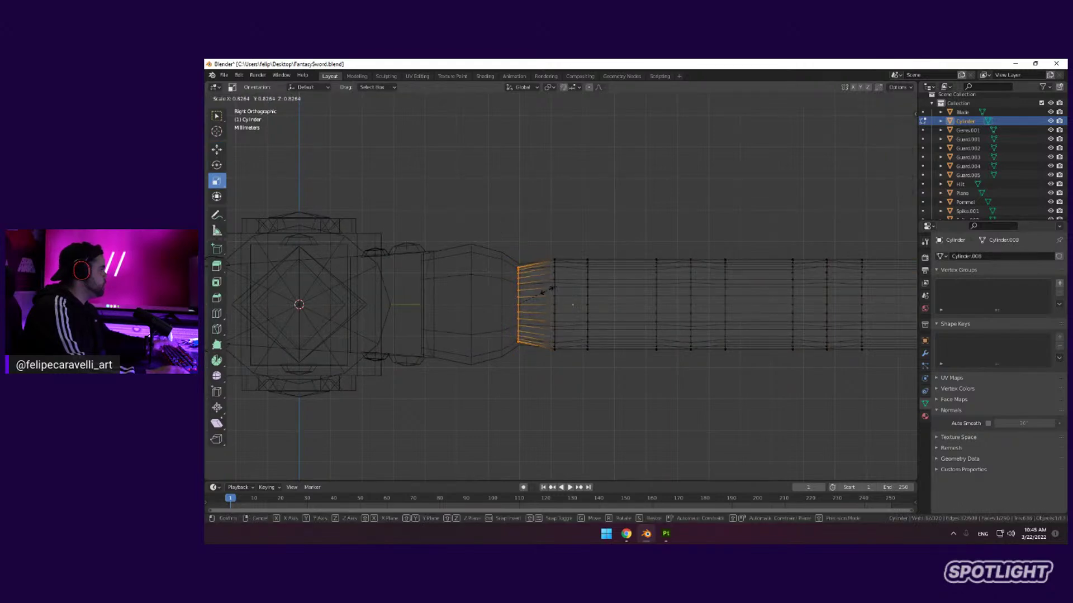
{"action": "left_click", "coordinate": [548, 289]}
Scale down the second and third loop cuts from the guard end to follow the underlying grip's narrow sections
{"action": "left_click_drag", "start_coordinate": [569, 242], "coordinate": [603, 348]}
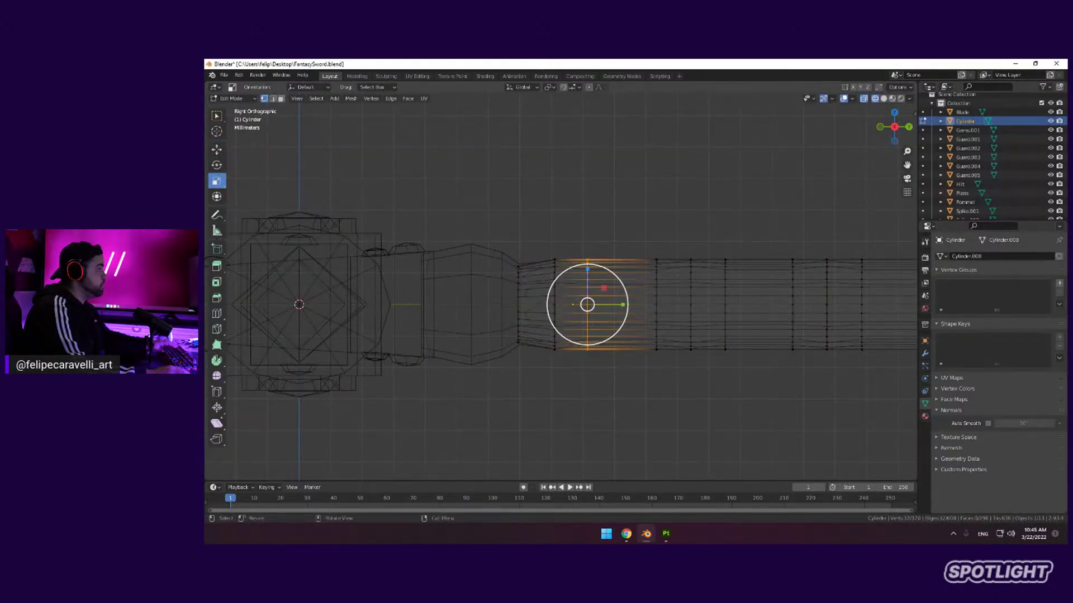
{"action": "key", "text": "s"}
{"action": "left_click", "coordinate": [609, 277]}
{"action": "left_click_drag", "start_coordinate": [640, 233], "coordinate": [671, 400]}
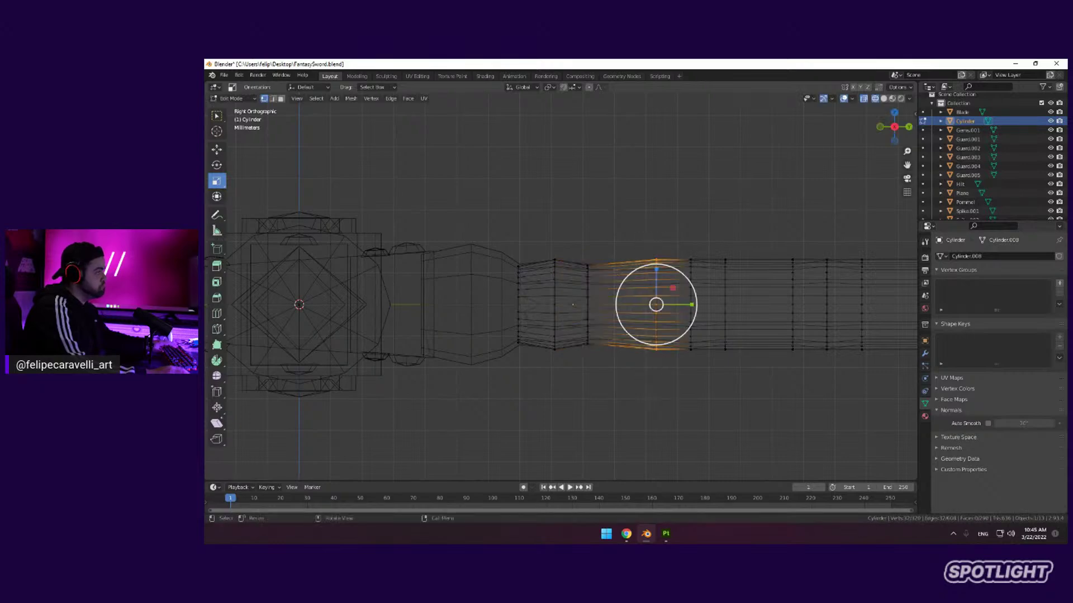
{"action": "key", "text": "s"}
{"action": "left_click", "coordinate": [692, 296]}
Scale down the fifth and sixth loop cuts from the guard end to form the grip's next narrow section
{"action": "left_click_drag", "start_coordinate": [710, 235], "coordinate": [752, 389]}
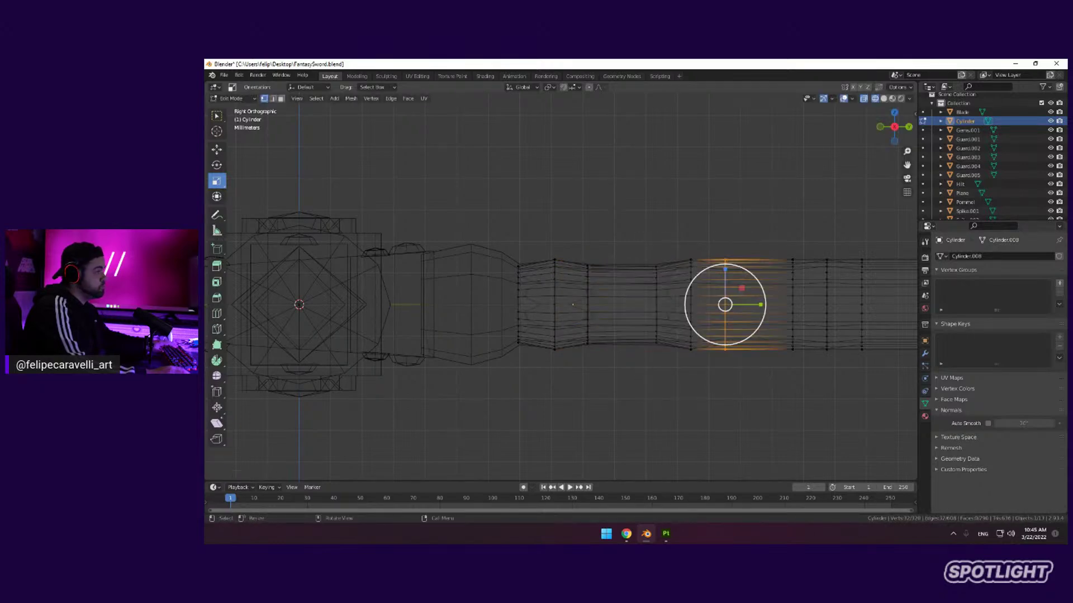
{"action": "key", "text": "s"}
{"action": "left_click", "coordinate": [747, 271]}
{"action": "left_click_drag", "start_coordinate": [765, 216], "coordinate": [803, 408]}
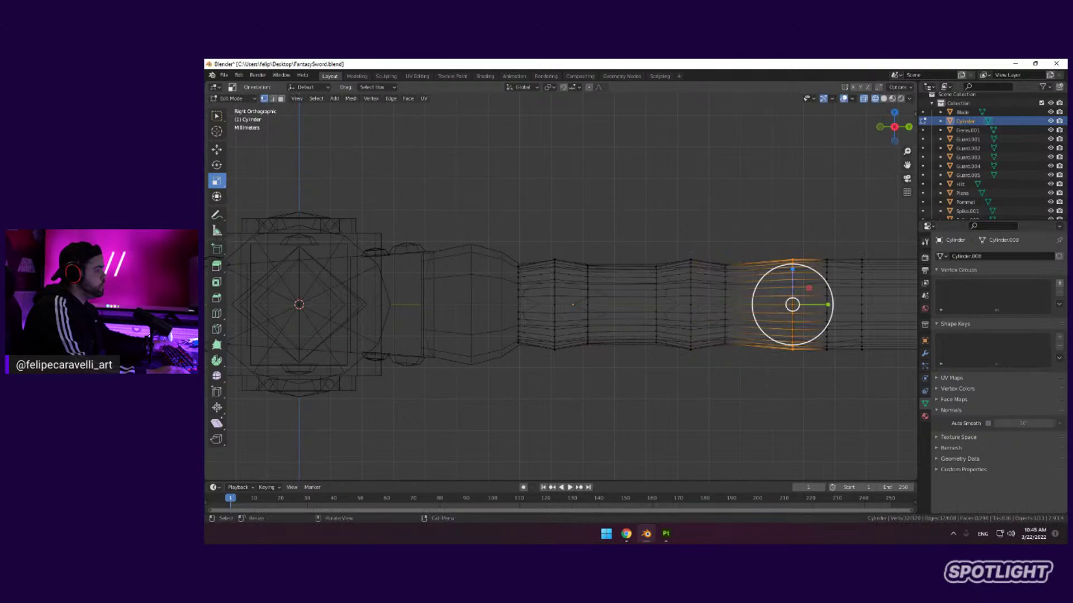
{"action": "key", "text": "s"}
{"action": "left_click", "coordinate": [807, 271]}
Scale down the last loop cut nearest the pommel and return to solid shading
{"action": "left_click_drag", "start_coordinate": [850, 226], "coordinate": [878, 358]}
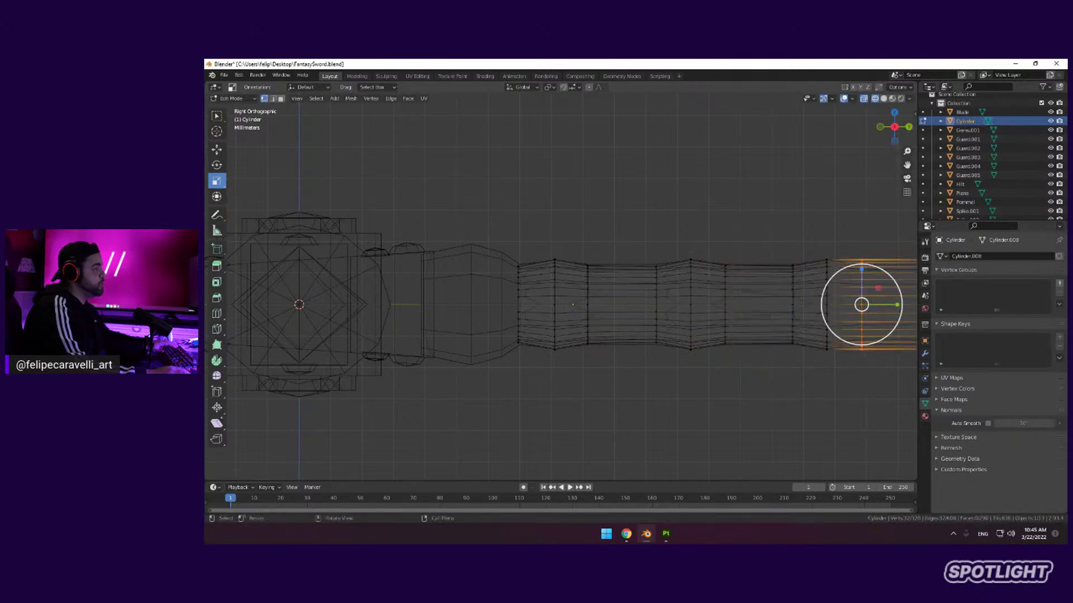
{"action": "key", "text": "s"}
{"action": "left_click", "coordinate": [884, 278]}
{"action": "right_click", "coordinate": [815, 277]}
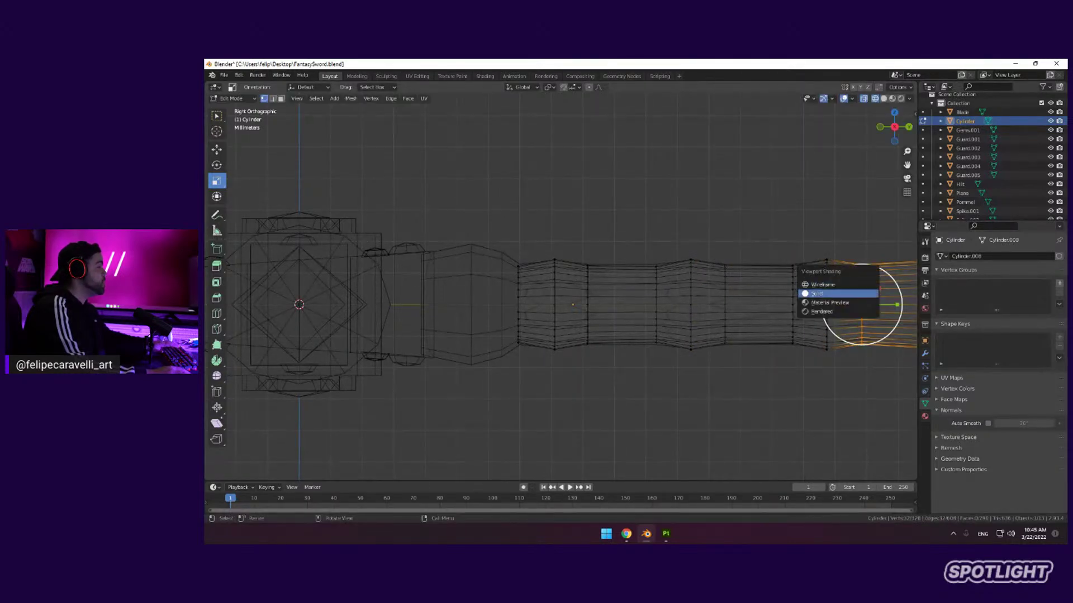
{"action": "key", "text": "shift+z"}
In Object Mode, move the shaped cylinder up along Z, clear of the original hilt, to compare the two
{"action": "middle_click_drag", "start_coordinate": [816, 290], "coordinate": [899, 293], "text": "shift"}
{"action": "scroll", "coordinate": [559, 302], "scroll_direction": "up", "scroll_amount": 3}
{"action": "middle_click_drag", "start_coordinate": [559, 301], "coordinate": [564, 246]}
{"action": "key", "text": "Tab"}
{"action": "key", "text": "g"}
{"action": "key", "text": "z"}
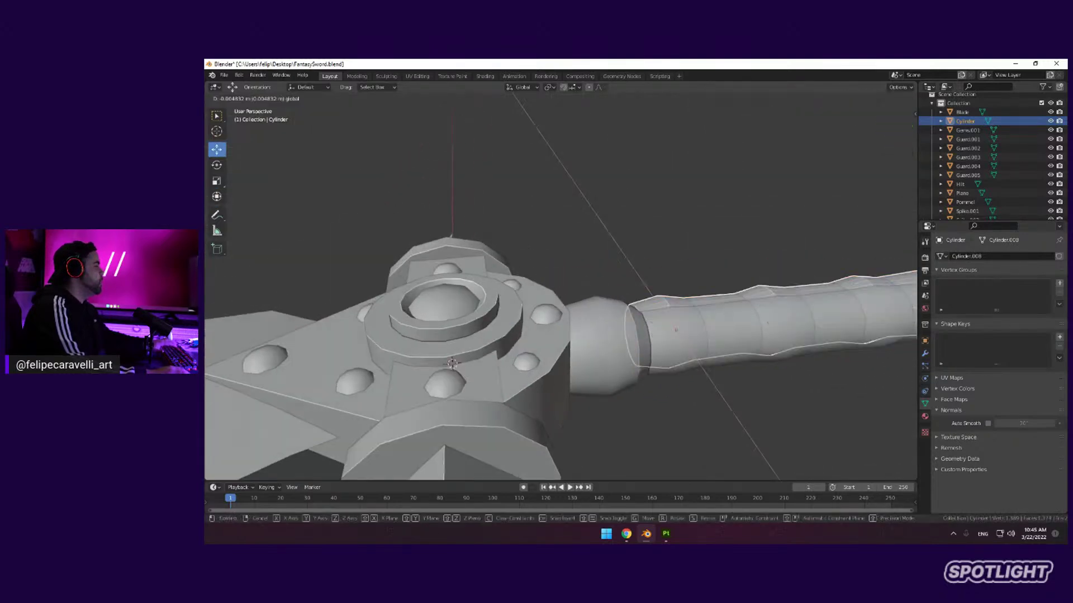
{"action": "key", "text": "Return"}
{"action": "middle_click_drag", "start_coordinate": [559, 302], "coordinate": [491, 274]}
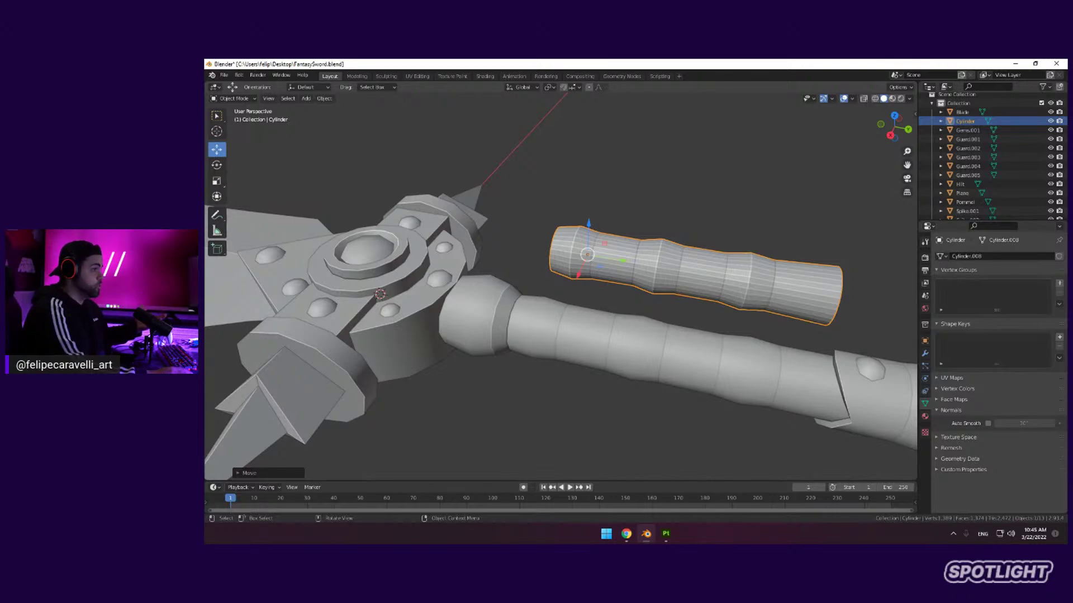
Delete the practice cylinder and bring the whole sword into view
{"action": "key", "text": "x"}
{"action": "key", "text": "Return"}
{"action": "scroll", "coordinate": [559, 279], "scroll_direction": "down", "scroll_amount": 6}
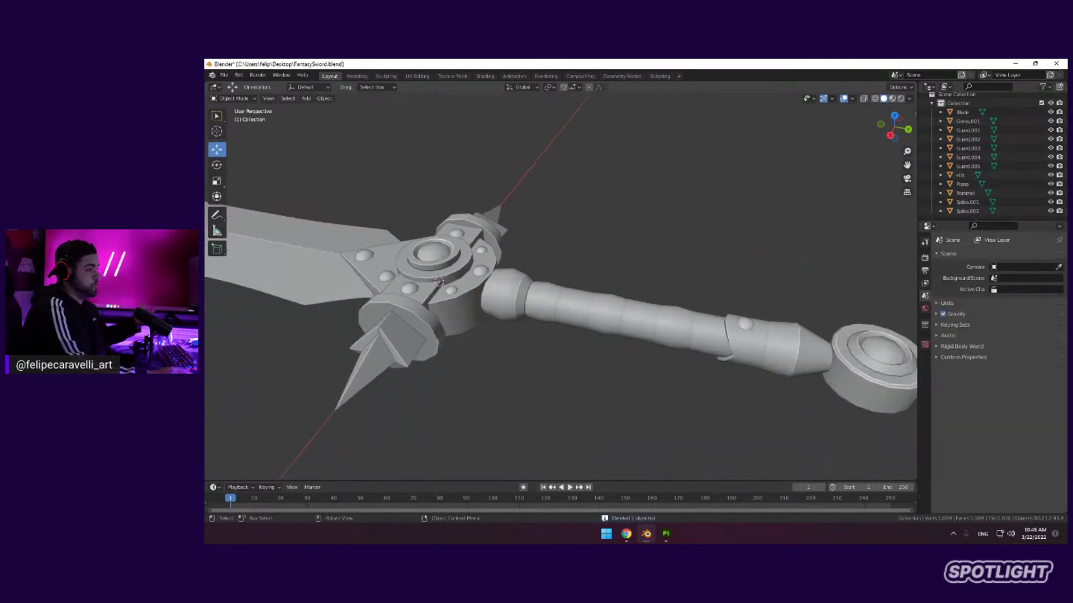
{"action": "middle_click_drag", "start_coordinate": [558, 280], "coordinate": [659, 240]}
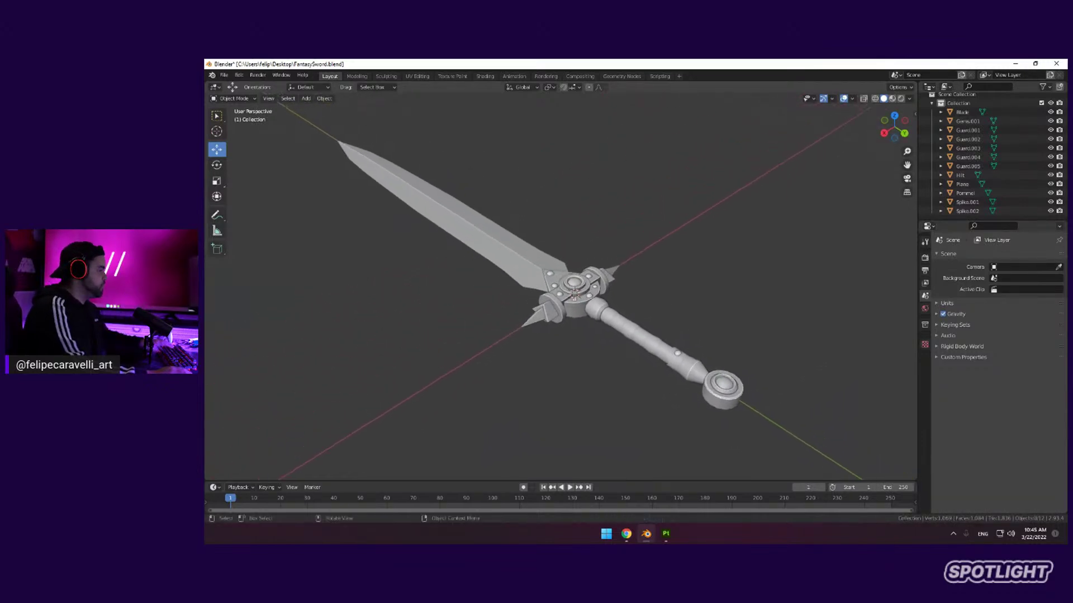
Switch to Adobe Substance 3D Painter and create a new project from the FantasySword mesh with a document resolution of 4096
{"action": "mouse_move", "coordinate": [665, 534]}
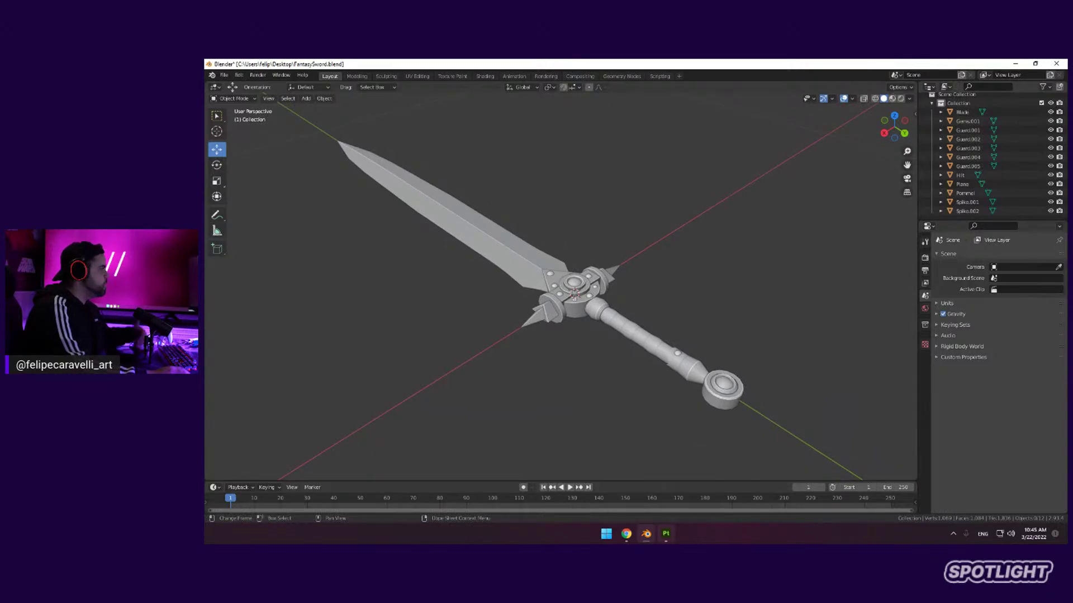
{"action": "key", "text": "alt+Tab"}
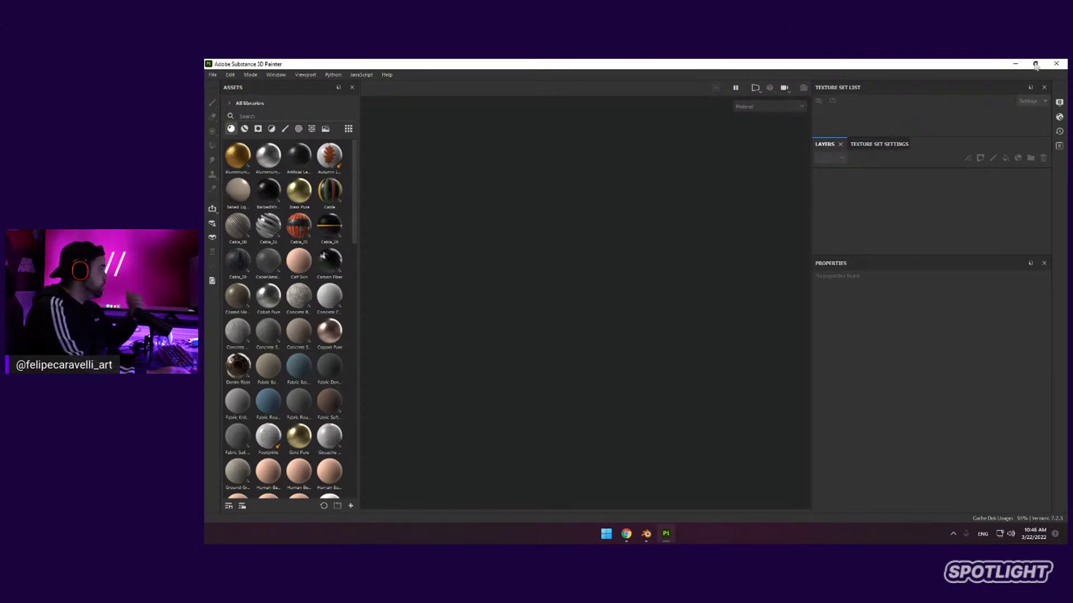
{"action": "left_click", "coordinate": [212, 75]}
{"action": "left_click", "coordinate": [221, 85]}
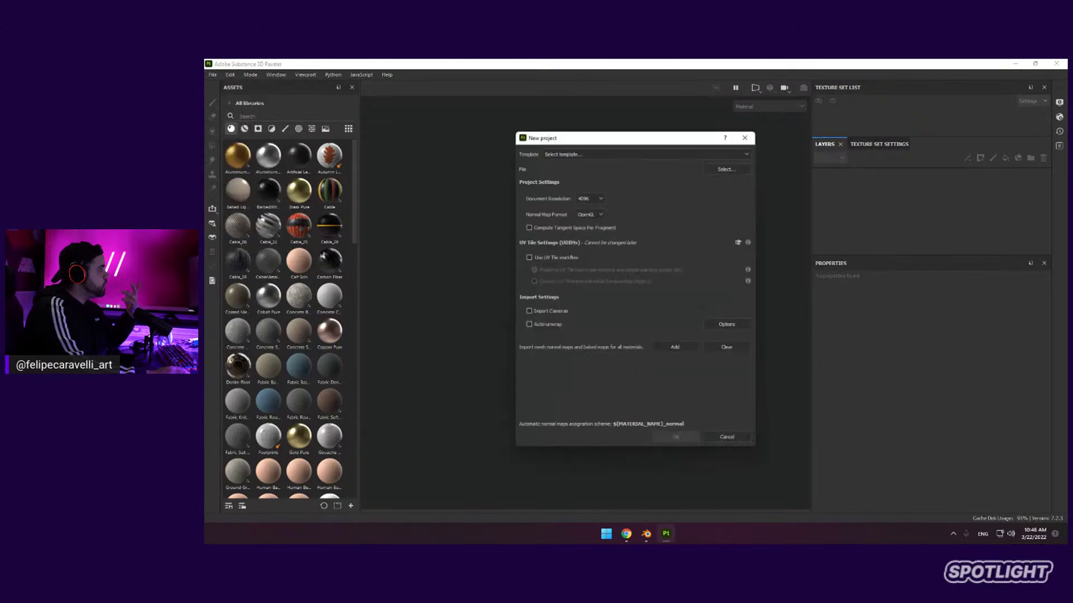
{"action": "left_click", "coordinate": [726, 166]}
{"action": "double_click", "coordinate": [382, 187]}
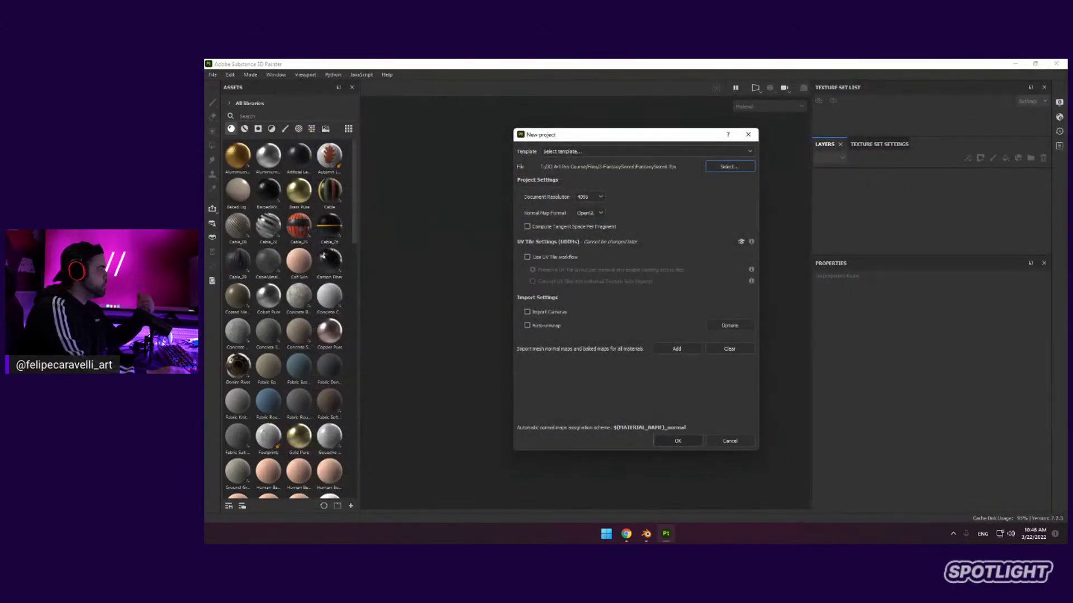
{"action": "left_click", "coordinate": [678, 441]}
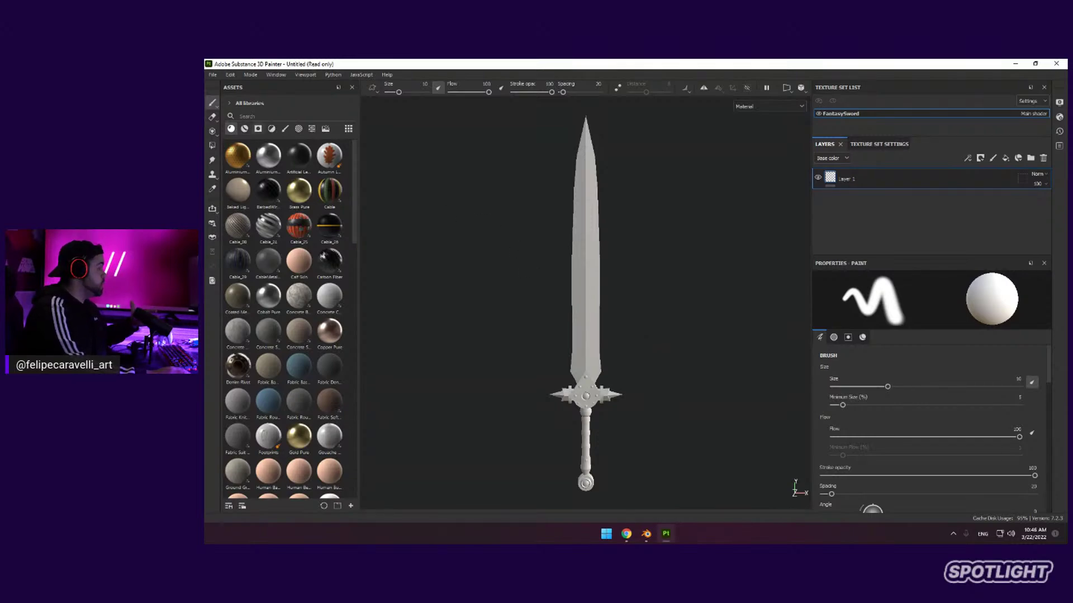
Browse the base materials and the smart materials available in all libraries
{"action": "scroll", "coordinate": [268, 332], "scroll_direction": "down", "scroll_amount": 15}
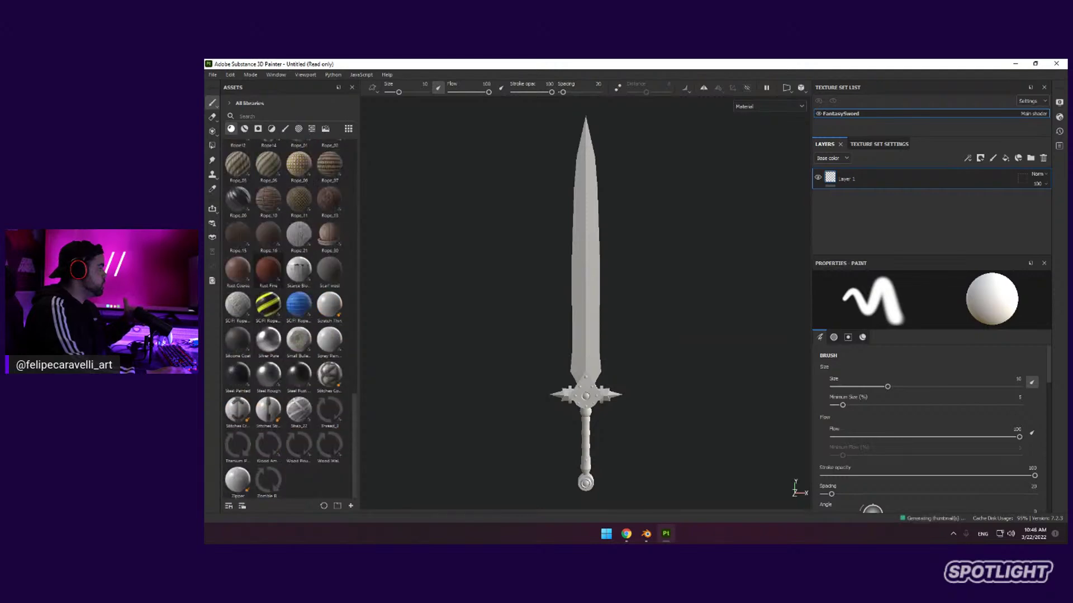
{"action": "scroll", "coordinate": [284, 319], "scroll_direction": "up", "scroll_amount": 10}
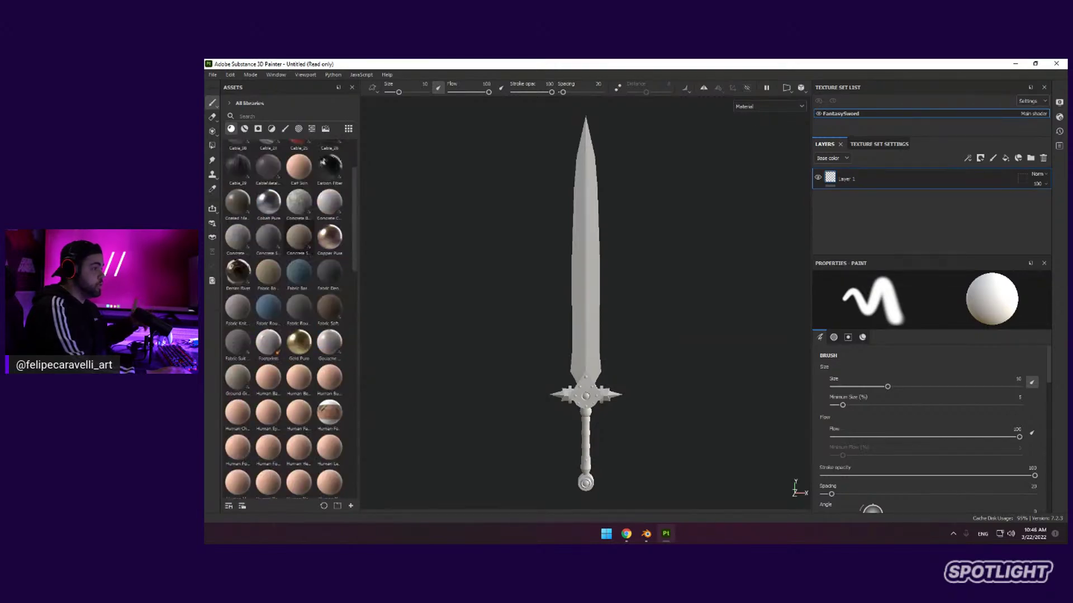
{"action": "scroll", "coordinate": [283, 318], "scroll_direction": "up", "scroll_amount": 3}
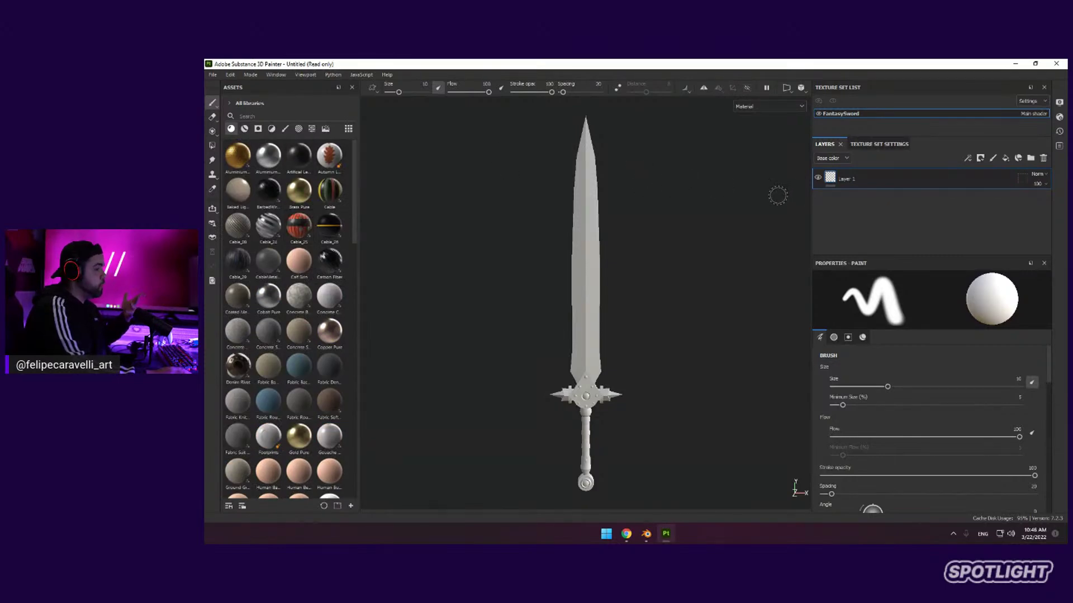
{"action": "left_click", "coordinate": [245, 128]}
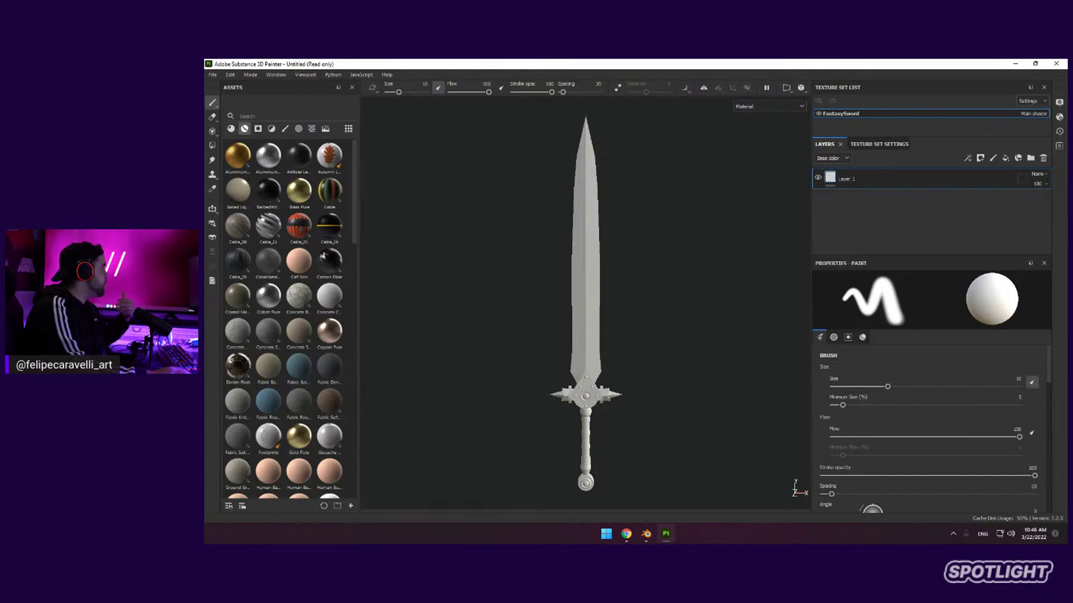
{"action": "scroll", "coordinate": [283, 318], "scroll_direction": "down", "scroll_amount": 10}
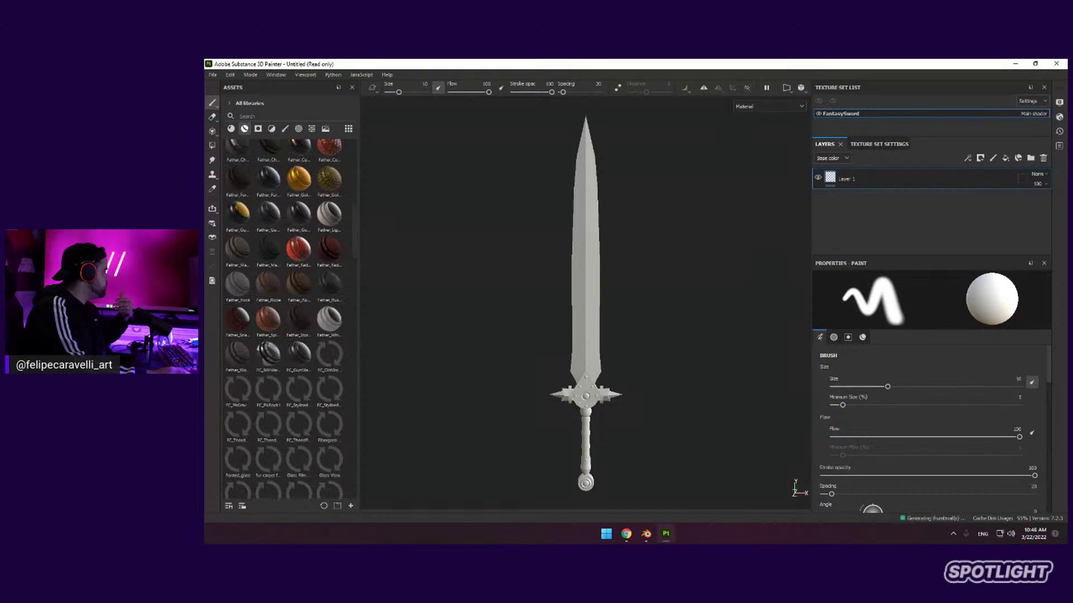
{"action": "scroll", "coordinate": [285, 319], "scroll_direction": "down", "scroll_amount": 5}
{"action": "scroll", "coordinate": [288, 318], "scroll_direction": "down", "scroll_amount": 5}
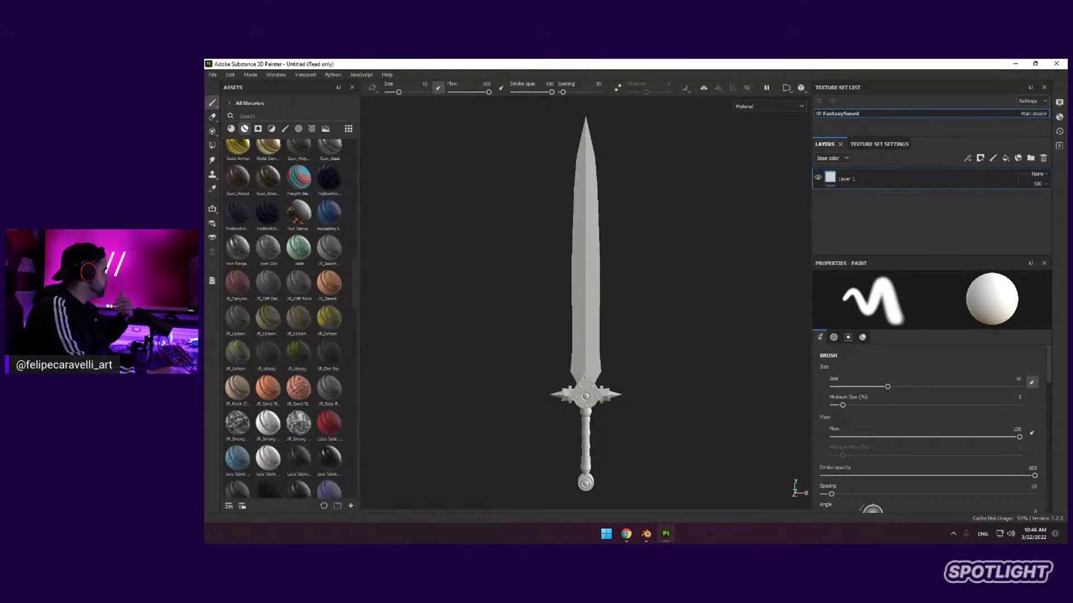
Search the smart materials for "heav", apply Paint_Old_HeavyMetal beneath Layer 1, and inspect it on the blade and guard
{"action": "left_click", "coordinate": [285, 116]}
{"action": "type", "text": "h"}
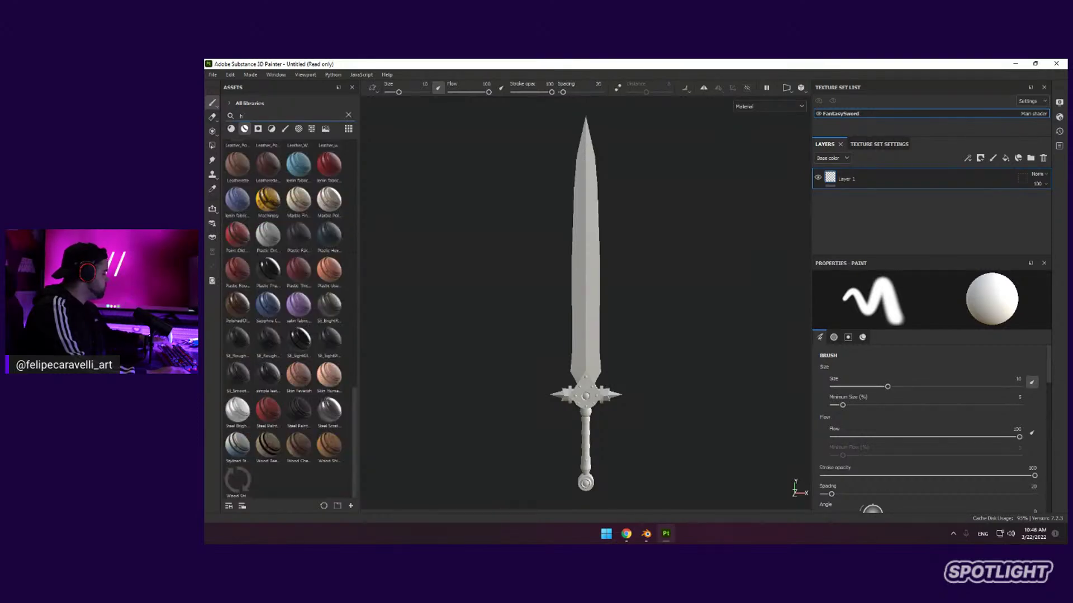
{"action": "type", "text": "eav"}
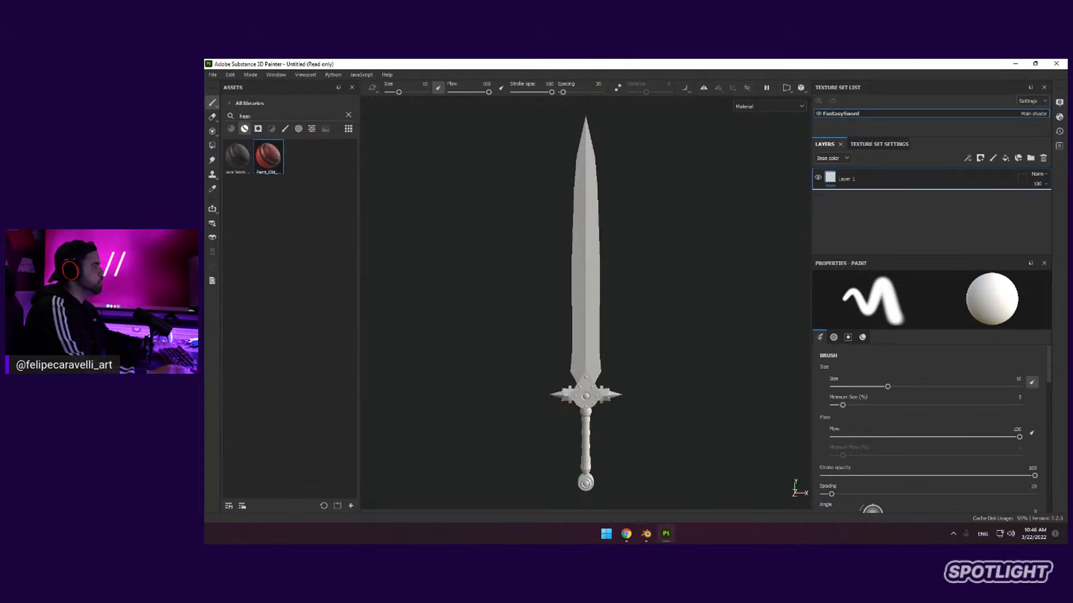
{"action": "left_click_drag", "start_coordinate": [268, 157], "coordinate": [927, 224]}
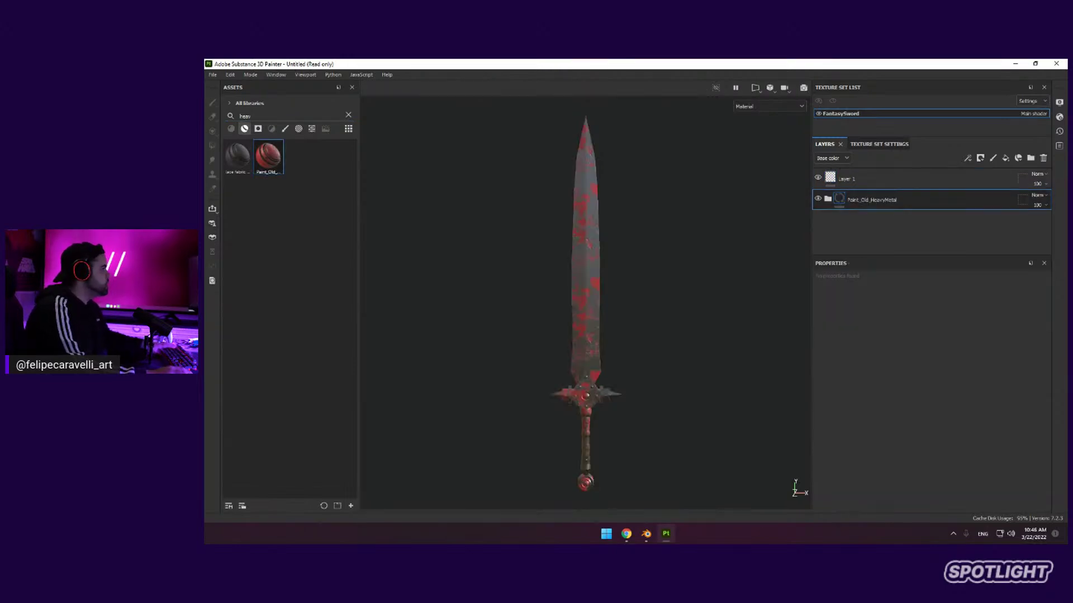
{"action": "scroll", "coordinate": [585, 301], "scroll_direction": "up", "scroll_amount": 5}
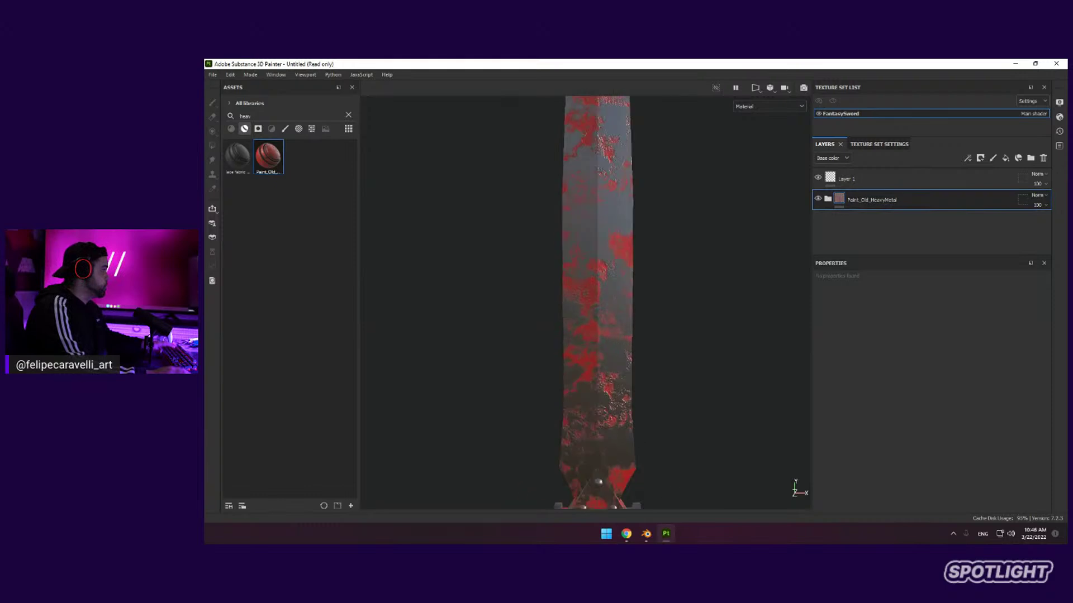
{"action": "left_click_drag", "start_coordinate": [637, 339], "coordinate": [652, 302], "text": "alt"}
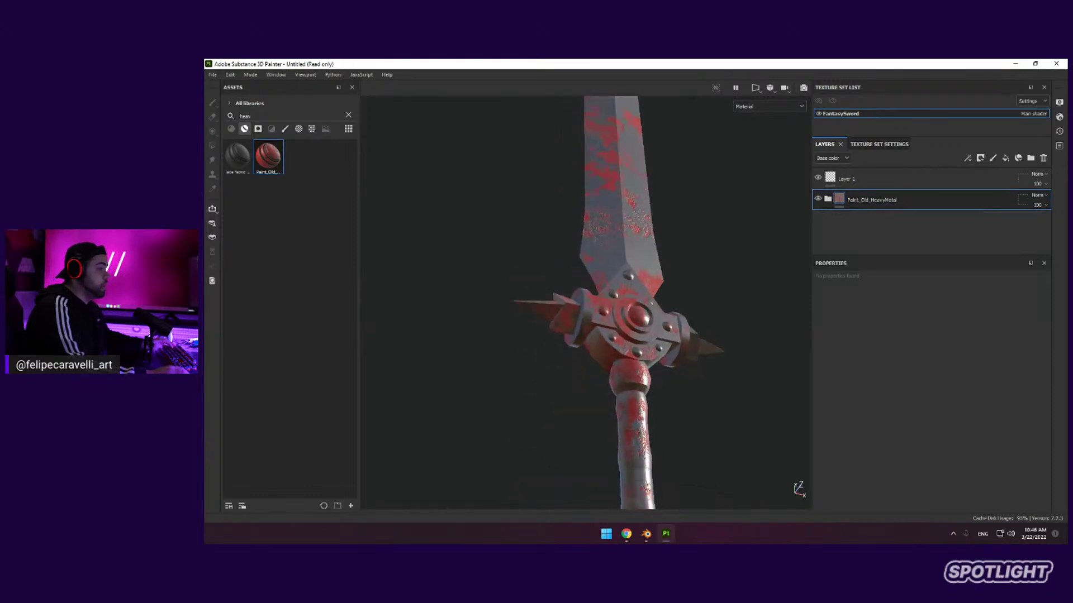
{"action": "middle_click_drag", "start_coordinate": [652, 303], "coordinate": [657, 402], "text": "alt"}
{"action": "scroll", "coordinate": [656, 402], "scroll_direction": "up", "scroll_amount": 4}
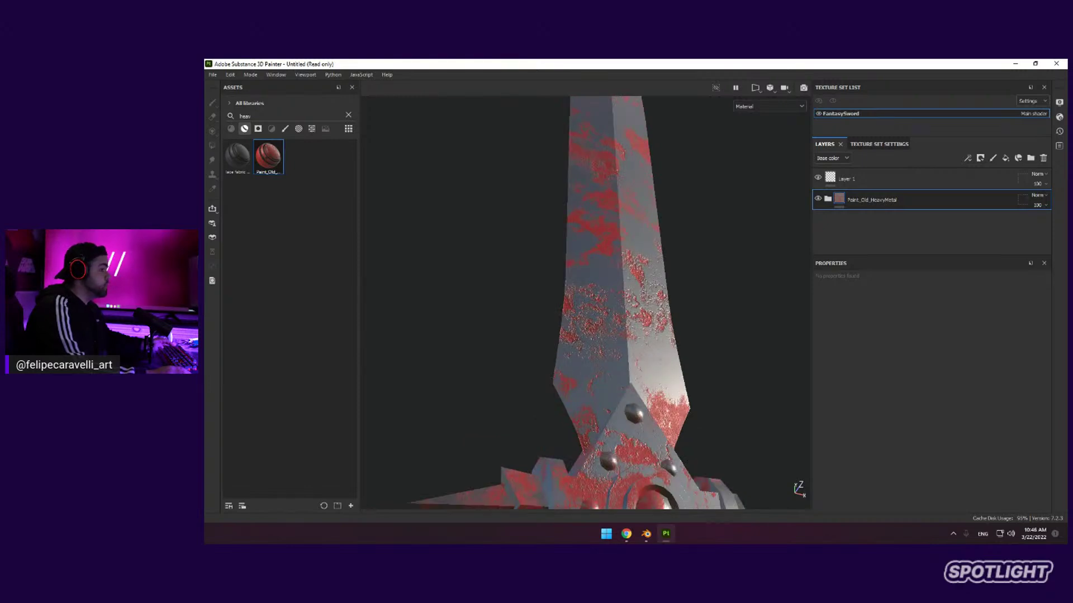
{"action": "scroll", "coordinate": [586, 302], "scroll_direction": "down", "scroll_amount": 2}
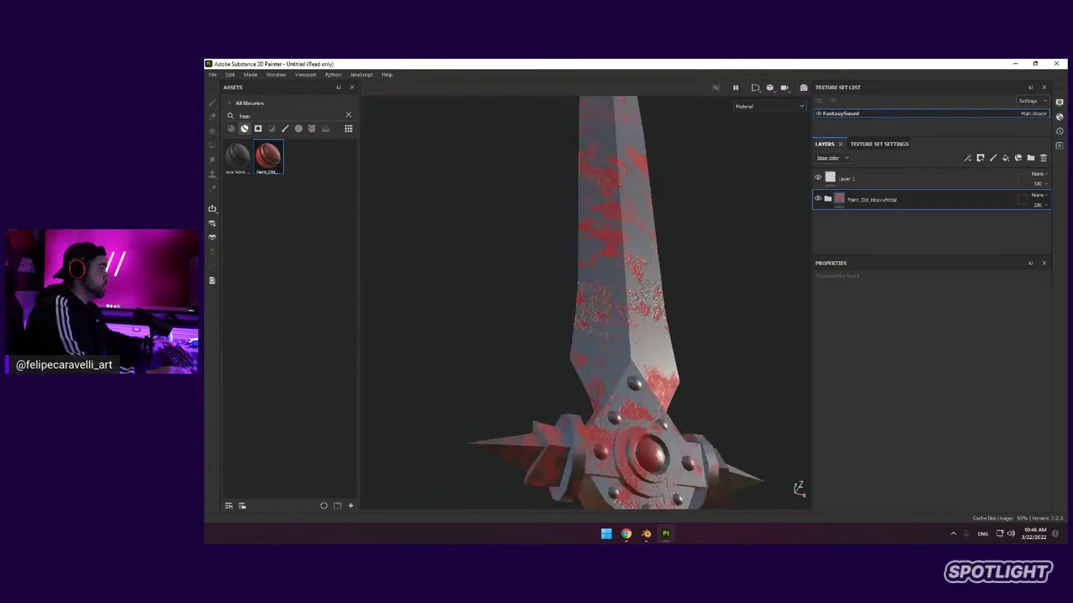
Open the mesh map baking settings for FantasySword and set the output size to 4096
{"action": "scroll", "coordinate": [586, 302], "scroll_direction": "down", "scroll_amount": 3}
{"action": "left_click_drag", "start_coordinate": [615, 313], "coordinate": [592, 346], "text": "alt"}
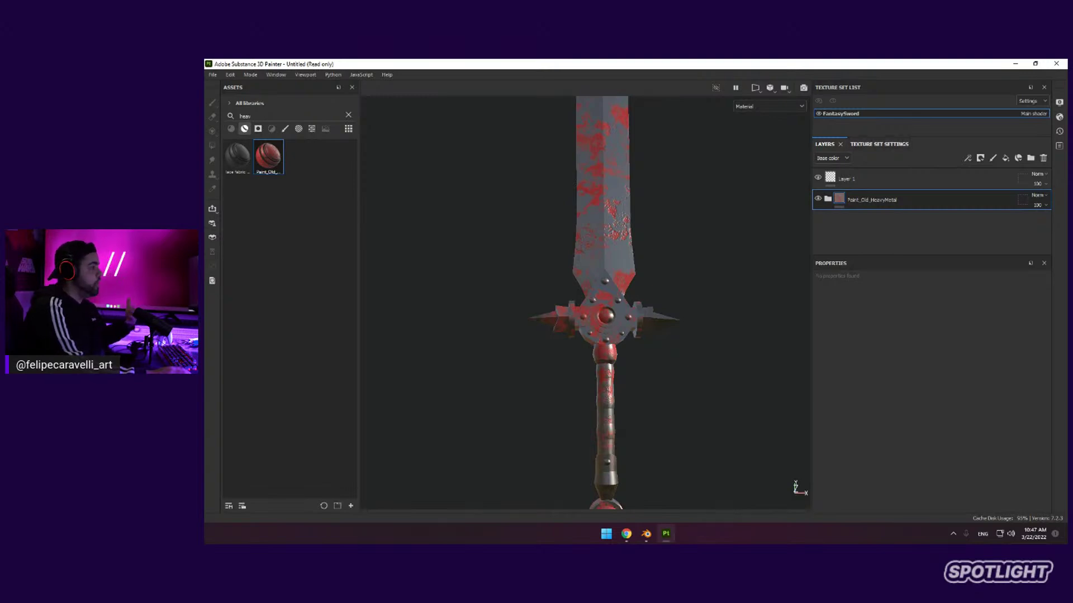
{"action": "left_click", "coordinate": [879, 144]}
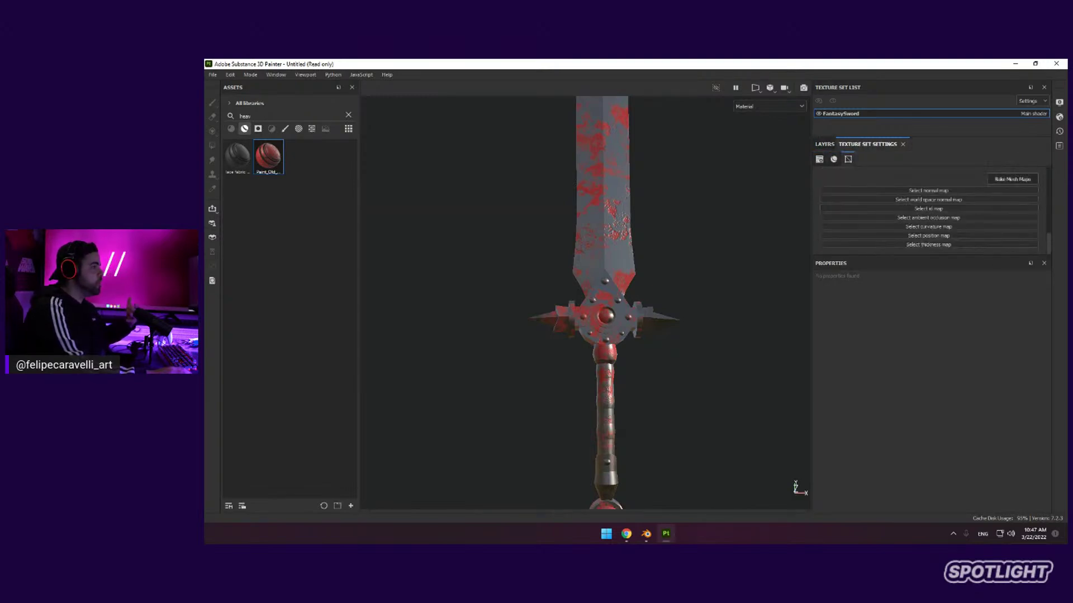
{"action": "left_click", "coordinate": [1012, 179]}
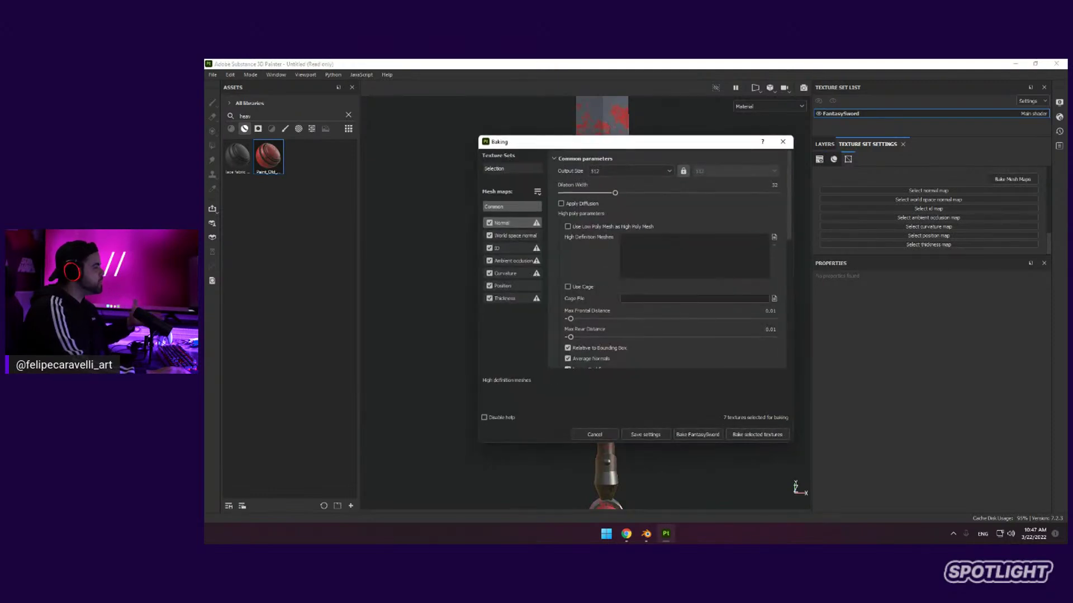
{"action": "left_click", "coordinate": [630, 171]}
{"action": "left_click", "coordinate": [595, 246]}
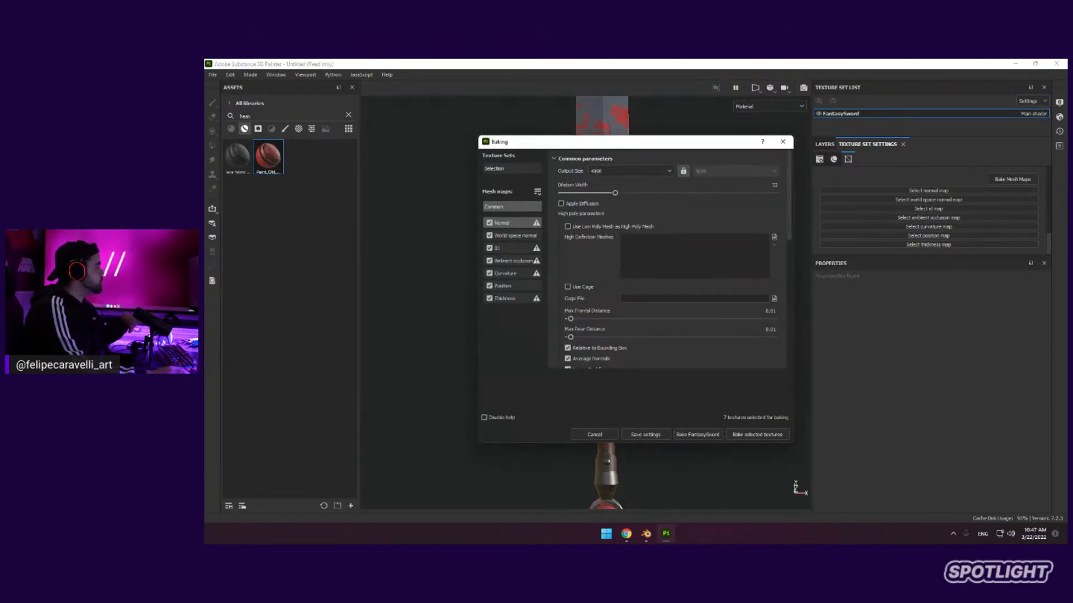
Exclude the Normal, World space normal and ID maps from the bake and use the low poly mesh as the high poly mesh
{"action": "left_click", "coordinate": [489, 235]}
{"action": "left_click", "coordinate": [489, 222]}
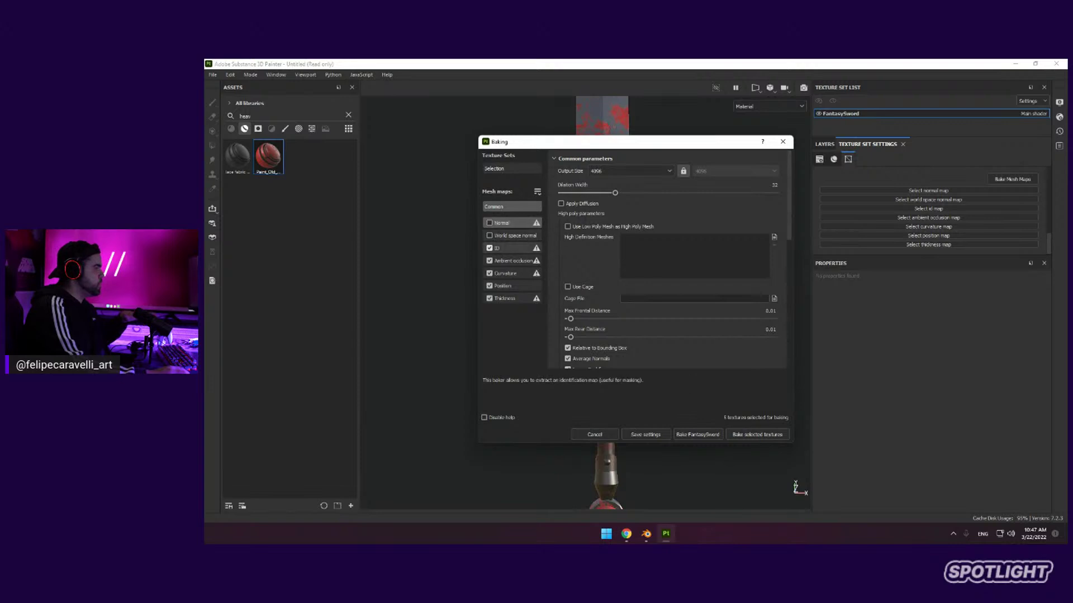
{"action": "left_click", "coordinate": [489, 248]}
{"action": "left_click", "coordinate": [568, 226]}
{"action": "scroll", "coordinate": [671, 252], "scroll_direction": "down", "scroll_amount": 3}
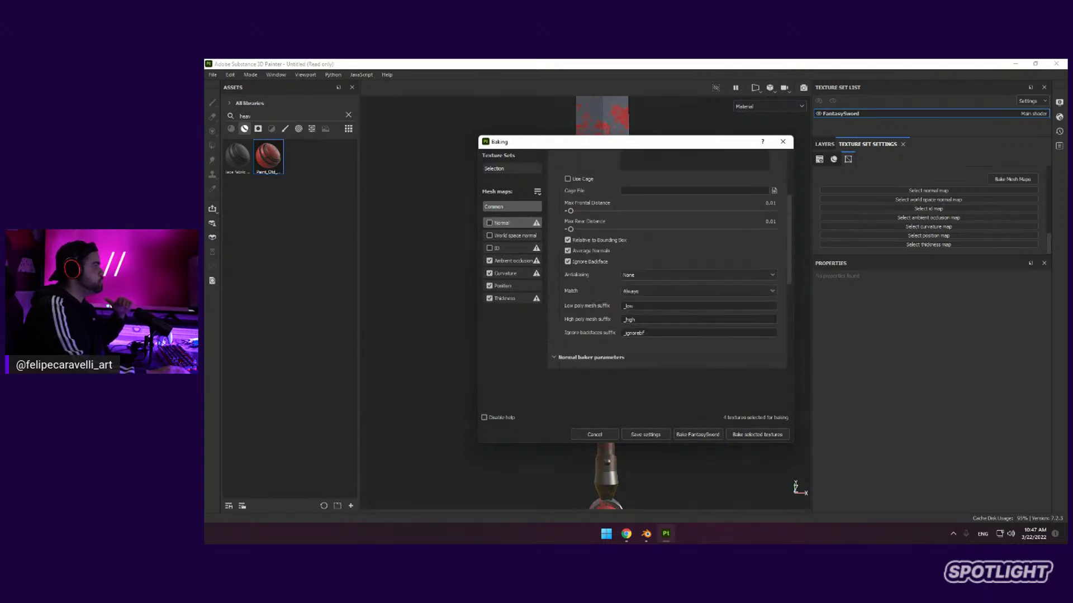
Turn off Average Normals, set antialiasing to Subsampling 4x4, and bake the selected textures
{"action": "left_click", "coordinate": [568, 251]}
{"action": "left_click", "coordinate": [699, 275]}
{"action": "left_click", "coordinate": [643, 305]}
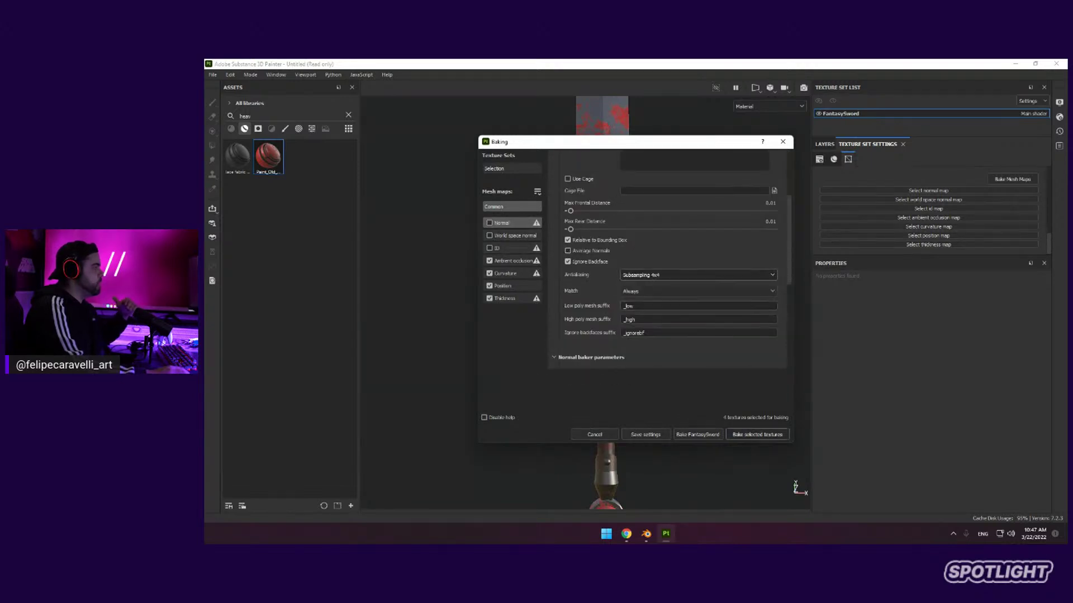
{"action": "left_click", "coordinate": [757, 435]}
{"action": "left_click_drag", "start_coordinate": [671, 242], "coordinate": [457, 198]}
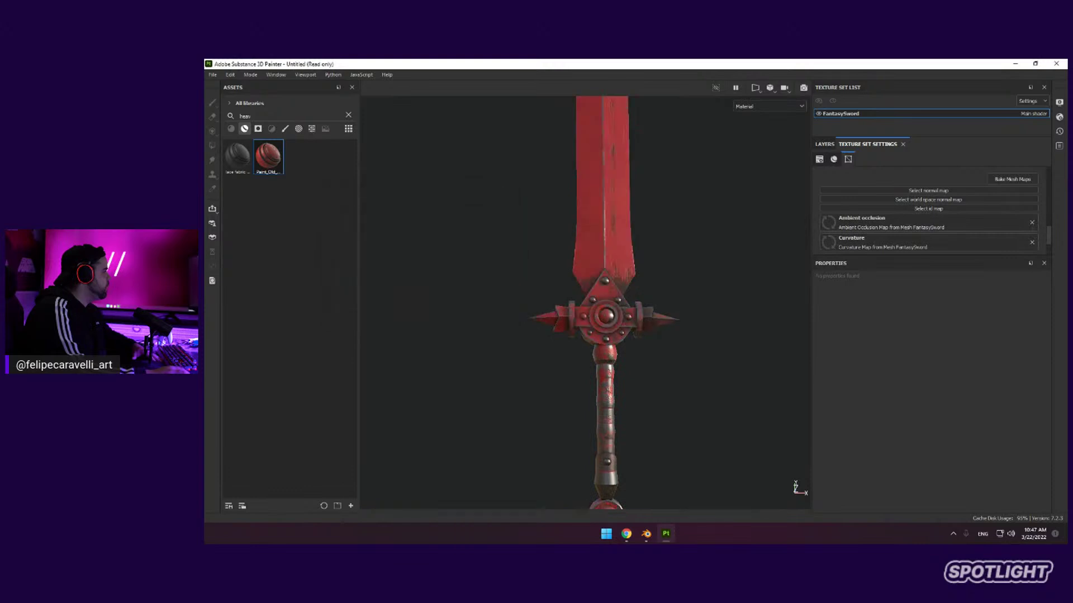
Return to the layer stack and examine how the baked maps affect the paint wear on the blade, guard and grip
{"action": "left_click", "coordinate": [824, 144]}
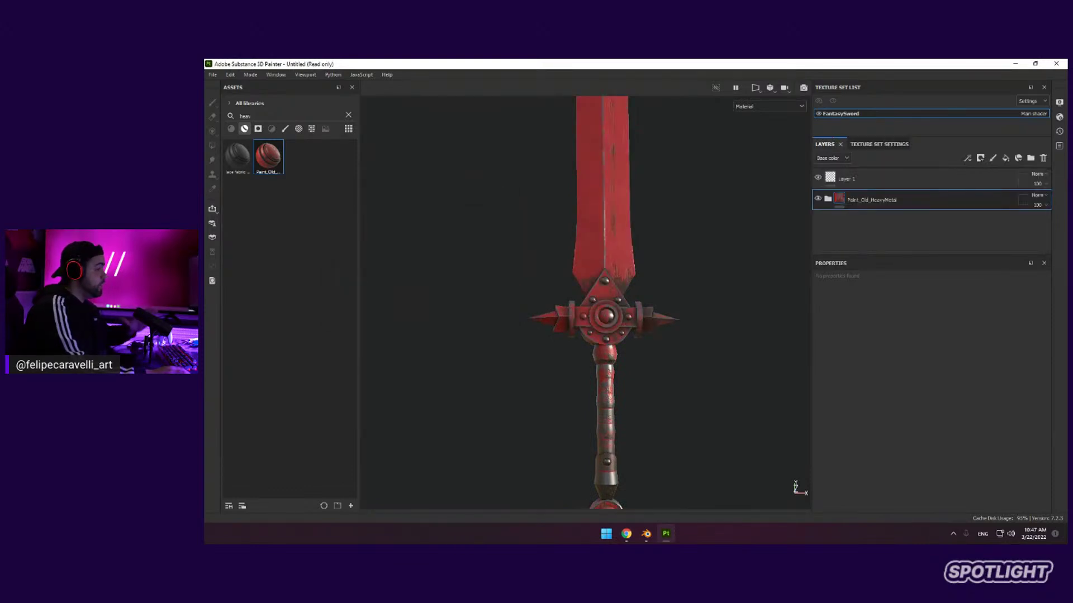
{"action": "scroll", "coordinate": [606, 318], "scroll_direction": "up", "scroll_amount": 3}
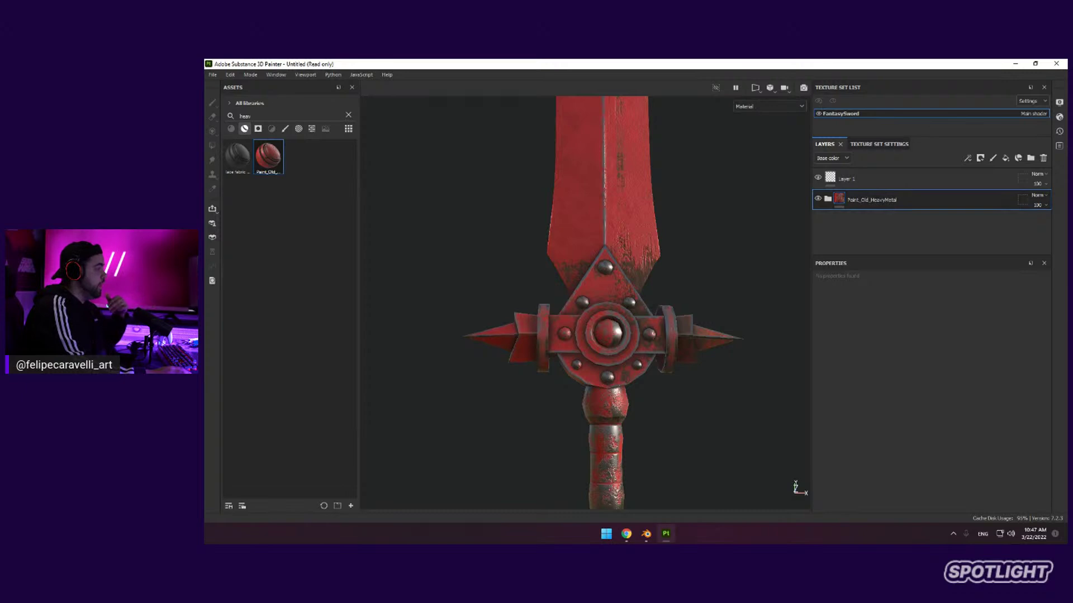
{"action": "scroll", "coordinate": [606, 324], "scroll_direction": "down", "scroll_amount": 3}
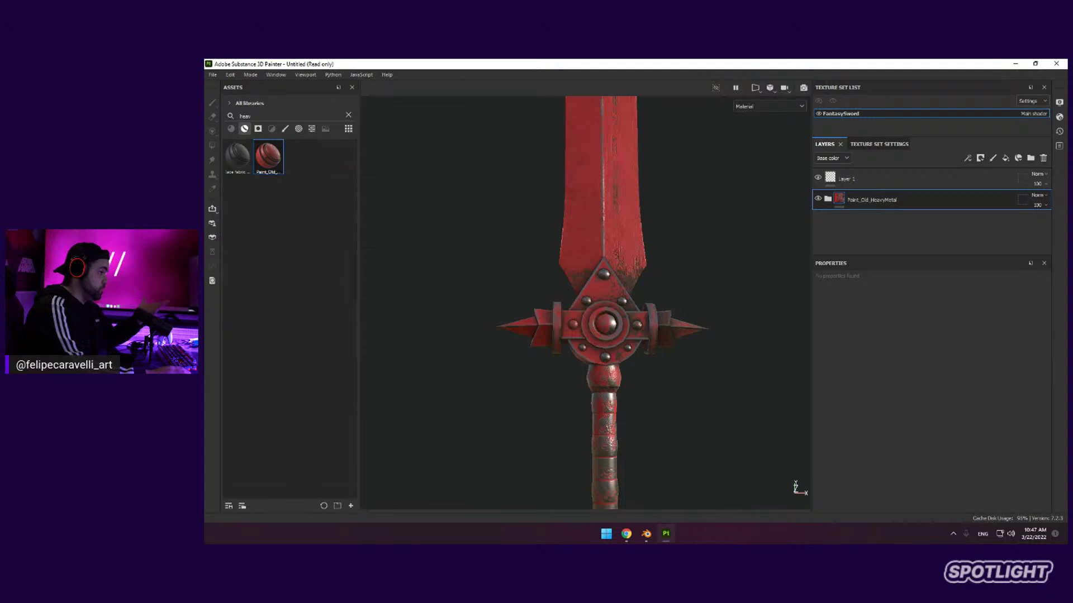
Clear the smart material search and browse the complete list of smart materials
{"action": "key", "text": "BackSpace"}
{"action": "key", "text": "BackSpace"}
{"action": "key", "text": "BackSpace"}
{"action": "key", "text": "BackSpace"}
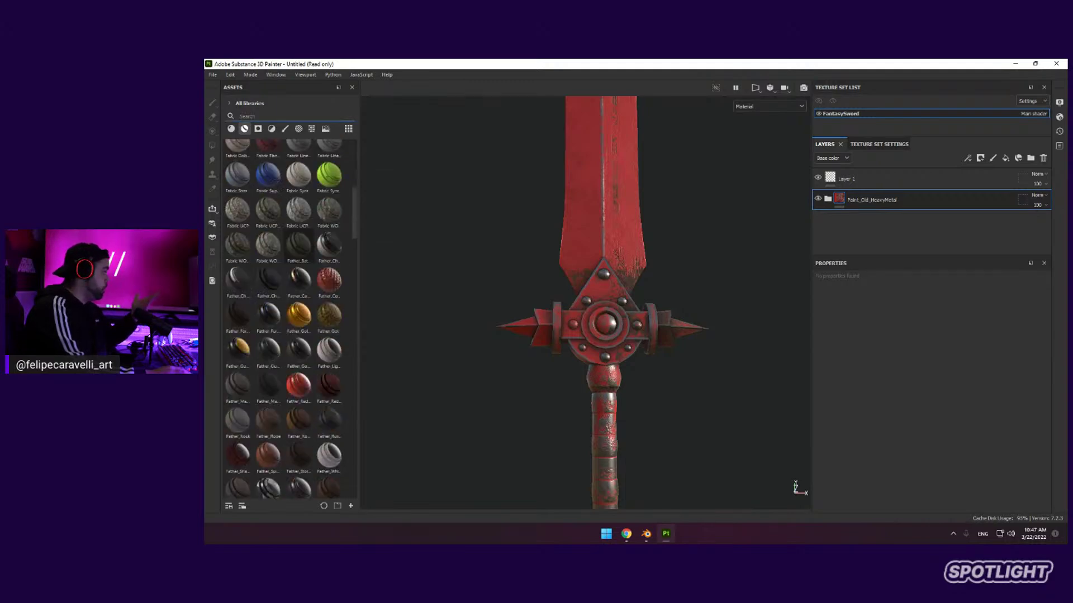
{"action": "scroll", "coordinate": [288, 319], "scroll_direction": "down", "scroll_amount": 10}
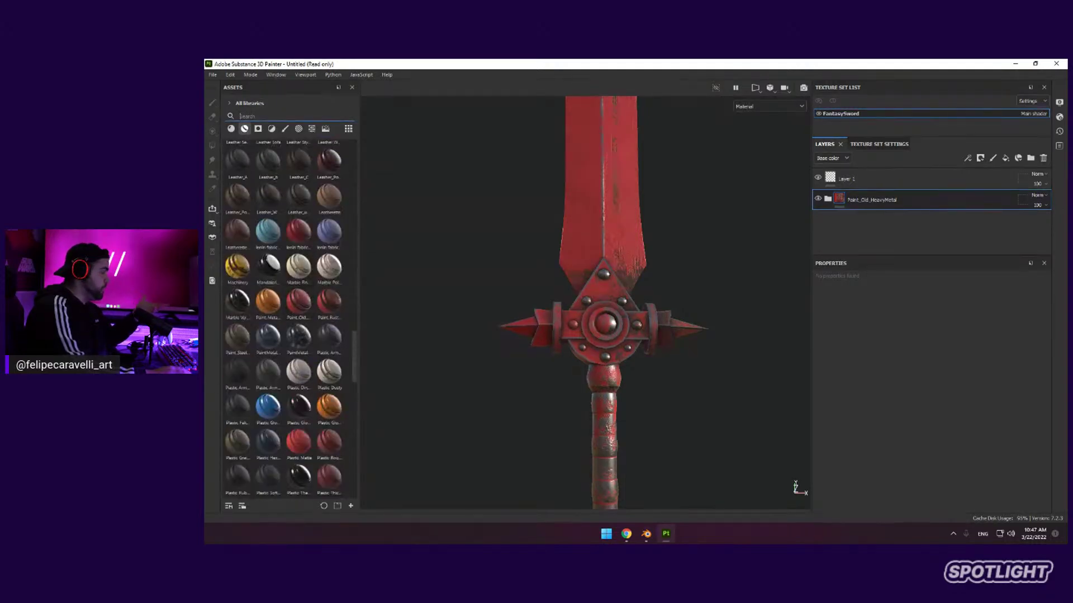
{"action": "scroll", "coordinate": [599, 301], "scroll_direction": "down", "scroll_amount": 2}
Expand the Paint_Old_HeavyMetal folder and toggle its Worn, Dirt and Rust layers off and on to examine their effect on the sword
{"action": "left_click", "coordinate": [827, 199]}
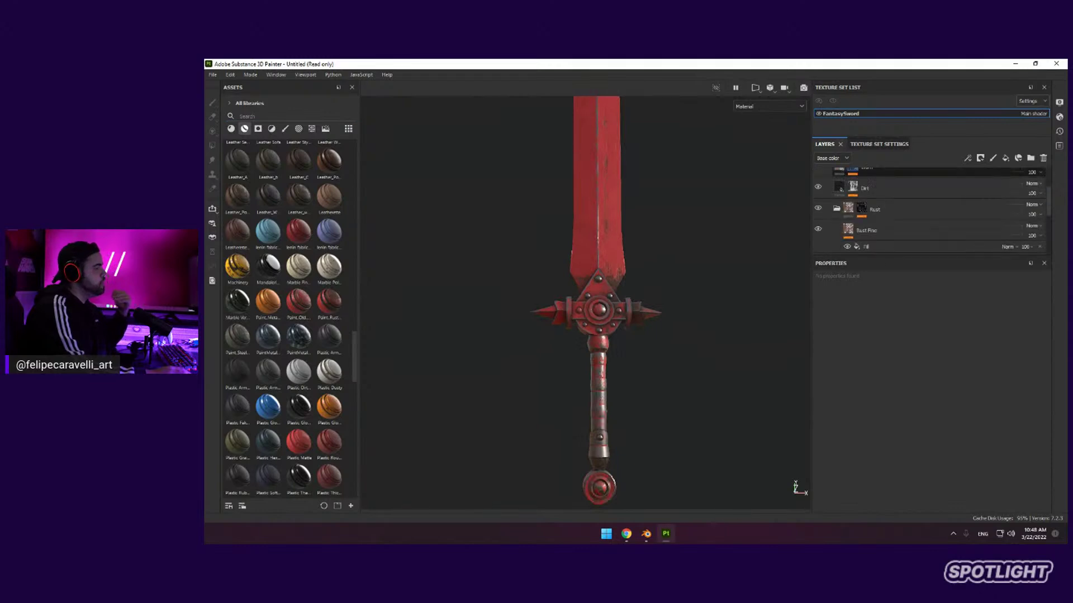
{"action": "scroll", "coordinate": [894, 215], "scroll_direction": "down", "scroll_amount": 1}
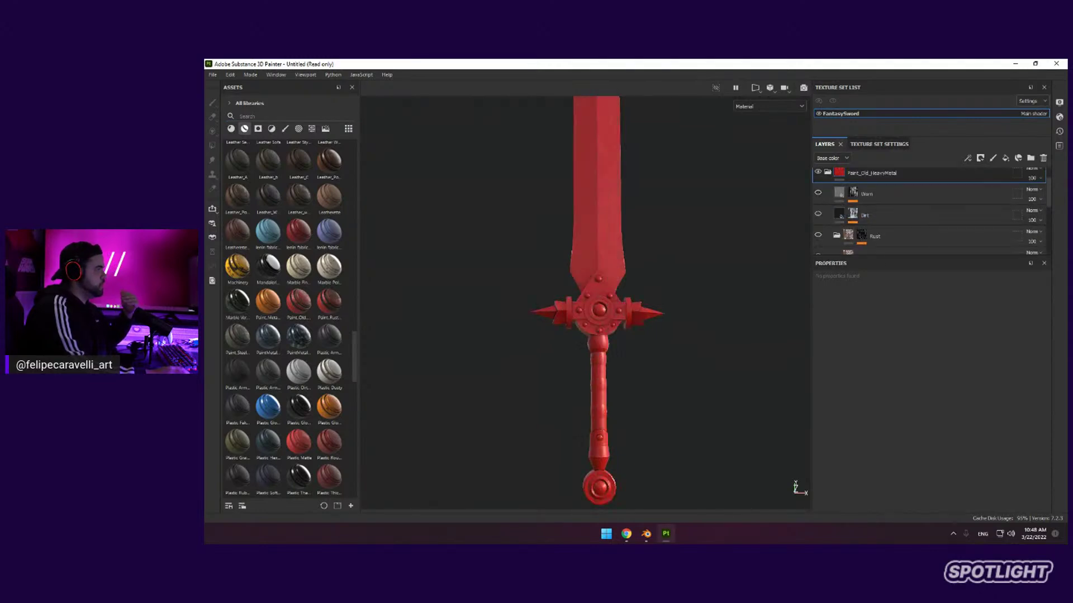
{"action": "scroll", "coordinate": [927, 209], "scroll_direction": "down", "scroll_amount": 1}
{"action": "scroll", "coordinate": [928, 209], "scroll_direction": "down", "scroll_amount": 2}
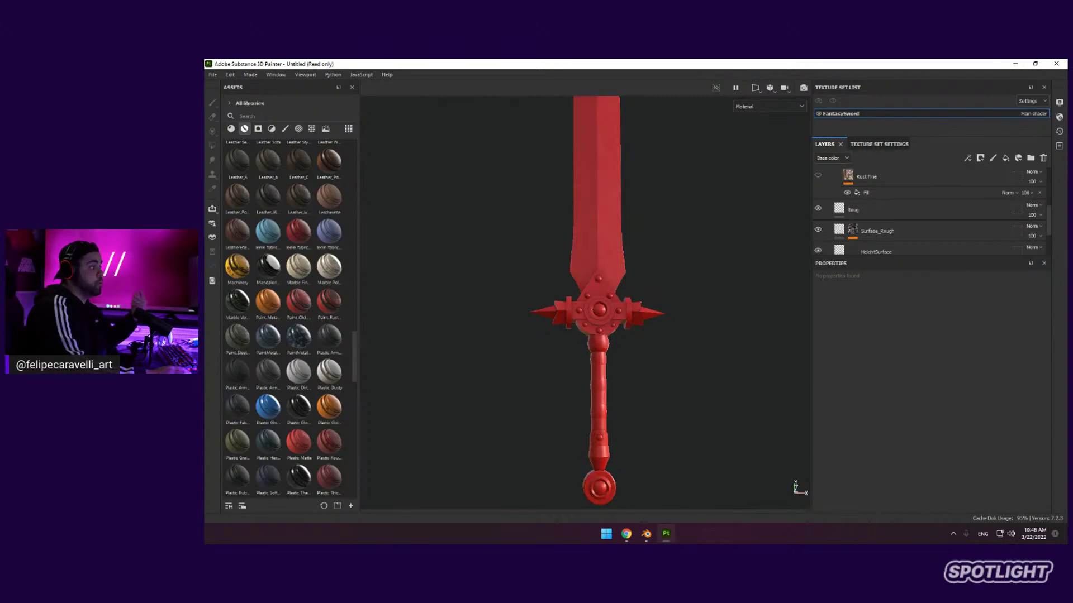
{"action": "scroll", "coordinate": [928, 209], "scroll_direction": "down", "scroll_amount": 3}
{"action": "scroll", "coordinate": [928, 210], "scroll_direction": "up", "scroll_amount": 1}
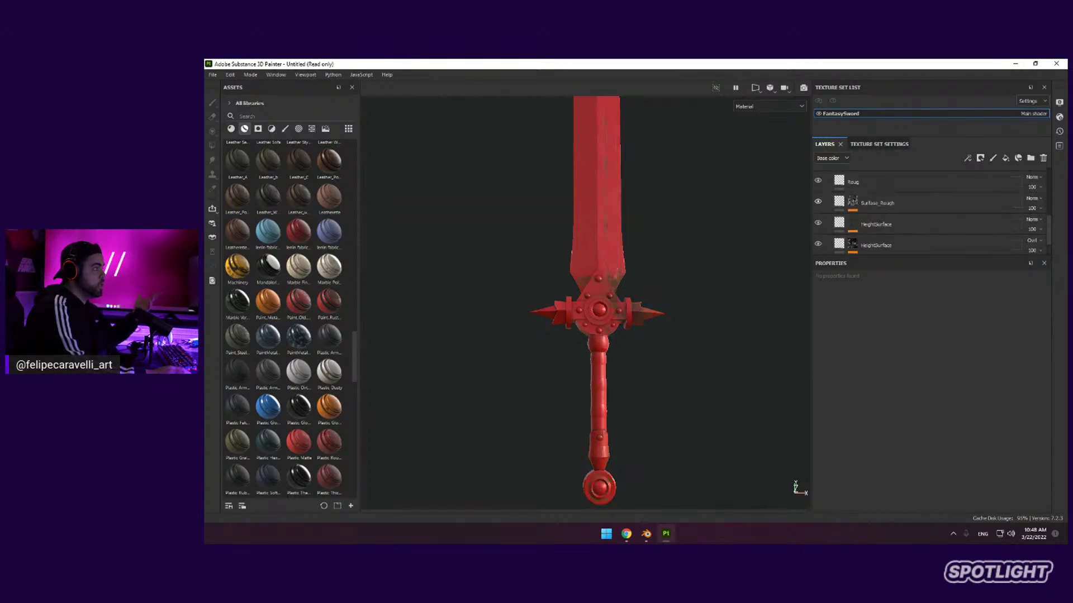
{"action": "scroll", "coordinate": [928, 209], "scroll_direction": "up", "scroll_amount": 3}
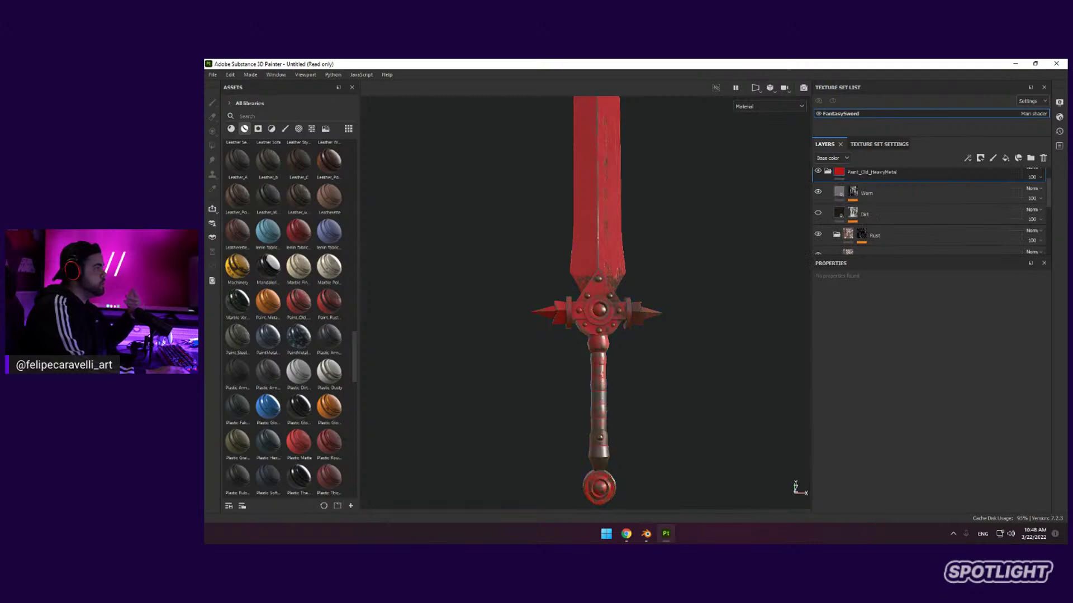
{"action": "scroll", "coordinate": [585, 302], "scroll_direction": "up", "scroll_amount": 1}
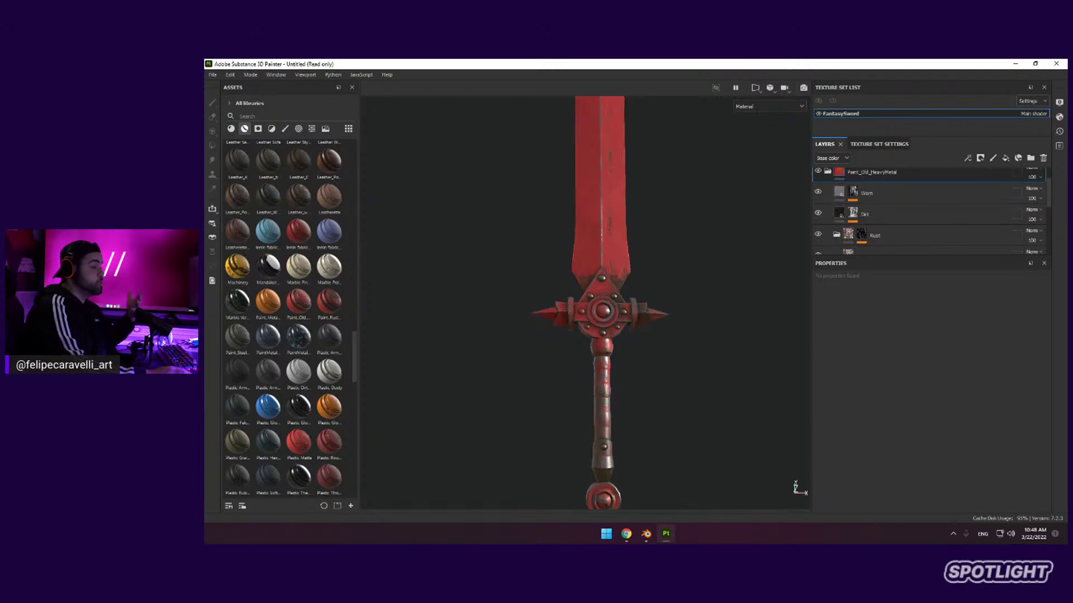
{"action": "scroll", "coordinate": [589, 302], "scroll_direction": "up", "scroll_amount": 2}
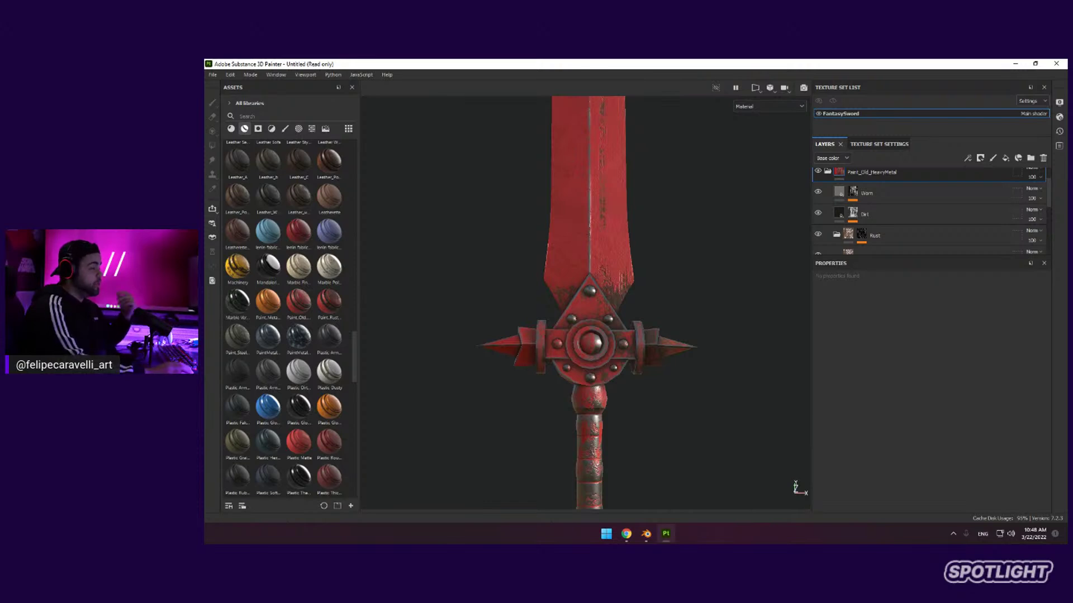
{"action": "scroll", "coordinate": [873, 197], "scroll_direction": "up", "scroll_amount": 1}
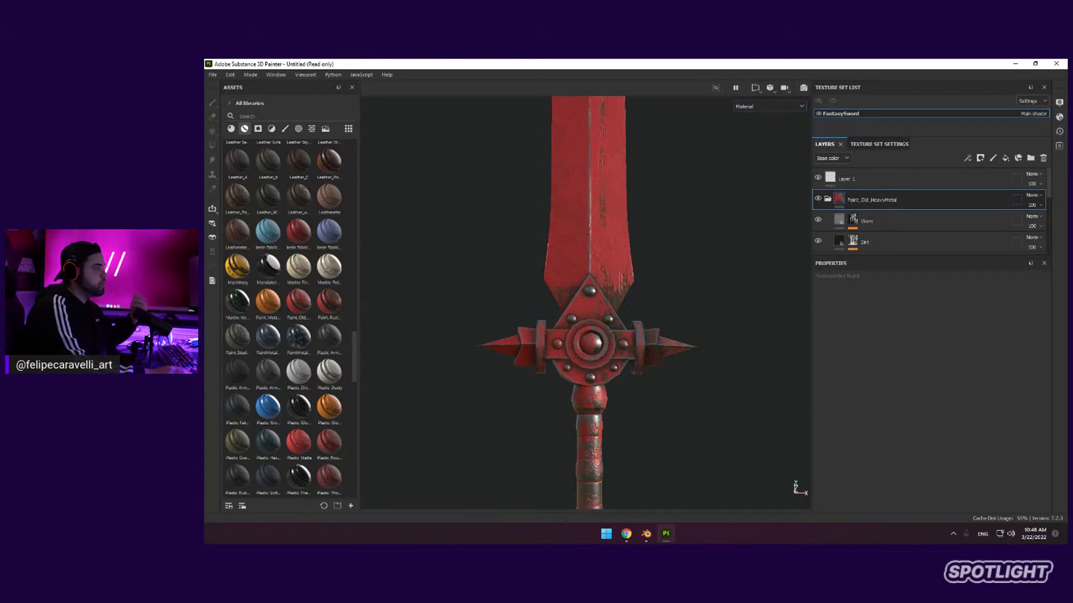
Delete the Paint_Old_HeavyMetal folder from the layer stack
{"action": "left_click_drag", "start_coordinate": [614, 336], "coordinate": [603, 335], "text": "alt"}
{"action": "scroll", "coordinate": [603, 336], "scroll_direction": "up", "scroll_amount": 1}
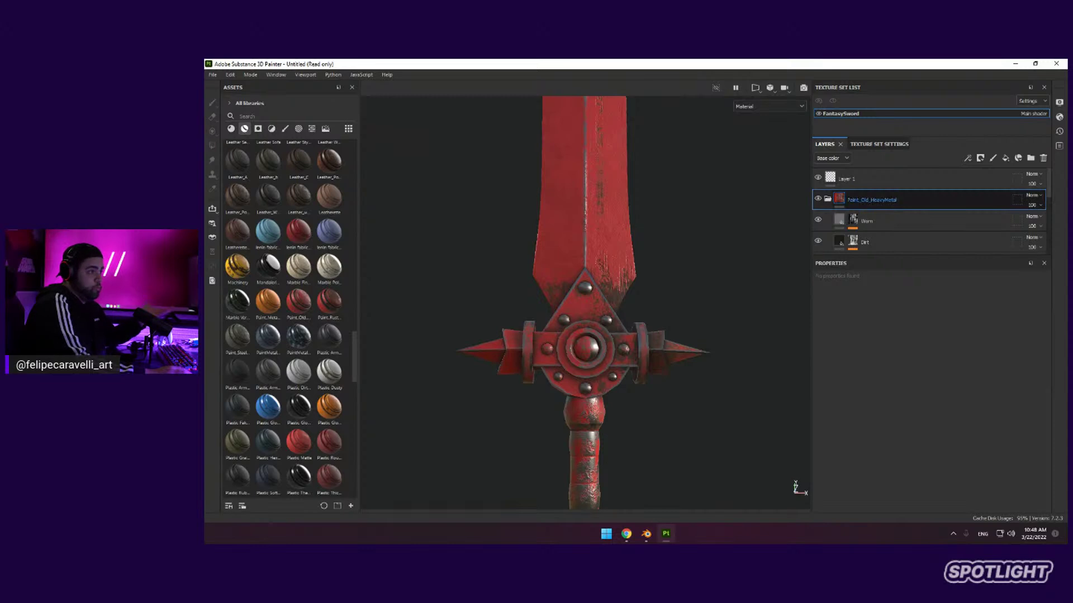
{"action": "left_click", "coordinate": [1042, 158]}
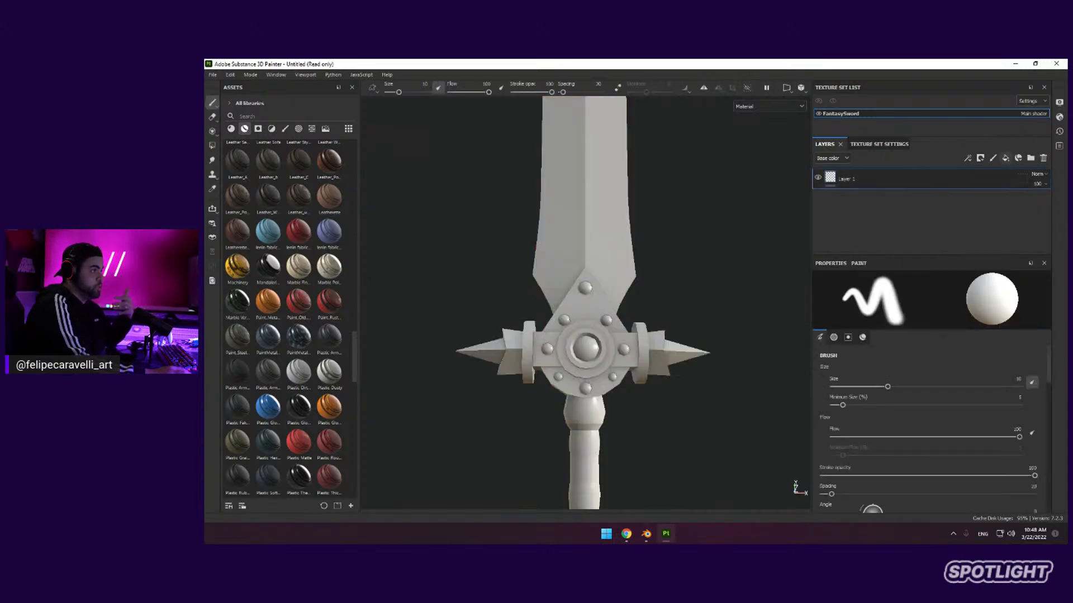
Add a fill layer above Layer 1 and set its base color to a saturated golden yellow
{"action": "left_click", "coordinate": [1005, 158]}
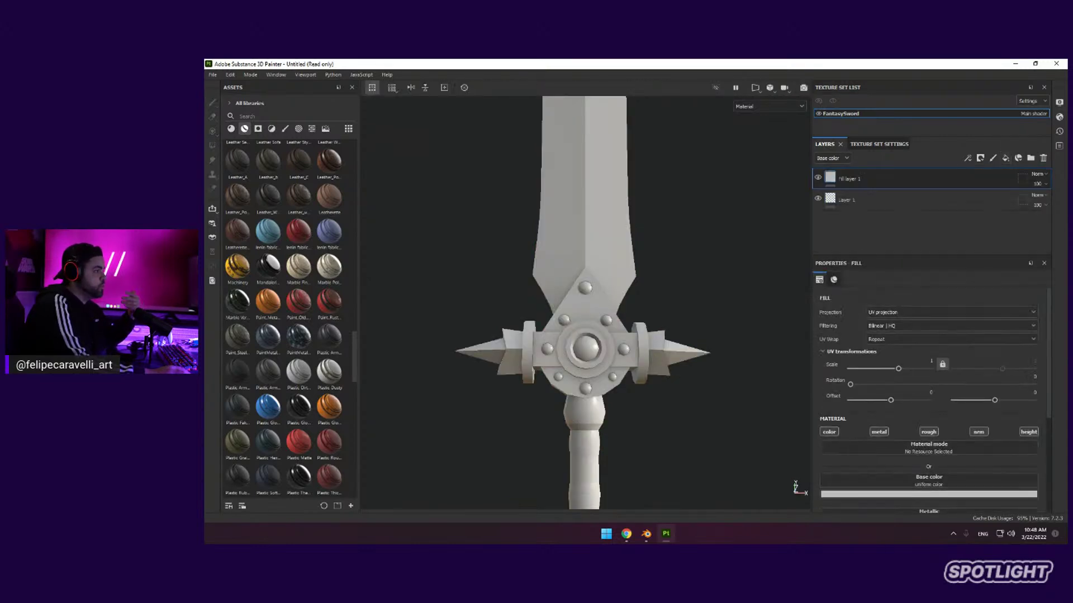
{"action": "left_click", "coordinate": [928, 494]}
{"action": "mouse_move", "coordinate": [972, 460]}
{"action": "left_mouse_down"}
{"action": "mouse_move", "coordinate": [971, 448]}
{"action": "mouse_move", "coordinate": [972, 459]}
{"action": "left_mouse_up"}
{"action": "left_click", "coordinate": [955, 424]}
{"action": "left_click_drag", "start_coordinate": [954, 424], "coordinate": [957, 400]}
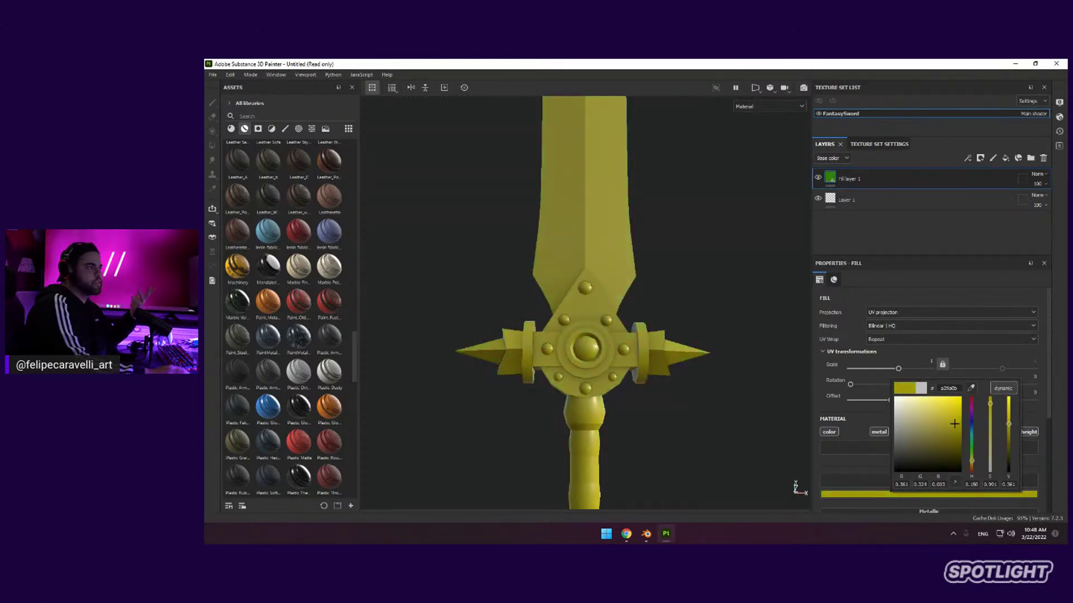
{"action": "left_click_drag", "start_coordinate": [971, 459], "coordinate": [971, 464]}
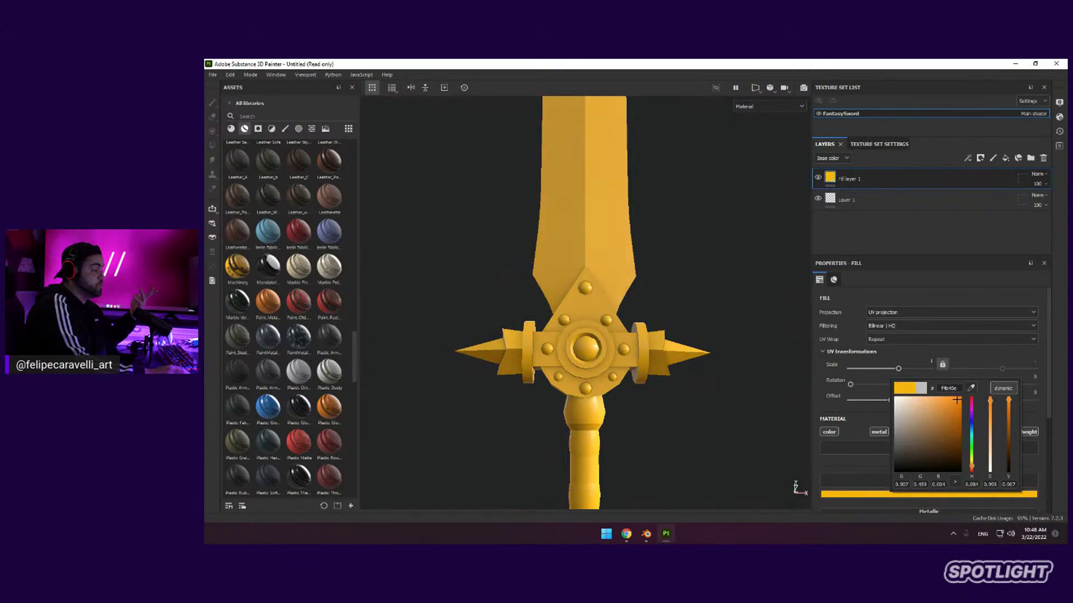
Set the golden fill layer's metallic to 1 and its roughness to about 0.28
{"action": "scroll", "coordinate": [935, 428], "scroll_direction": "down", "scroll_amount": 3}
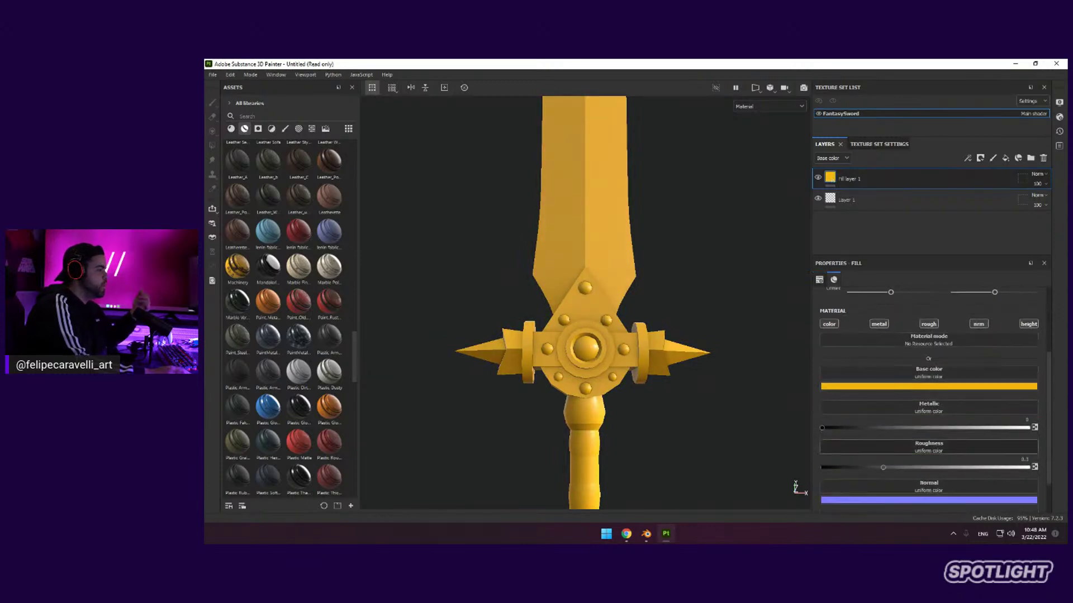
{"action": "left_click", "coordinate": [936, 428]}
{"action": "left_click_drag", "start_coordinate": [936, 428], "coordinate": [1028, 428]}
{"action": "left_click_drag", "start_coordinate": [883, 468], "coordinate": [874, 467]}
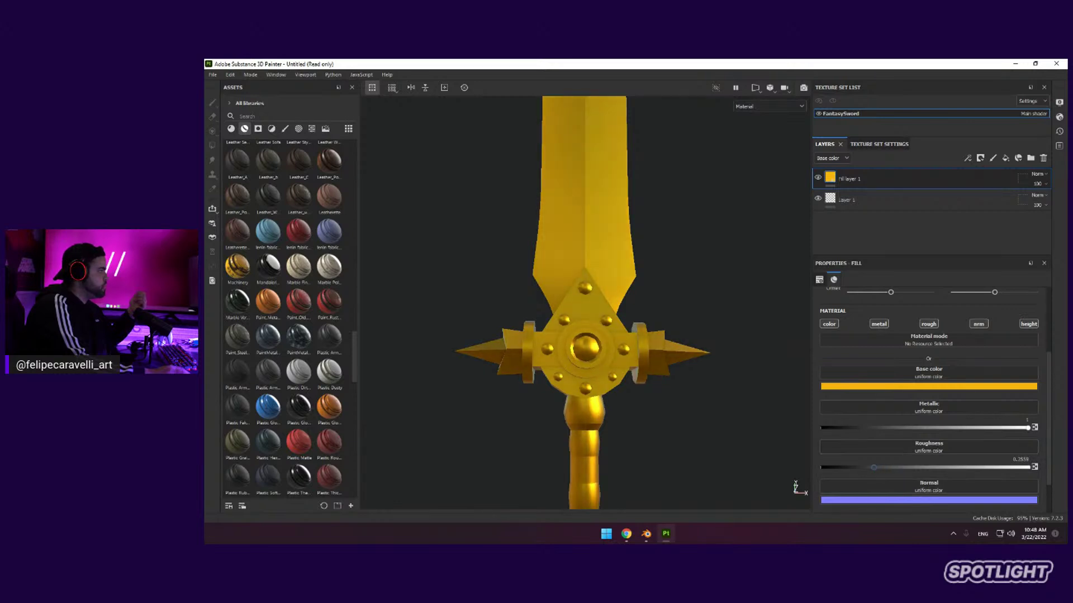
{"action": "left_click_drag", "start_coordinate": [581, 302], "coordinate": [603, 296], "text": "alt"}
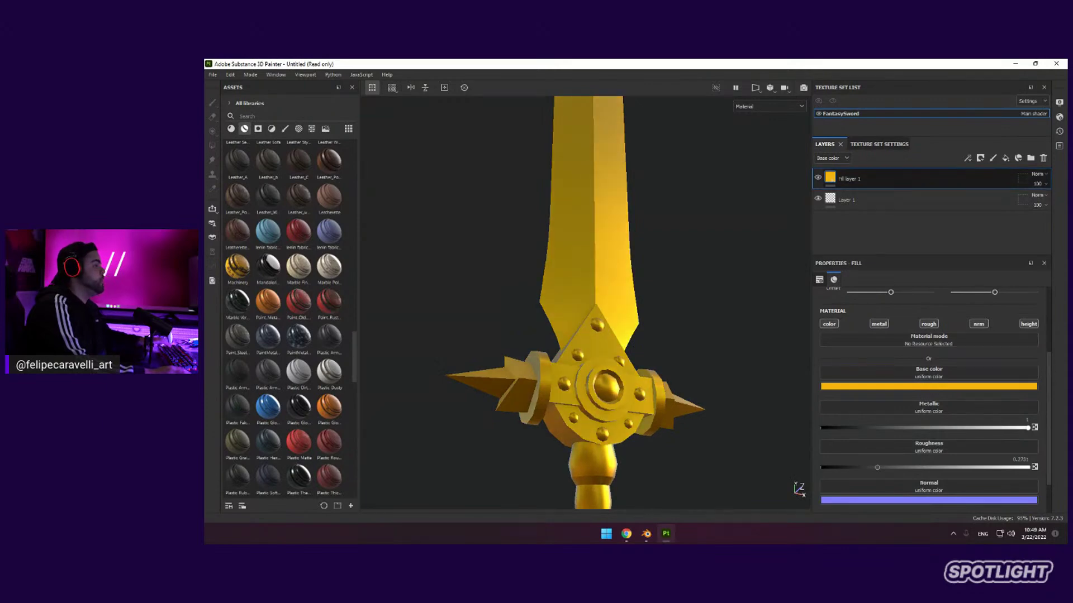
Duplicate the golden fill layer and set the copy's base color to a pale cream
{"action": "key", "text": "ctrl+d"}
{"action": "left_click", "coordinate": [928, 386]}
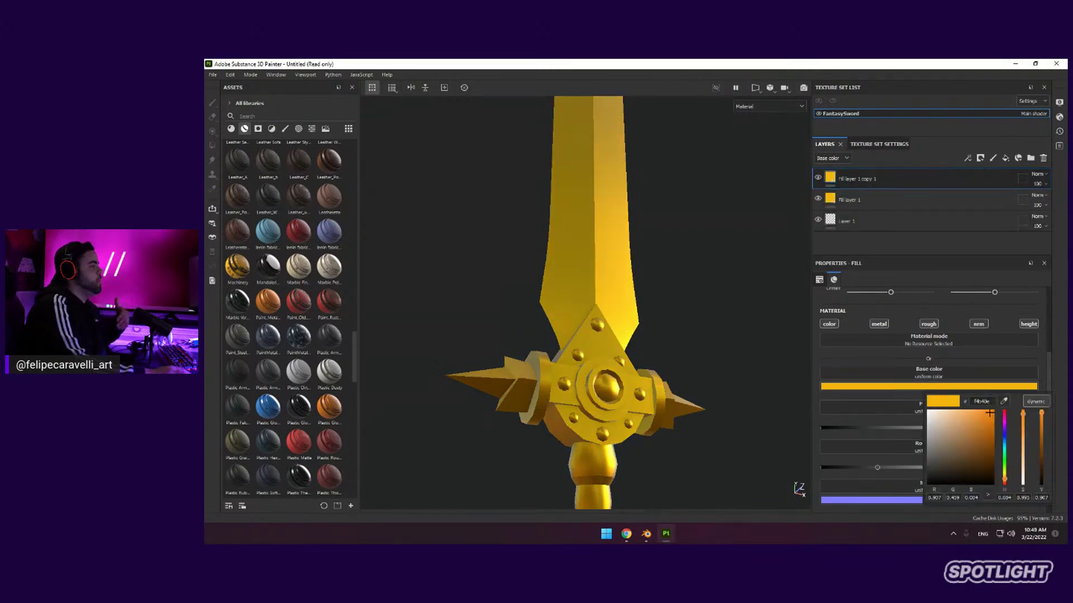
{"action": "left_click_drag", "start_coordinate": [946, 436], "coordinate": [949, 411]}
Add a black mask to the pale fill layer, apply a Metal Edge Wear generator to it, and inspect the guard's edges
{"action": "right_click", "coordinate": [882, 179]}
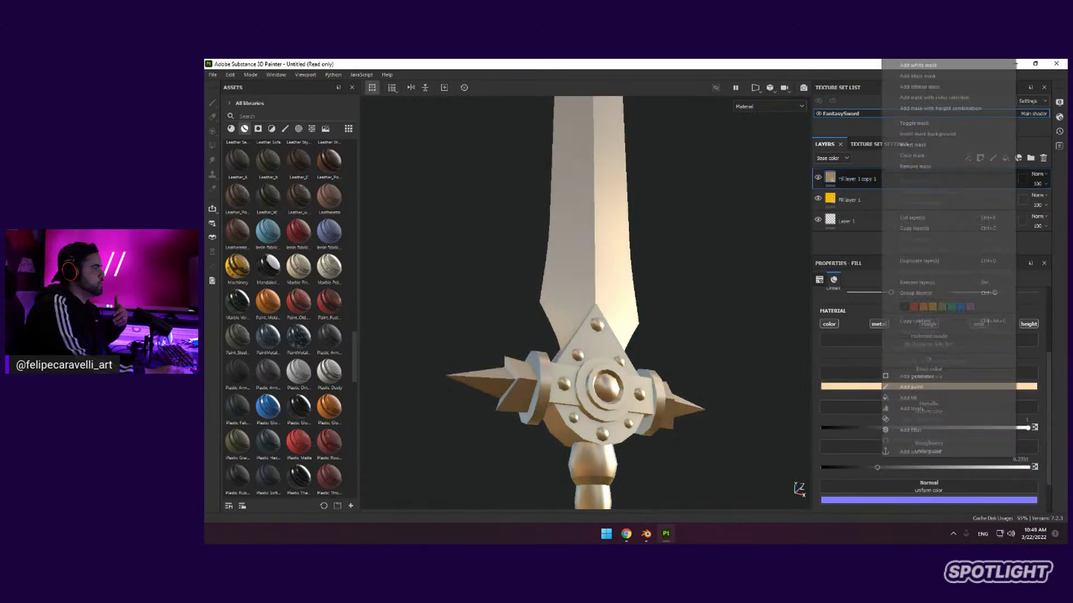
{"action": "left_click", "coordinate": [919, 76]}
{"action": "right_click", "coordinate": [846, 178]}
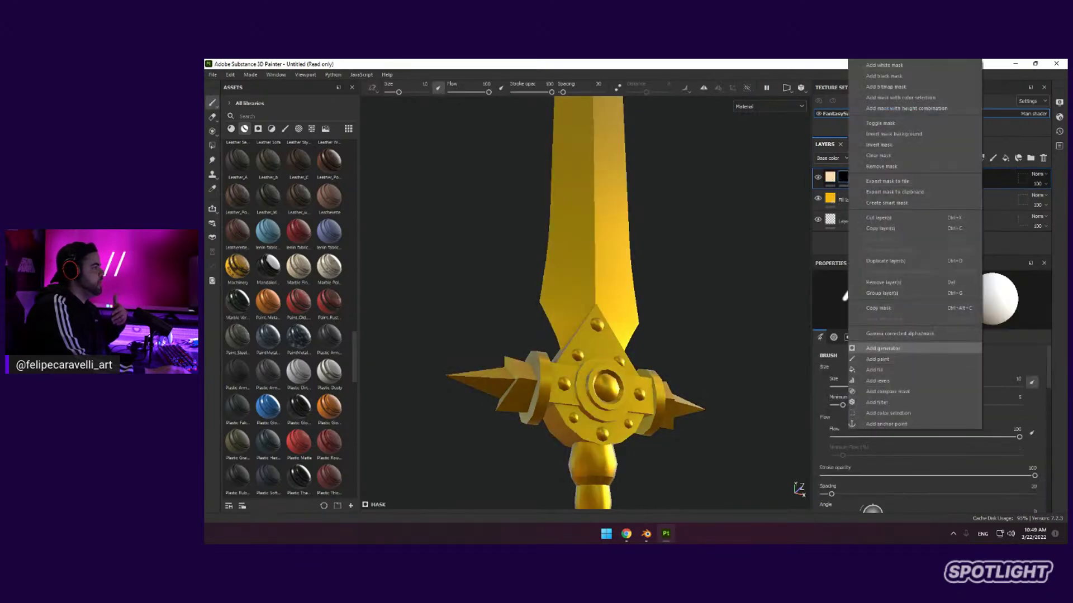
{"action": "left_click", "coordinate": [883, 348]}
{"action": "left_click", "coordinate": [931, 295]}
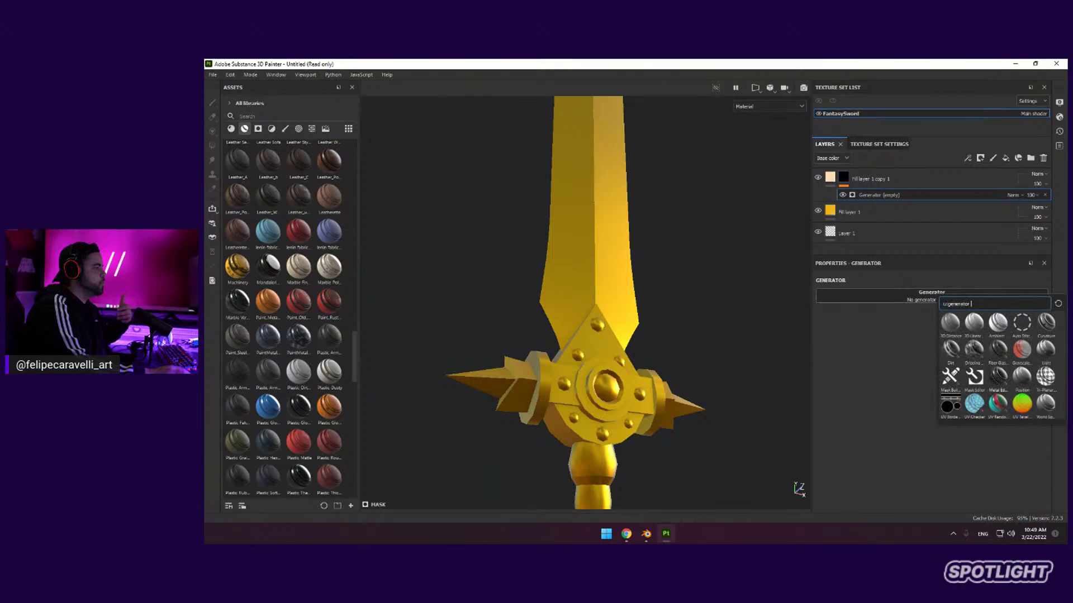
{"action": "left_click", "coordinate": [998, 375]}
{"action": "scroll", "coordinate": [603, 363], "scroll_direction": "up", "scroll_amount": 5}
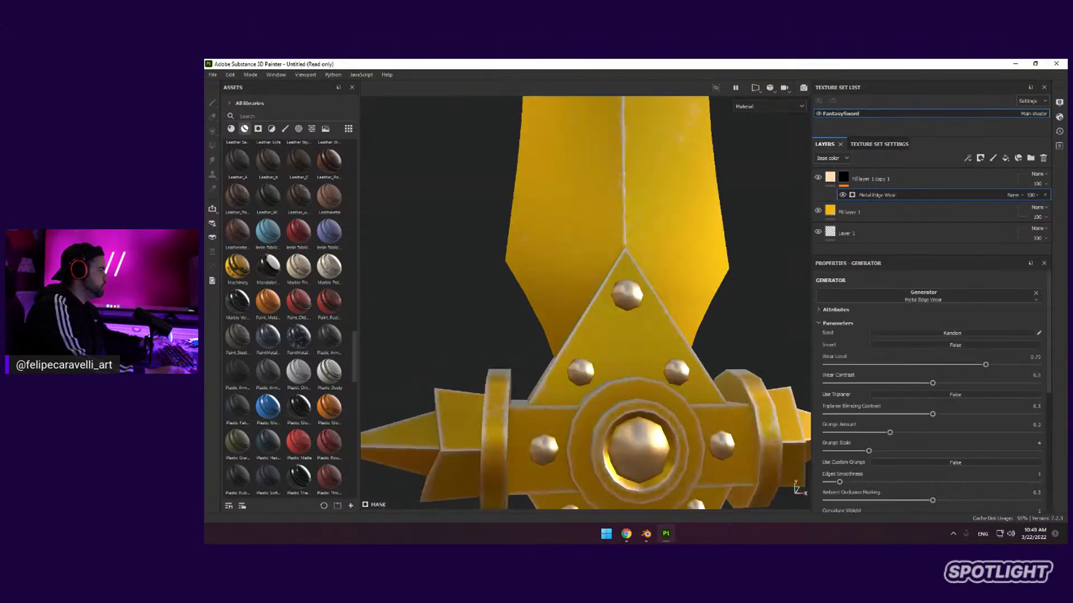
{"action": "scroll", "coordinate": [586, 301], "scroll_direction": "up", "scroll_amount": 3}
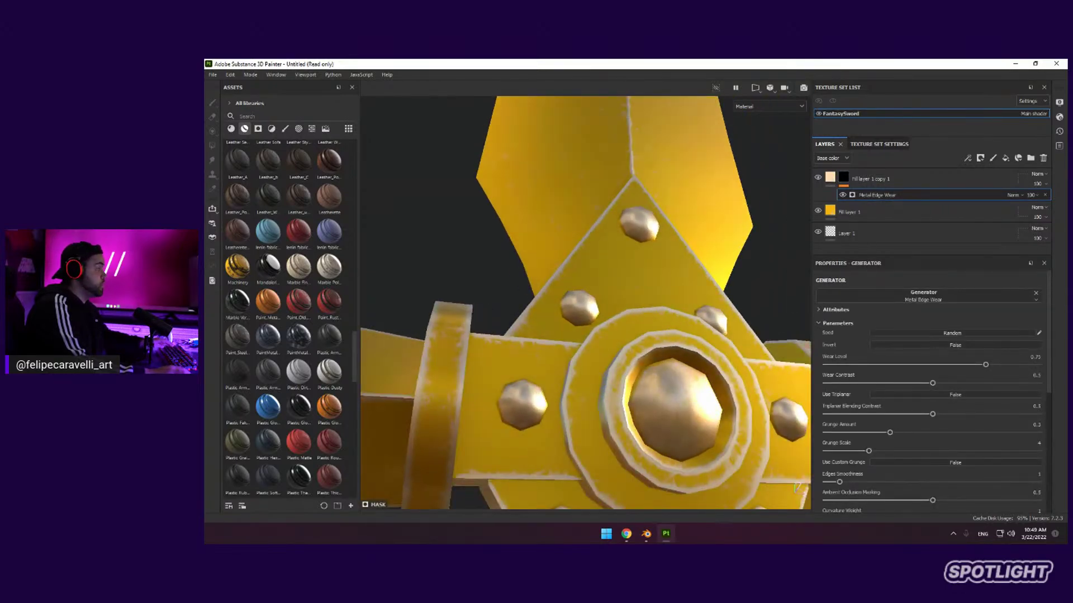
Increase the Metal Edge Wear generator's wear level, reduce its grunge amount slightly, and select the pale fill layer
{"action": "left_click_drag", "start_coordinate": [986, 364], "coordinate": [1004, 364]}
{"action": "left_click_drag", "start_coordinate": [889, 432], "coordinate": [878, 432]}
{"action": "left_click", "coordinate": [872, 179]}
{"action": "key", "text": "1"}
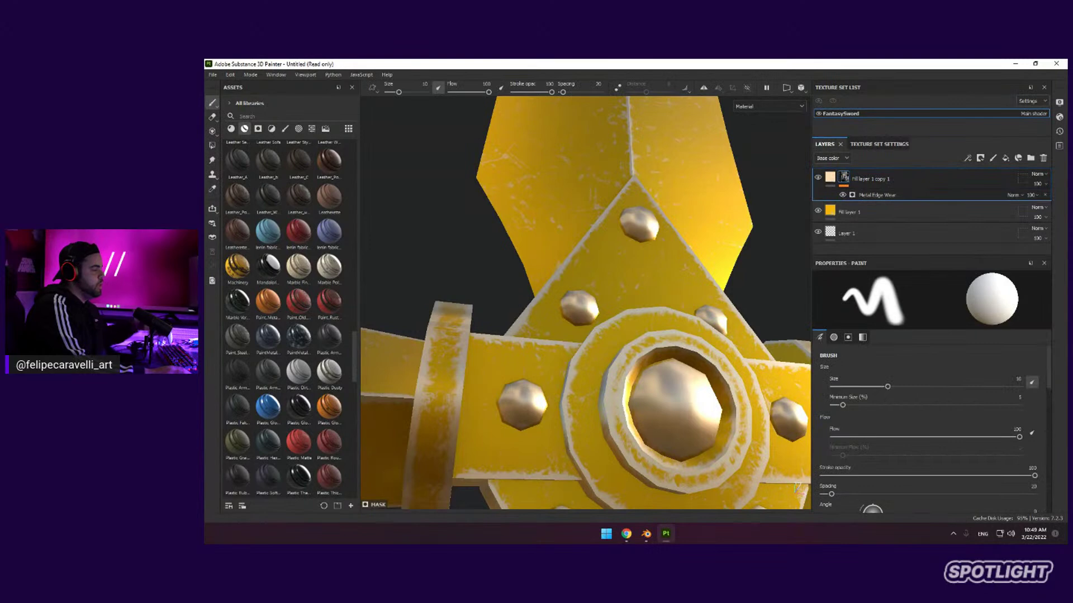
Lower the Metal Edge Wear effect's opacity to 30 and inspect the subtler wear across the sword
{"action": "left_click", "coordinate": [1031, 195]}
{"action": "left_click_drag", "start_coordinate": [1042, 211], "coordinate": [1040, 210]}
{"action": "left_click", "coordinate": [1015, 195]}
{"action": "left_click", "coordinate": [1032, 195]}
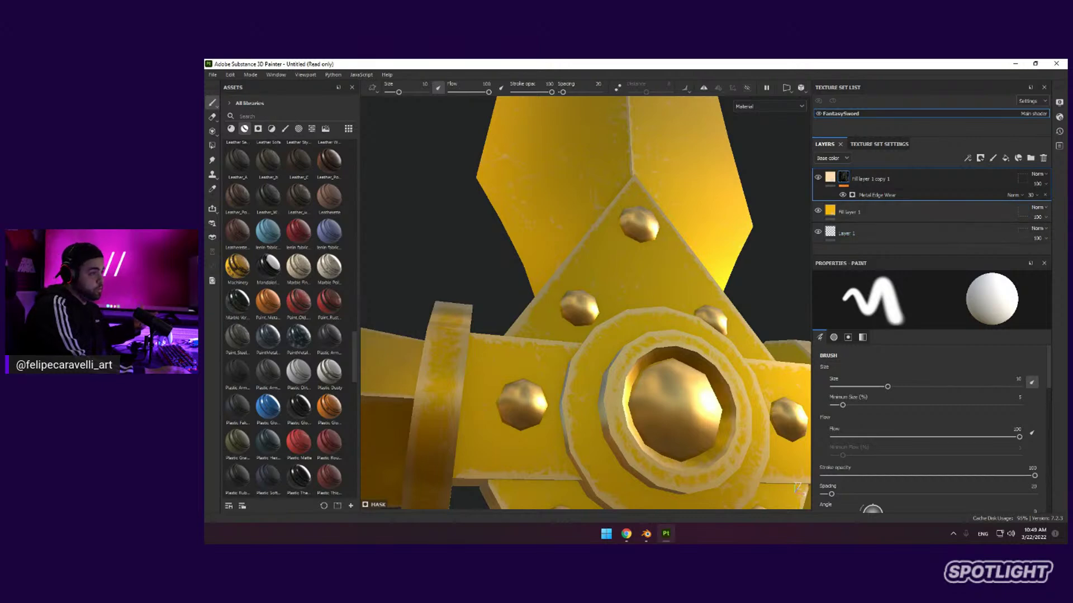
{"action": "left_click_drag", "start_coordinate": [676, 363], "coordinate": [705, 360], "text": "alt"}
{"action": "scroll", "coordinate": [707, 360], "scroll_direction": "down", "scroll_amount": 6}
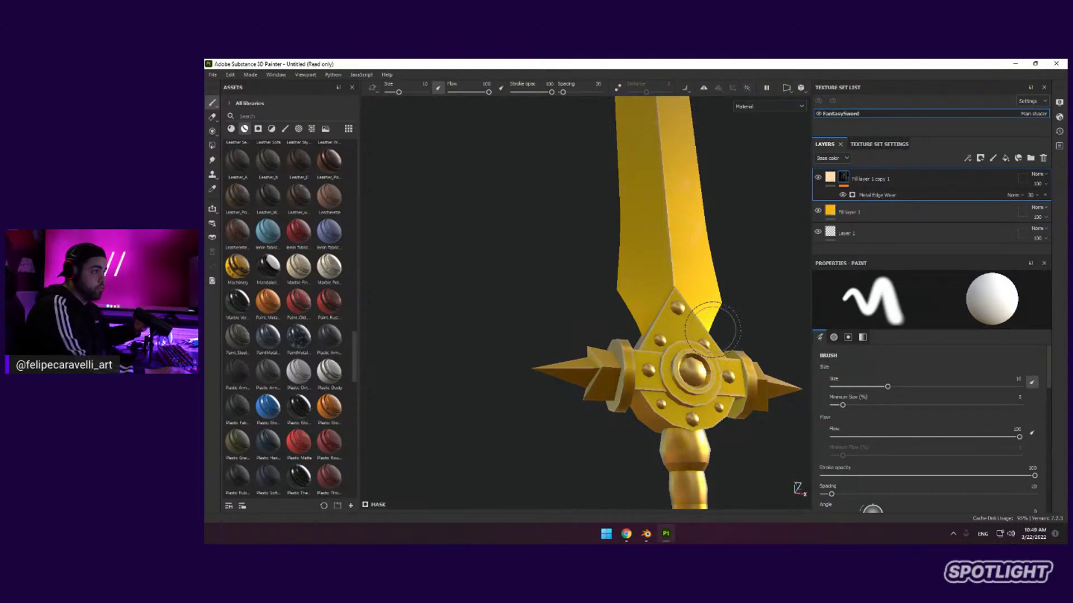
{"action": "left_click_drag", "start_coordinate": [705, 339], "coordinate": [709, 344], "text": "alt"}
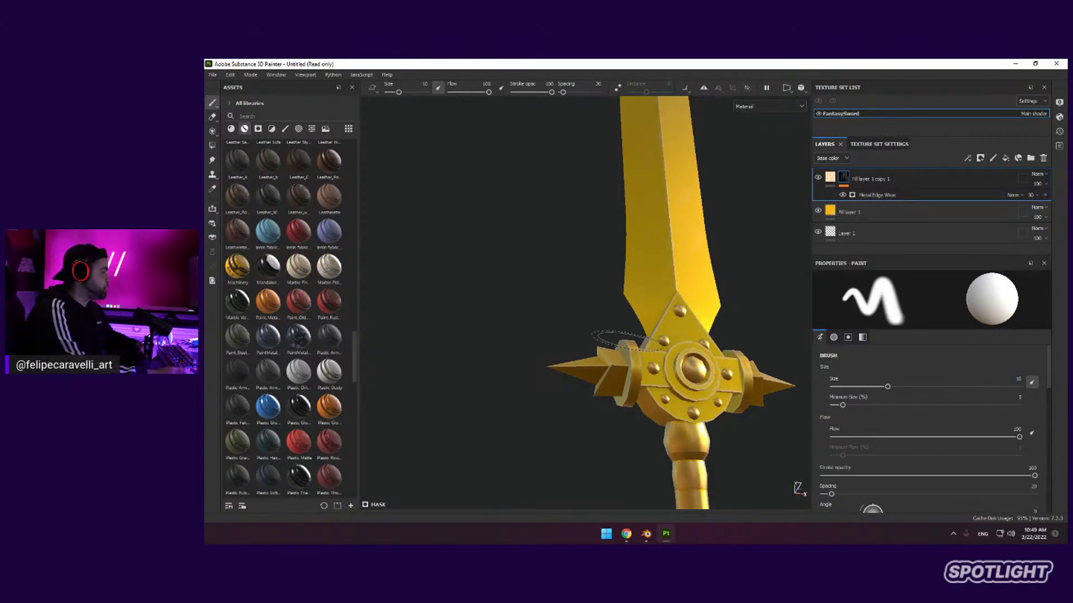
{"action": "left_click_drag", "start_coordinate": [705, 344], "coordinate": [748, 335], "text": "alt"}
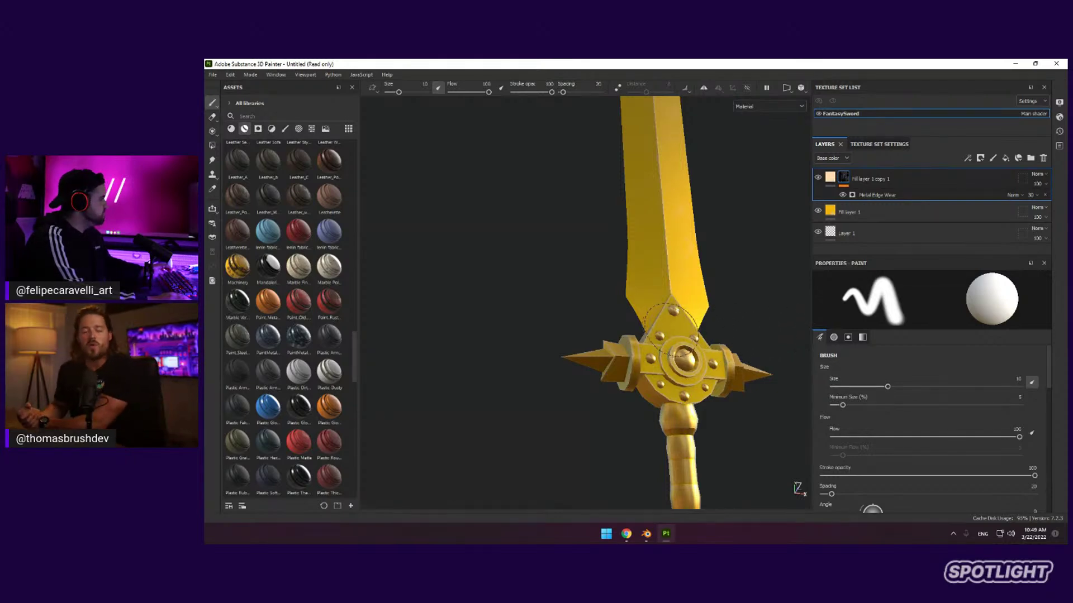
{"action": "left_click_drag", "start_coordinate": [717, 325], "coordinate": [650, 330], "text": "alt"}
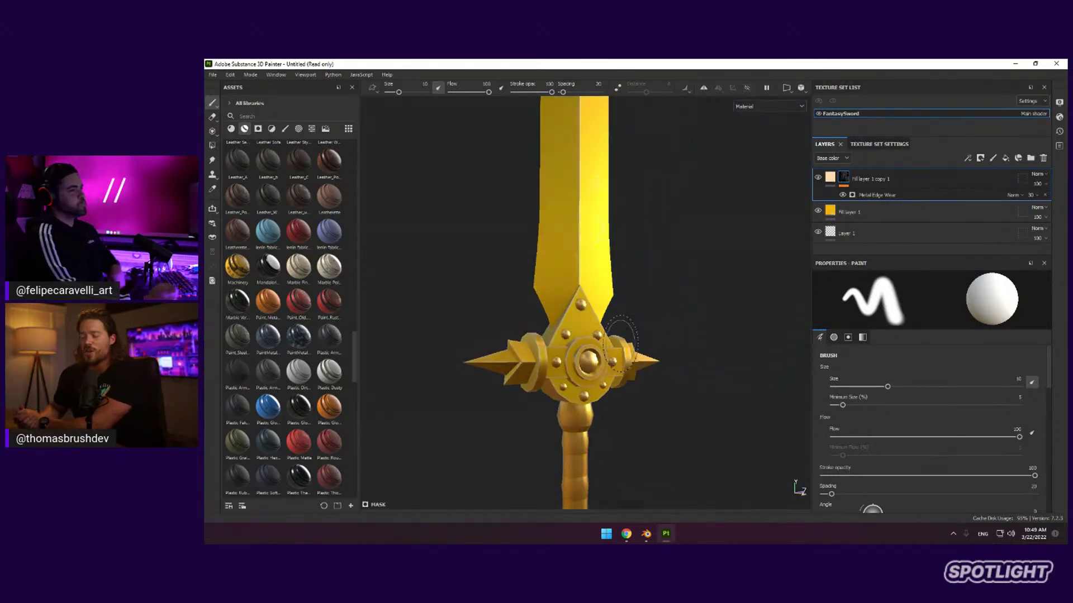
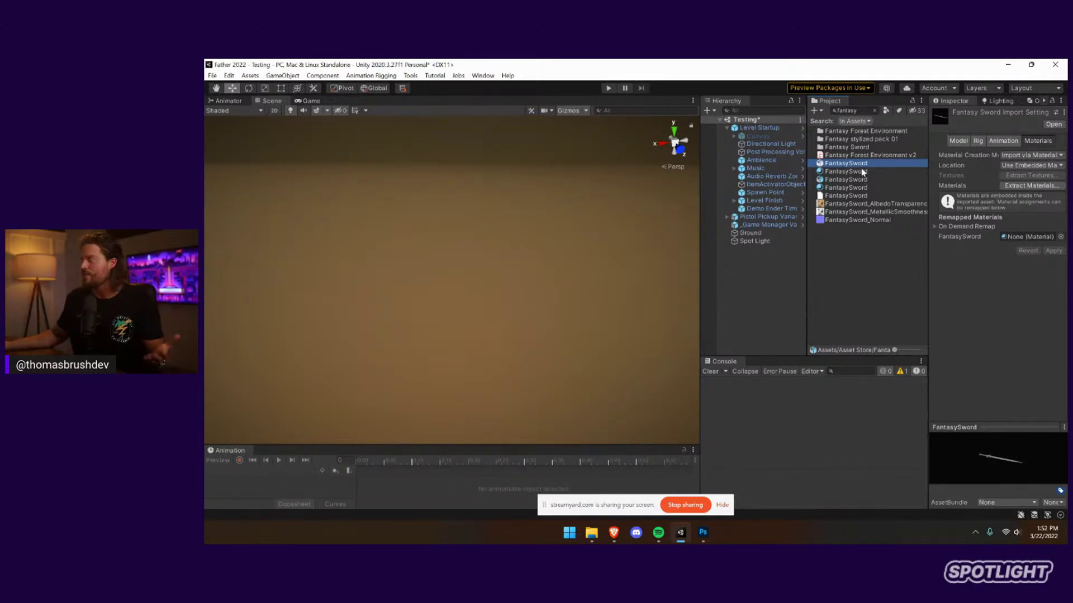
{"action": "left_click", "coordinate": [866, 188]}
{"action": "left_click", "coordinate": [860, 180]}
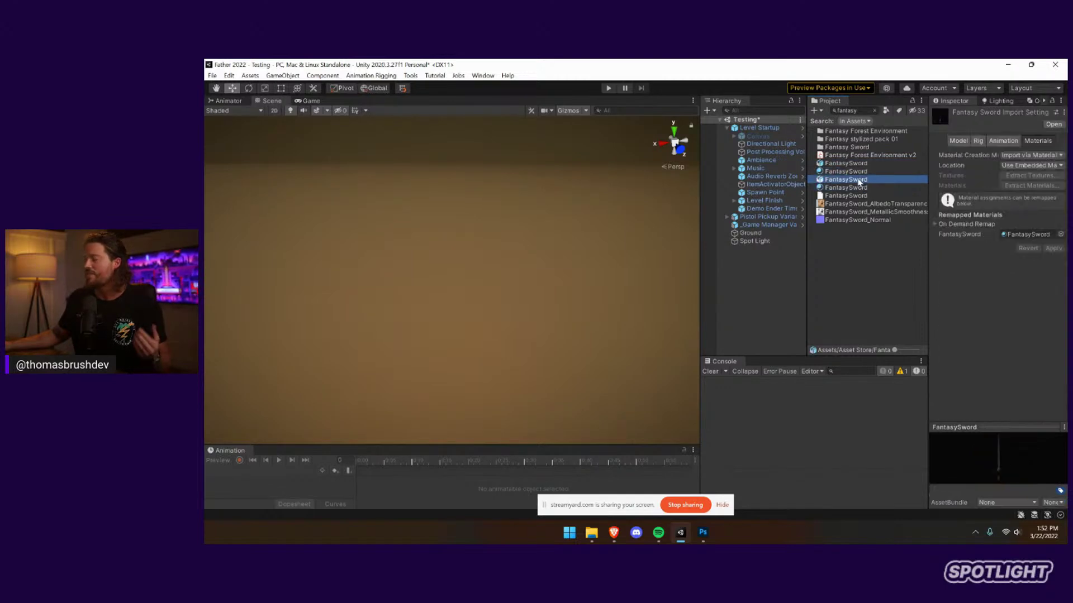
{"action": "left_click_drag", "start_coordinate": [859, 180], "coordinate": [742, 255]}
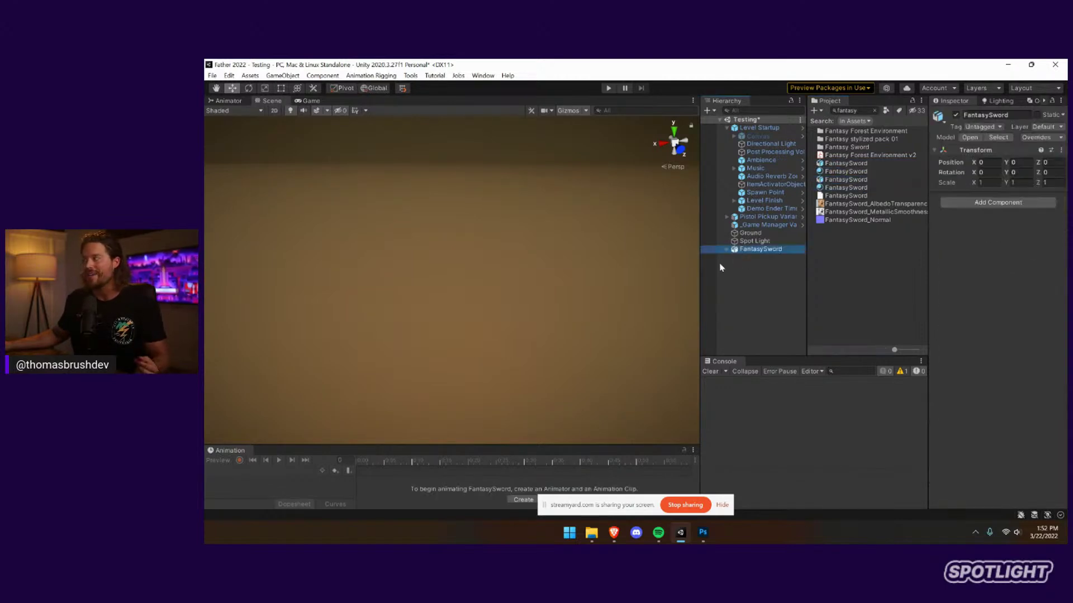
{"action": "key", "text": "f"}
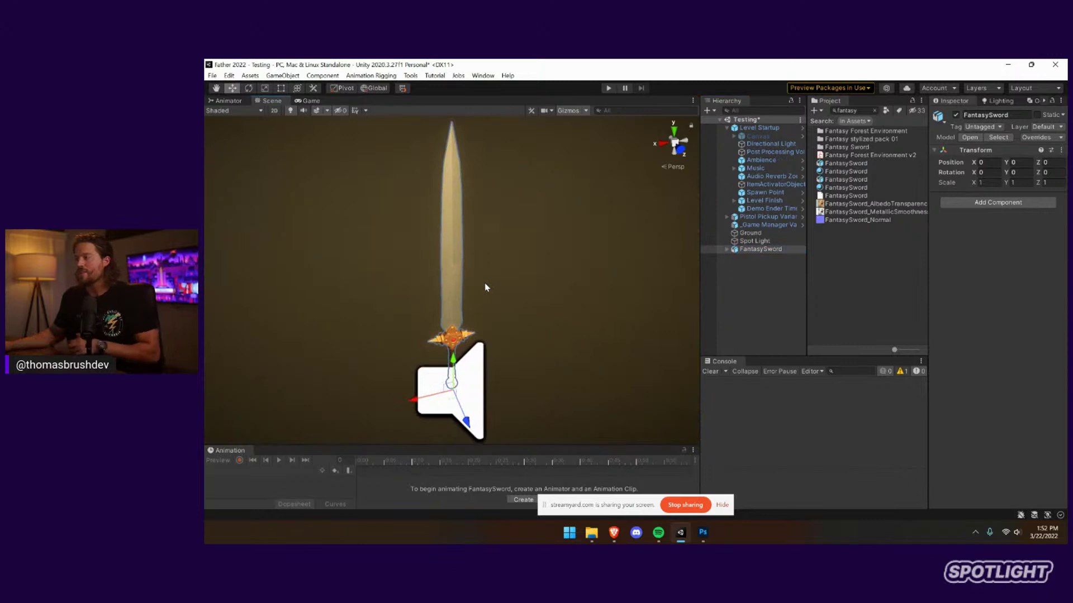
{"action": "left_click", "coordinate": [571, 111]}
{"action": "middle_click_drag", "start_coordinate": [508, 237], "coordinate": [515, 326]}
{"action": "scroll", "coordinate": [507, 327], "scroll_direction": "down", "scroll_amount": 10}
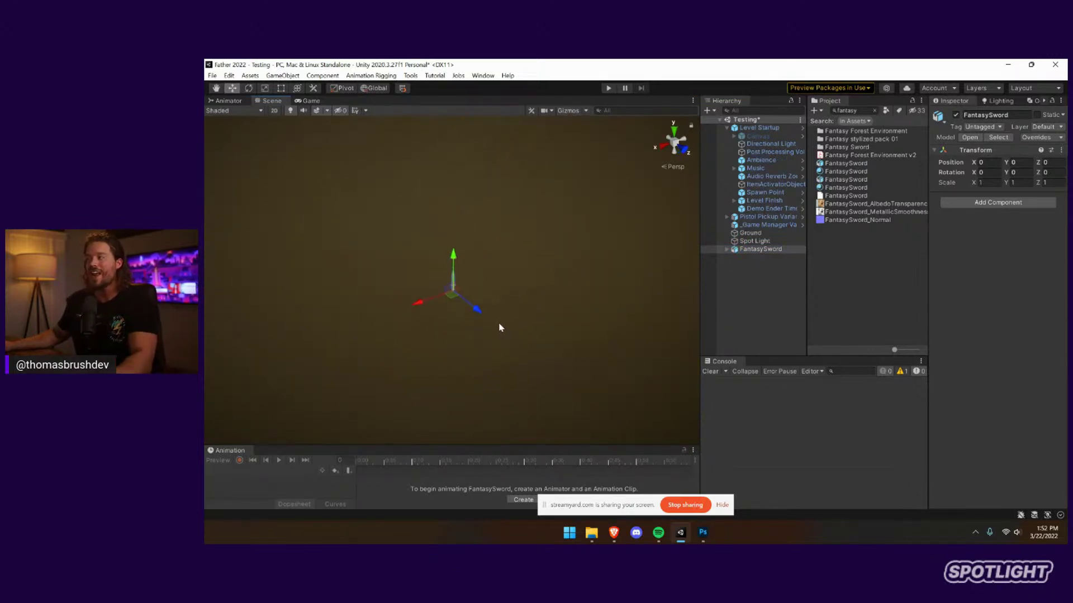
{"action": "scroll", "coordinate": [495, 320], "scroll_direction": "up", "scroll_amount": 4}
{"action": "scroll", "coordinate": [619, 286], "scroll_direction": "up", "scroll_amount": 3}
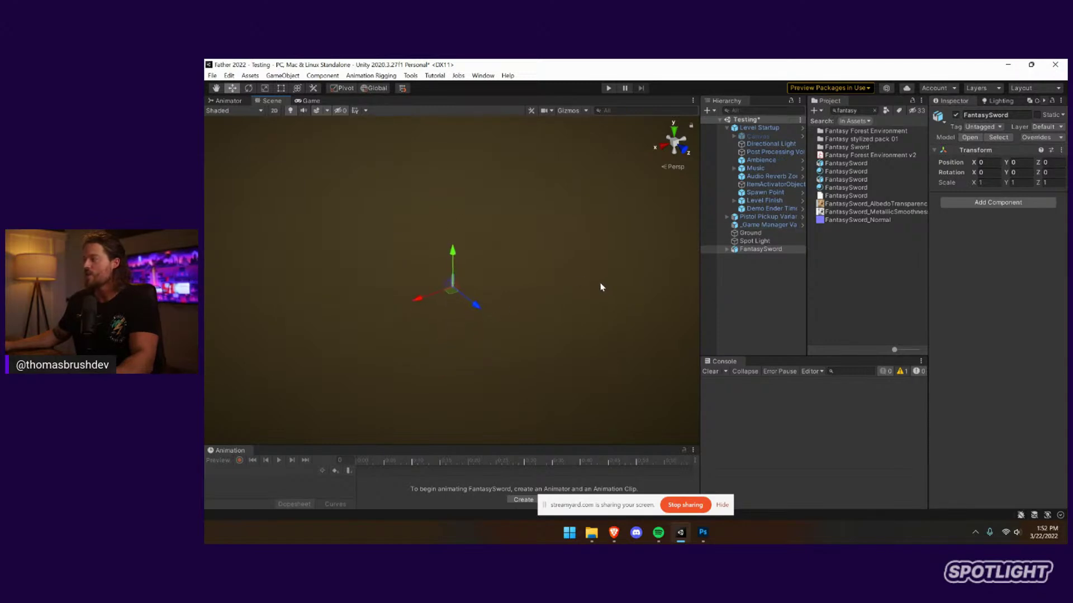
{"action": "right_click", "coordinate": [761, 249]}
{"action": "left_click", "coordinate": [800, 223]}
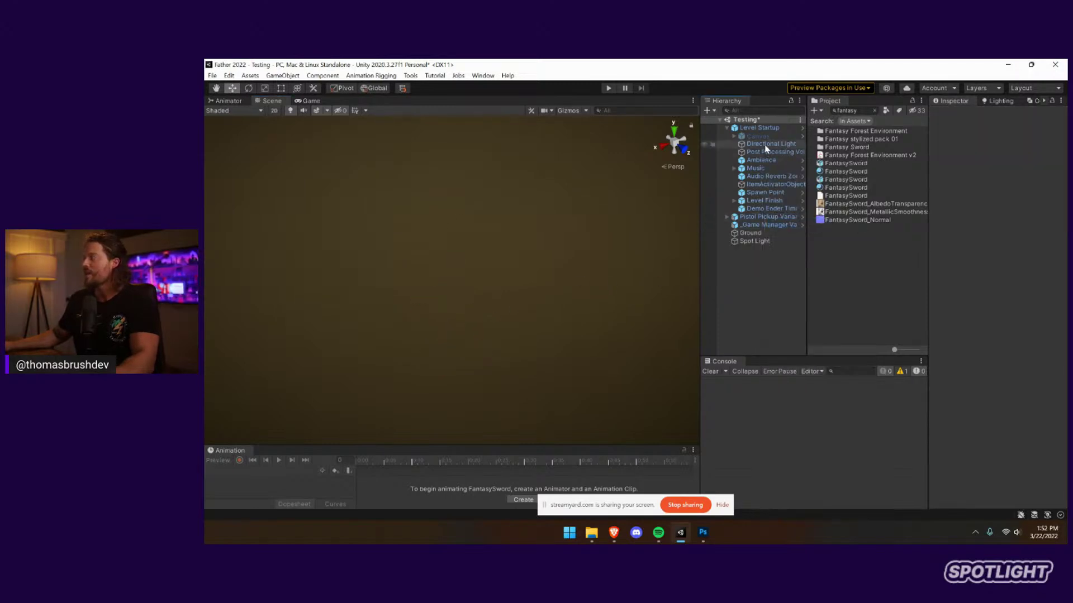
In Unity, place the FantasySword model that has its material assigned on the ground near the pistol pickup
{"action": "left_click", "coordinate": [750, 233]}
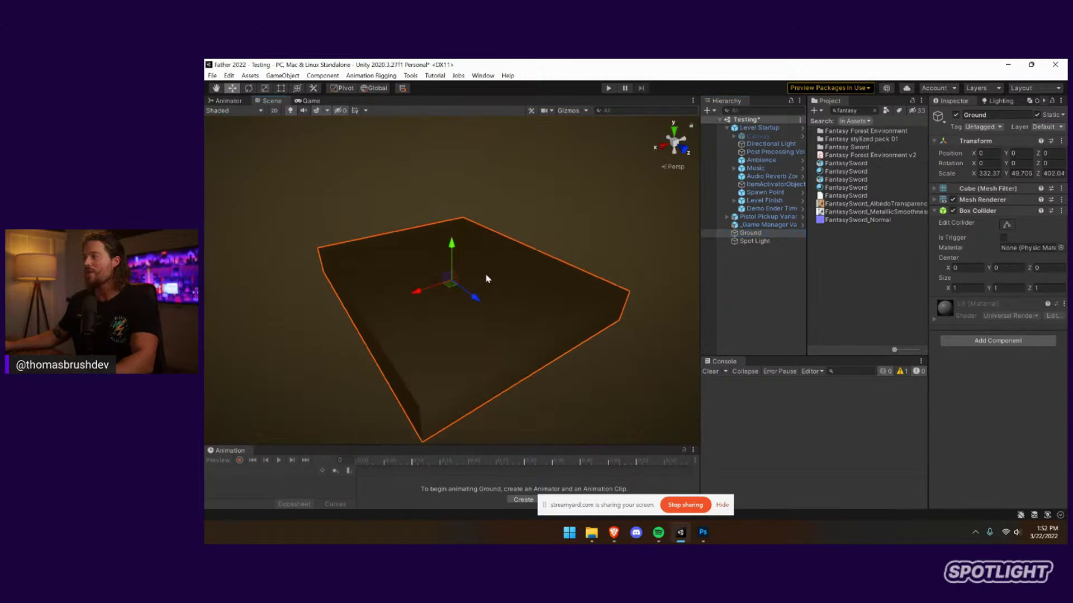
{"action": "scroll", "coordinate": [481, 271], "scroll_direction": "up", "scroll_amount": 6}
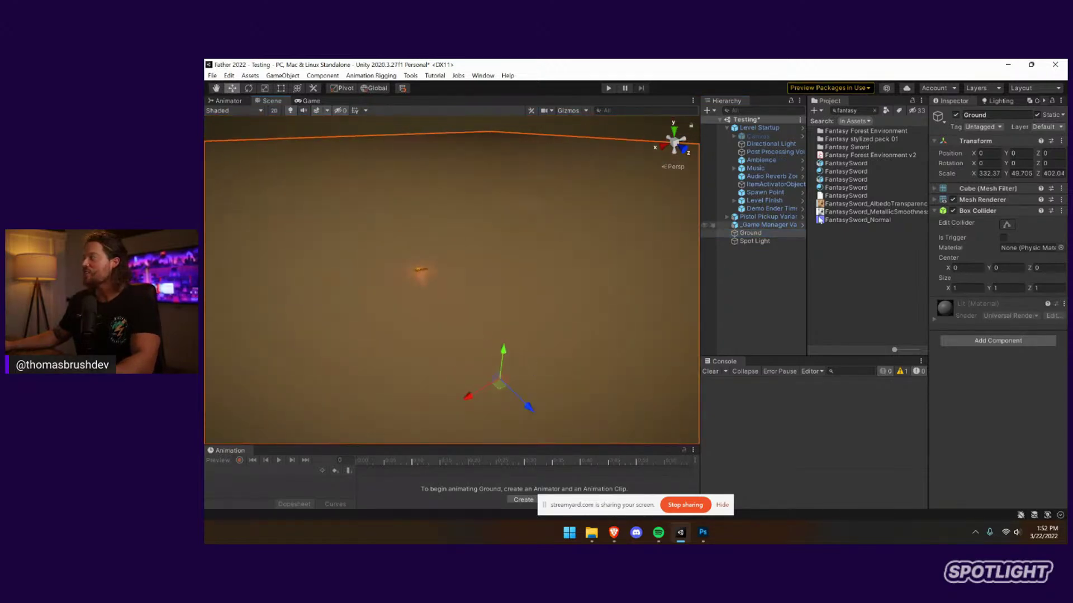
{"action": "left_click", "coordinate": [847, 180]}
{"action": "left_click_drag", "start_coordinate": [848, 182], "coordinate": [433, 283]}
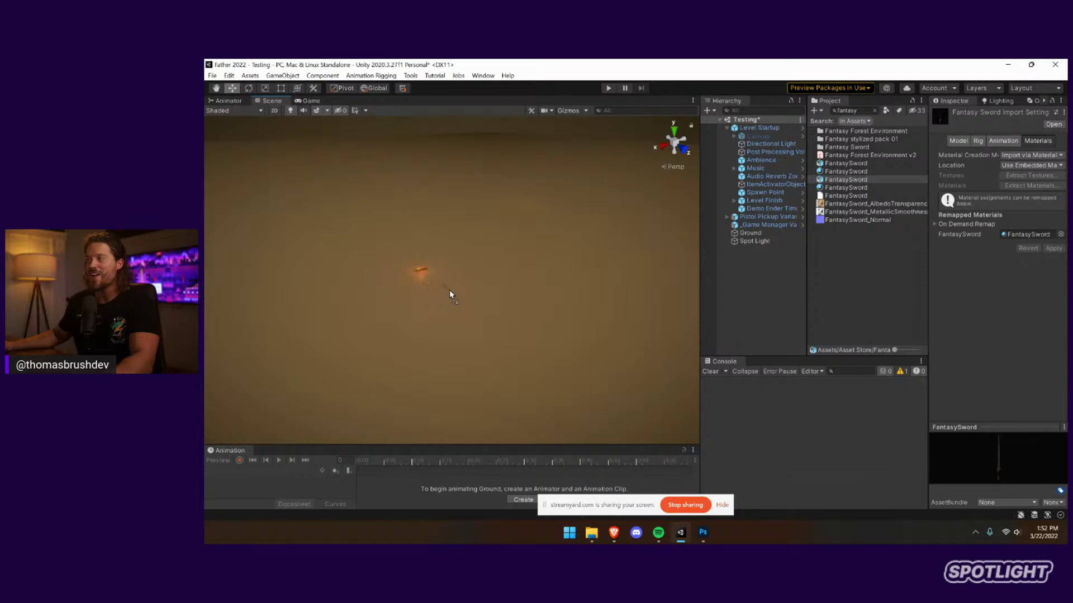
{"action": "left_click_drag", "start_coordinate": [440, 287], "coordinate": [438, 289]}
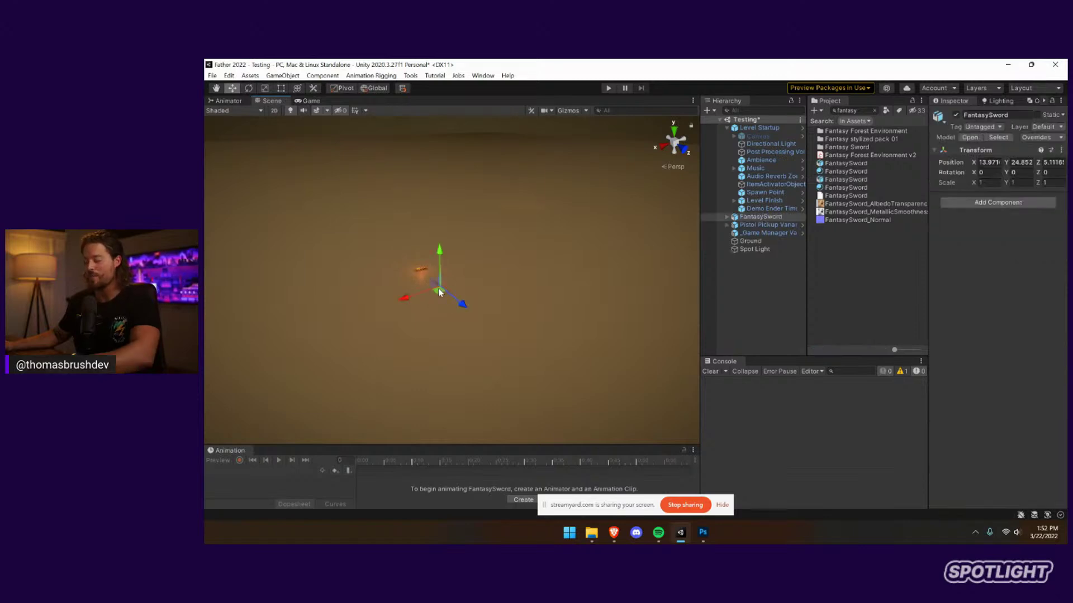
{"action": "key", "text": "f"}
{"action": "right_click_drag", "start_coordinate": [443, 291], "coordinate": [495, 270]}
{"action": "middle_click_drag", "start_coordinate": [495, 271], "coordinate": [561, 236]}
Raise the pistol pickup to about Y 25.1 and move it along Z to about 3.93, next to the sword
{"action": "left_click", "coordinate": [318, 272]}
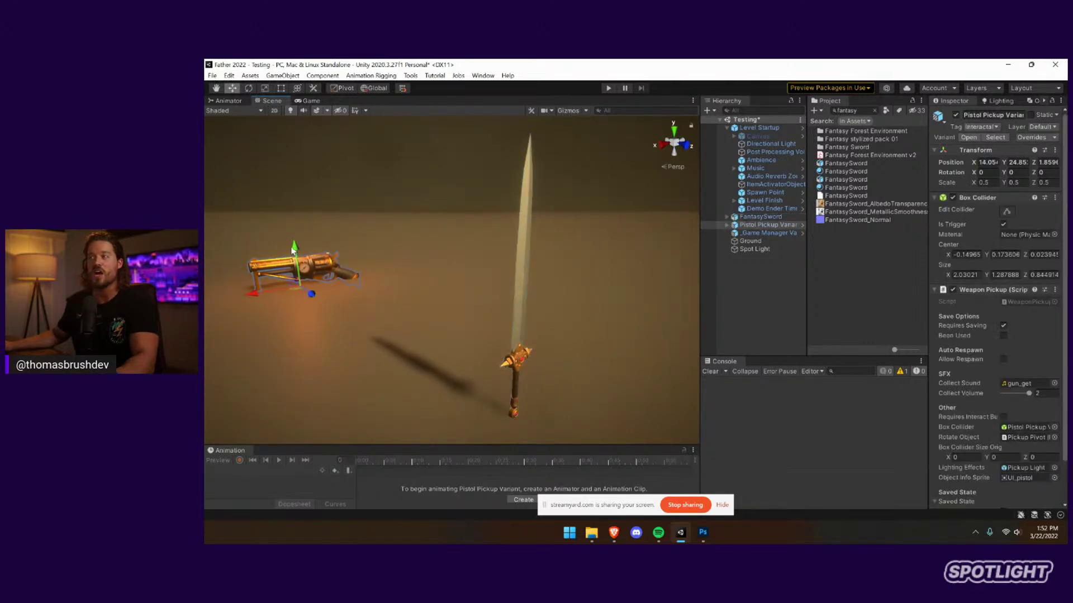
{"action": "left_click_drag", "start_coordinate": [294, 252], "coordinate": [292, 227]}
{"action": "left_click_drag", "start_coordinate": [308, 275], "coordinate": [386, 332]}
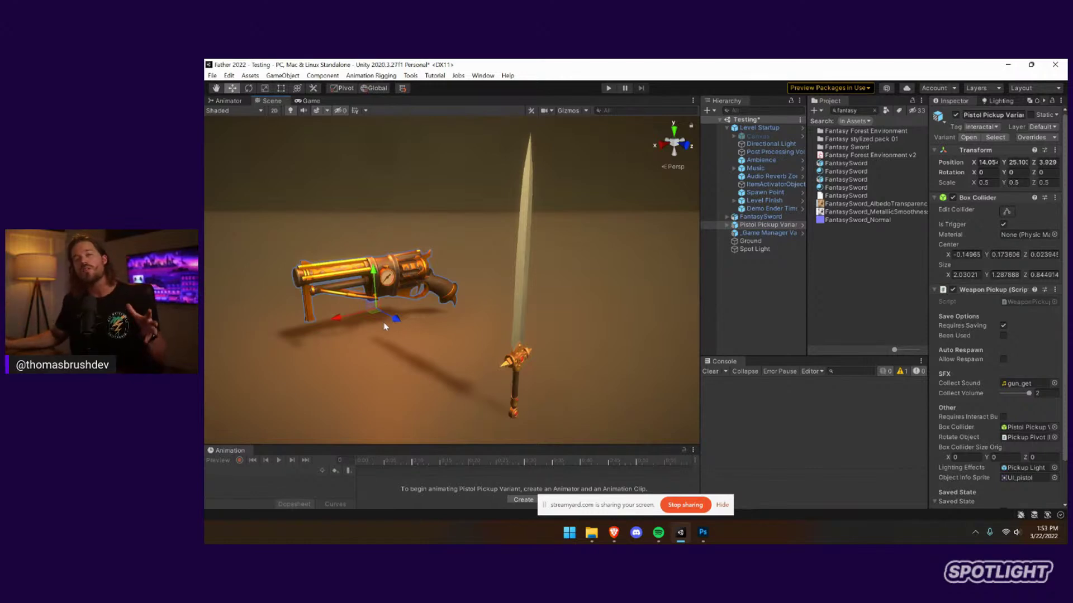
Switch the scene view's skybox, fog and other effects off and back on to compare the look of both weapons
{"action": "middle_click_drag", "start_coordinate": [532, 311], "coordinate": [468, 307]}
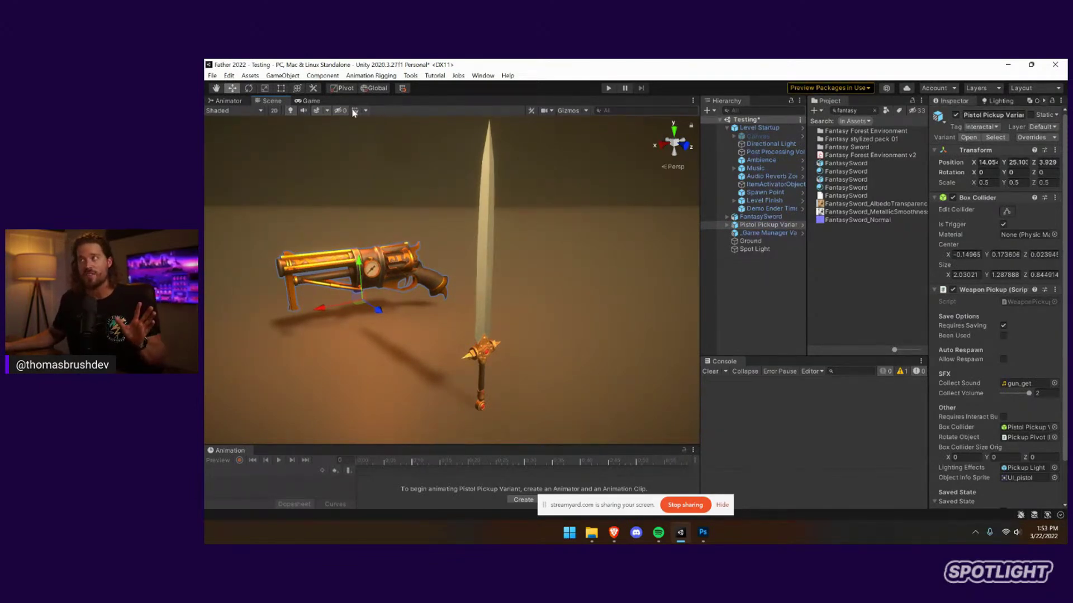
{"action": "left_click", "coordinate": [317, 112]}
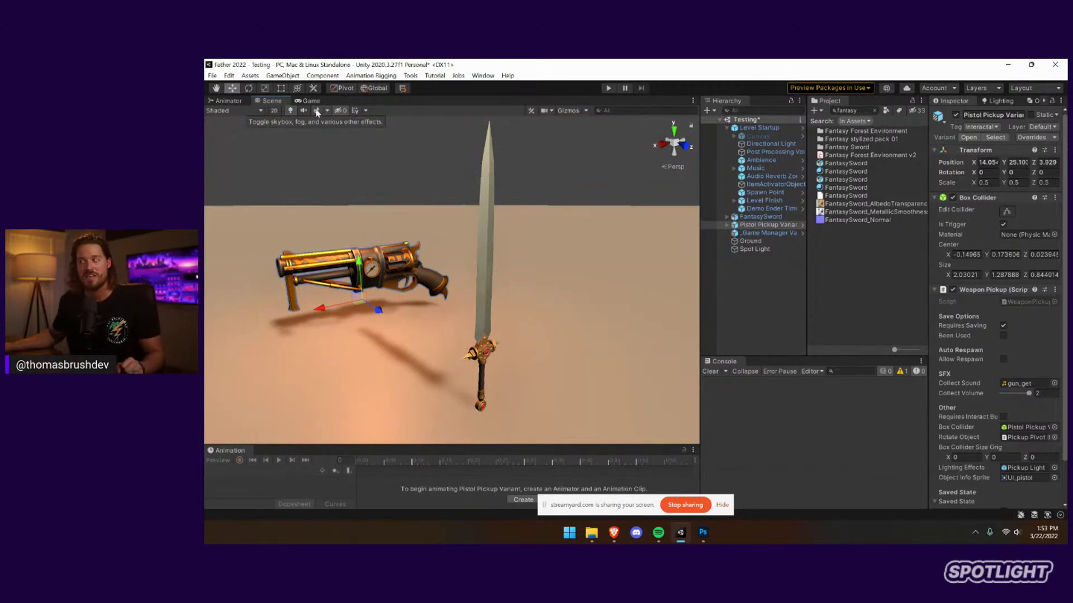
{"action": "left_click", "coordinate": [318, 112]}
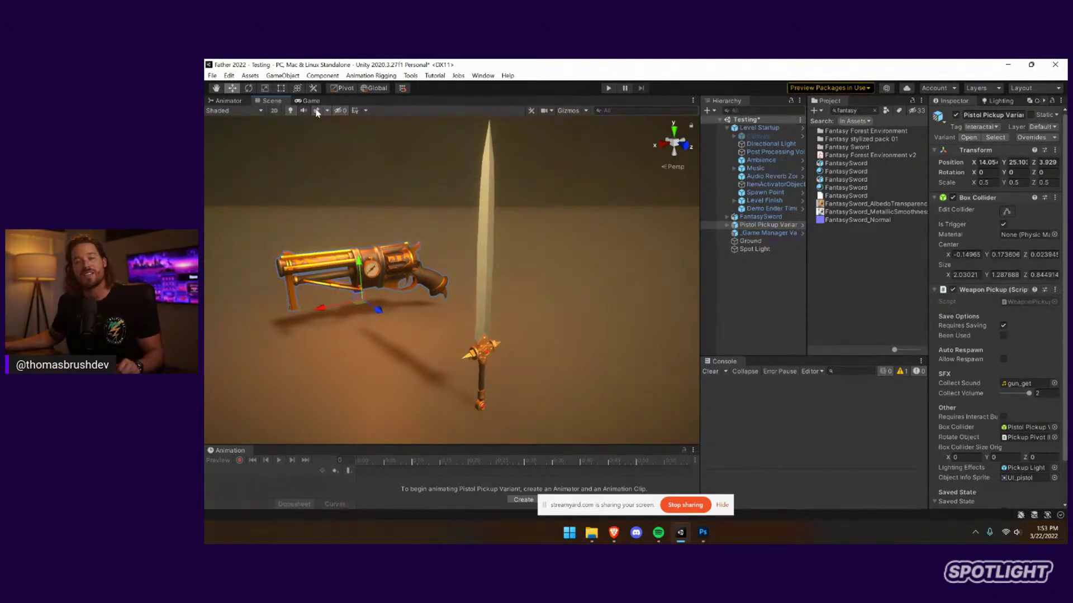
{"action": "right_click_drag", "start_coordinate": [627, 298], "coordinate": [612, 294]}
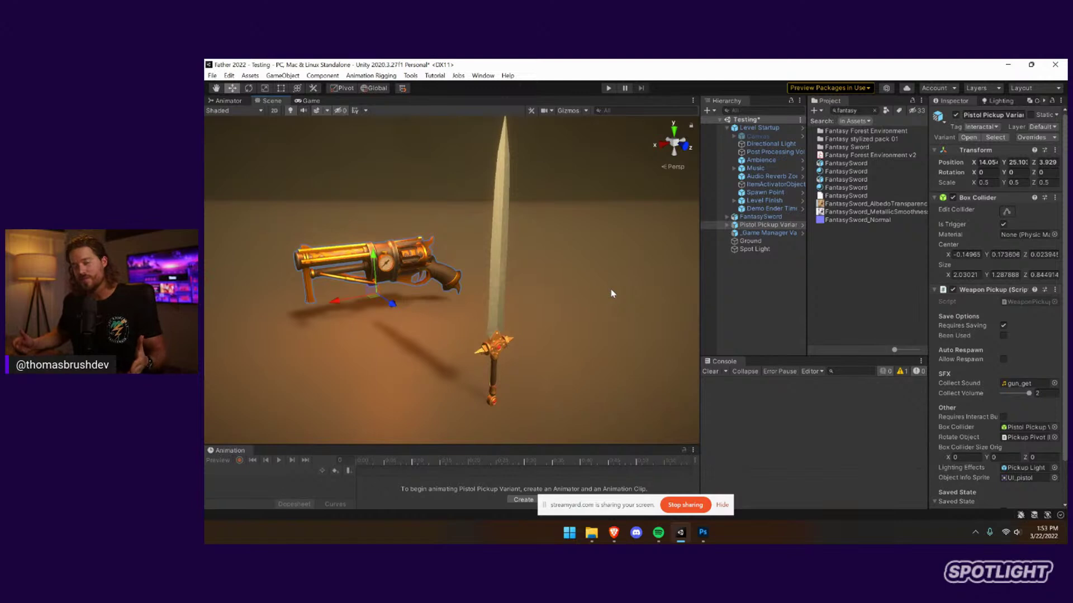
{"action": "middle_click_drag", "start_coordinate": [573, 273], "coordinate": [522, 294]}
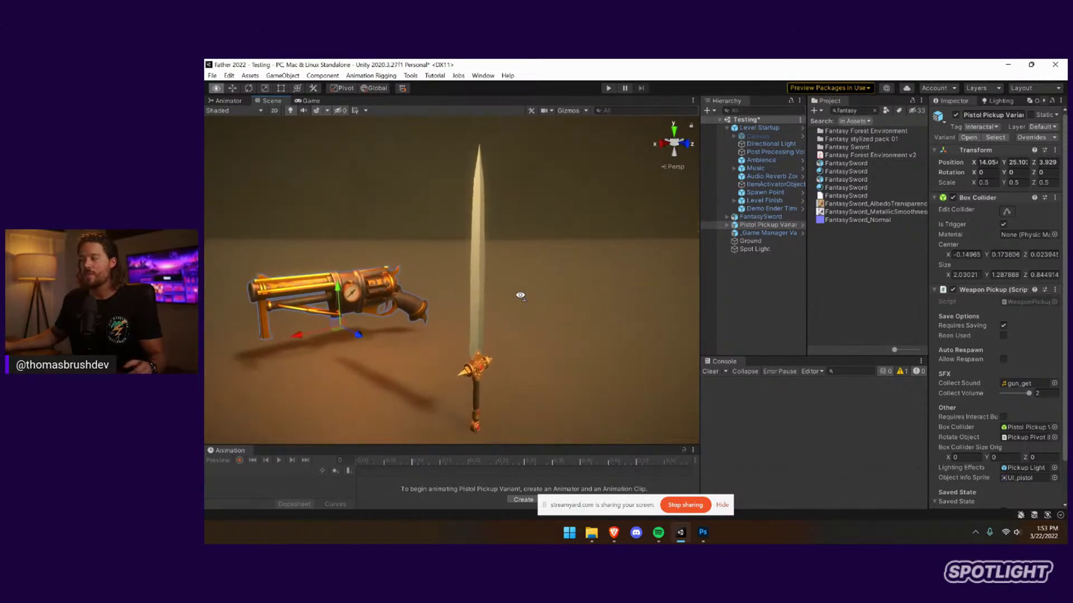
Scale the FantasySword uniformly to about 3.41
{"action": "left_click", "coordinate": [484, 305]}
{"action": "scroll", "coordinate": [483, 307], "scroll_direction": "down", "scroll_amount": 5}
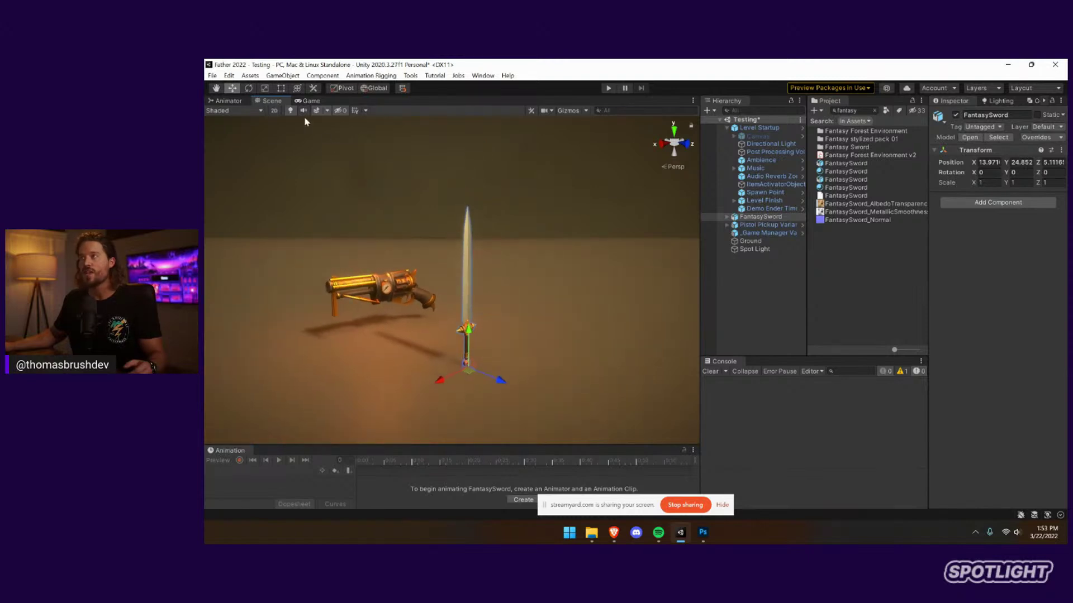
{"action": "left_click", "coordinate": [265, 89]}
{"action": "left_click_drag", "start_coordinate": [469, 369], "coordinate": [514, 302]}
{"action": "scroll", "coordinate": [515, 302], "scroll_direction": "down", "scroll_amount": 2}
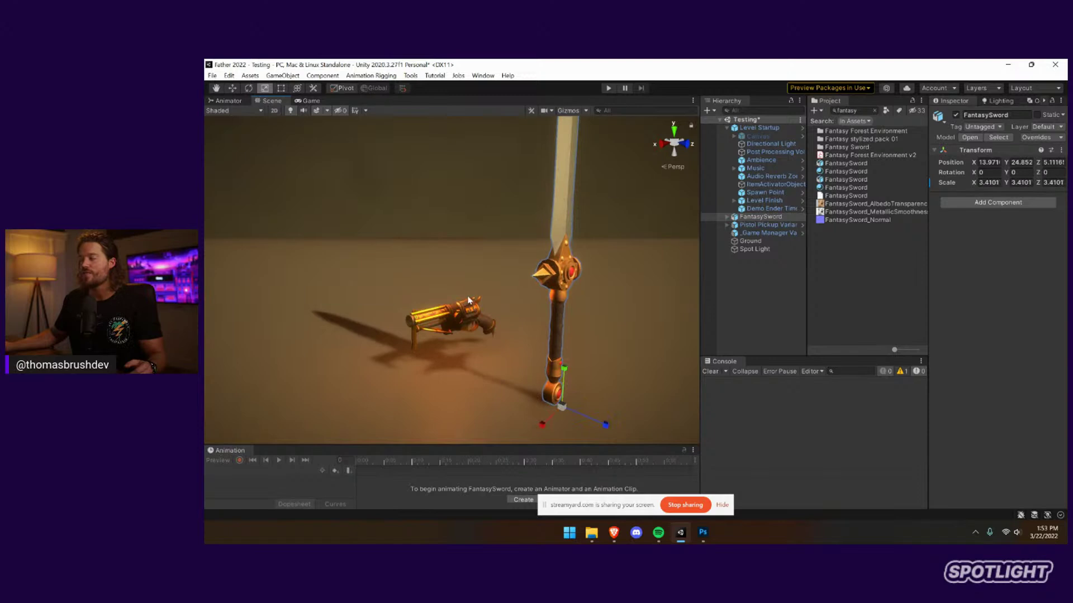
Move the enlarged sword farther from the pistol, turn its guard to face the view, and clear the selection
{"action": "left_click", "coordinate": [517, 312]}
{"action": "scroll", "coordinate": [518, 312], "scroll_direction": "up", "scroll_amount": 4}
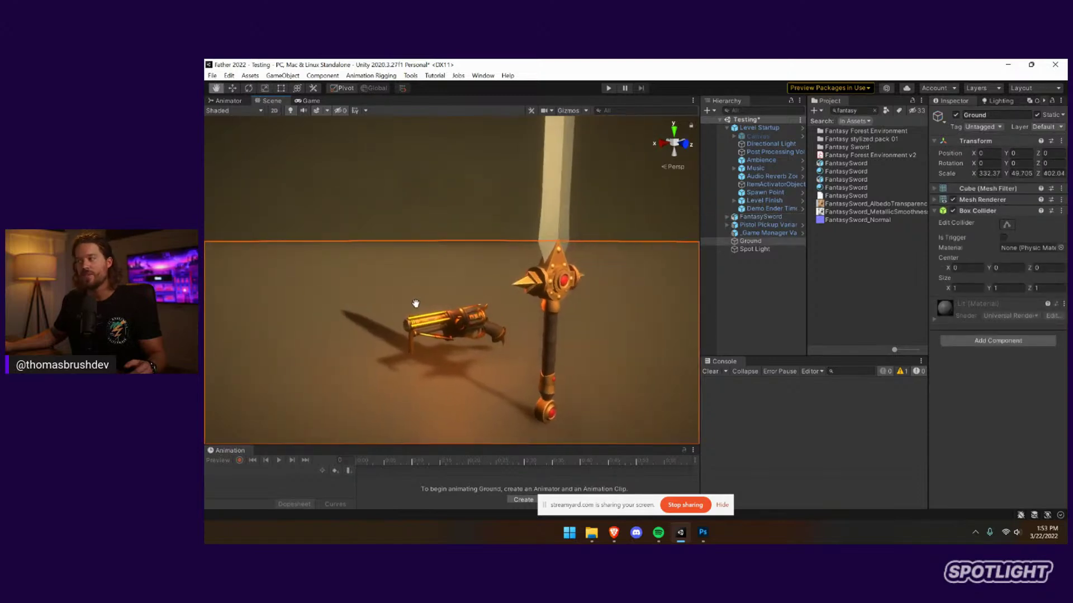
{"action": "left_click", "coordinate": [231, 88]}
{"action": "left_click", "coordinate": [539, 415]}
{"action": "left_click_drag", "start_coordinate": [518, 444], "coordinate": [564, 409]}
{"action": "left_click", "coordinate": [249, 89]}
{"action": "left_click", "coordinate": [517, 216]}
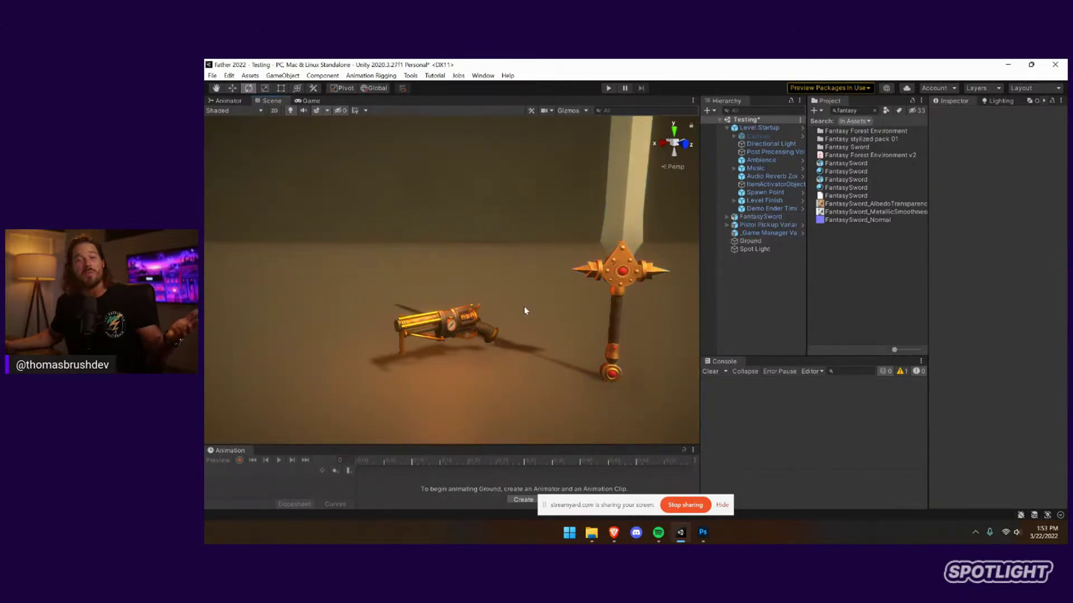
{"action": "scroll", "coordinate": [526, 306], "scroll_direction": "down", "scroll_amount": 5}
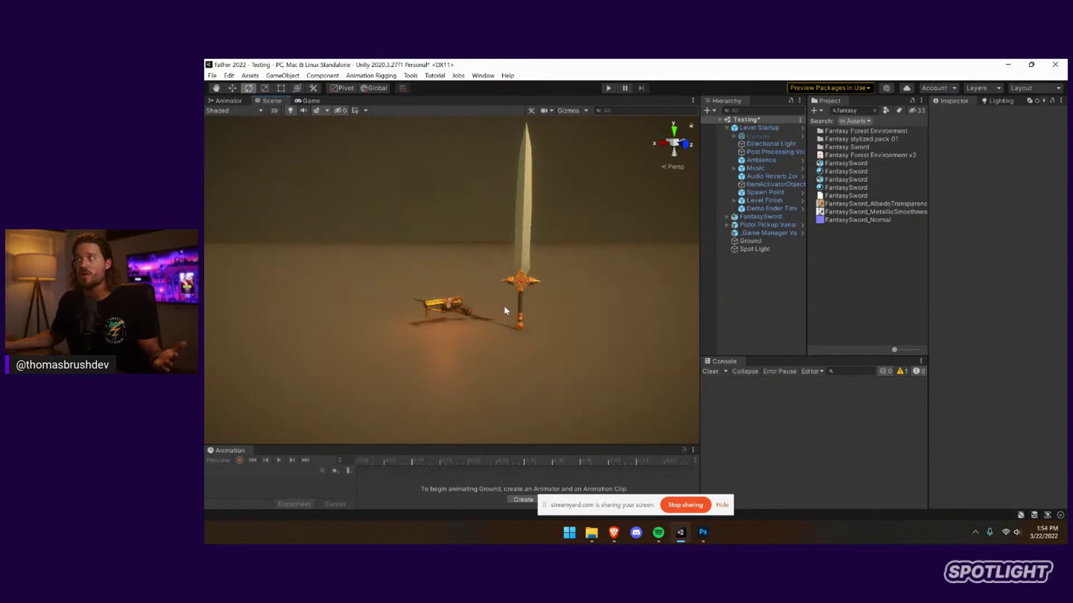
{"action": "left_click", "coordinate": [483, 76]}
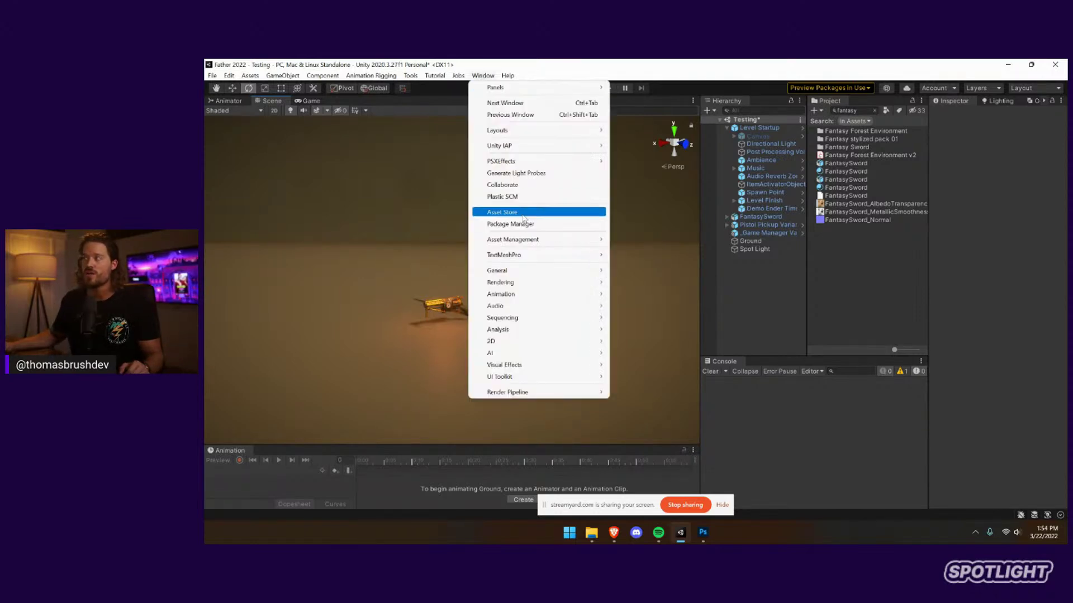
{"action": "left_click", "coordinate": [742, 309]}
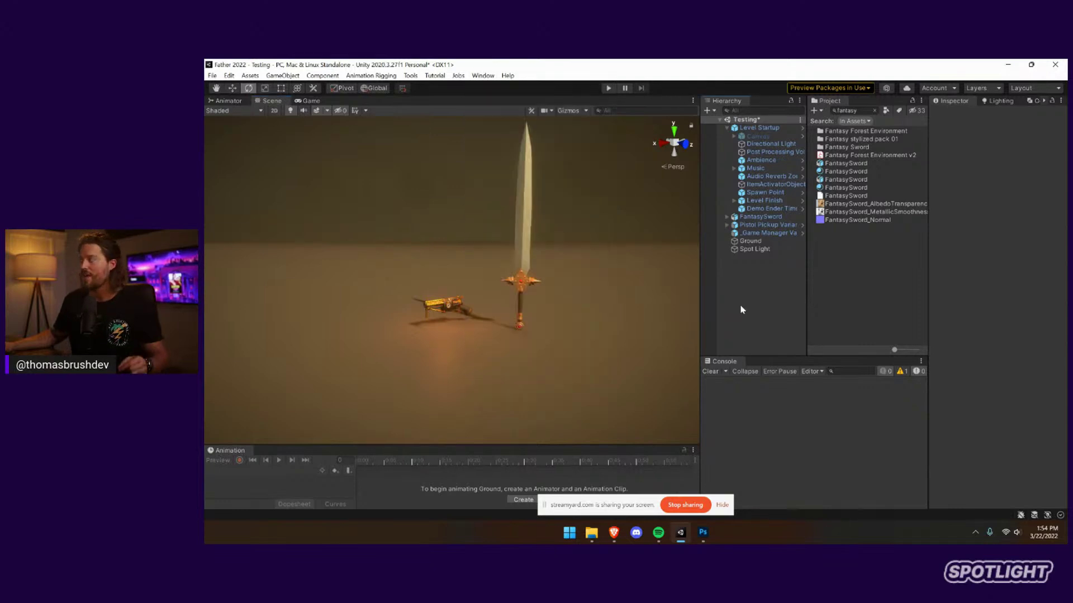
Search the project assets for "birch" and place the birch_1 tree on the ground beside the pistol
{"action": "double_click", "coordinate": [853, 110]}
{"action": "type", "text": "birch"}
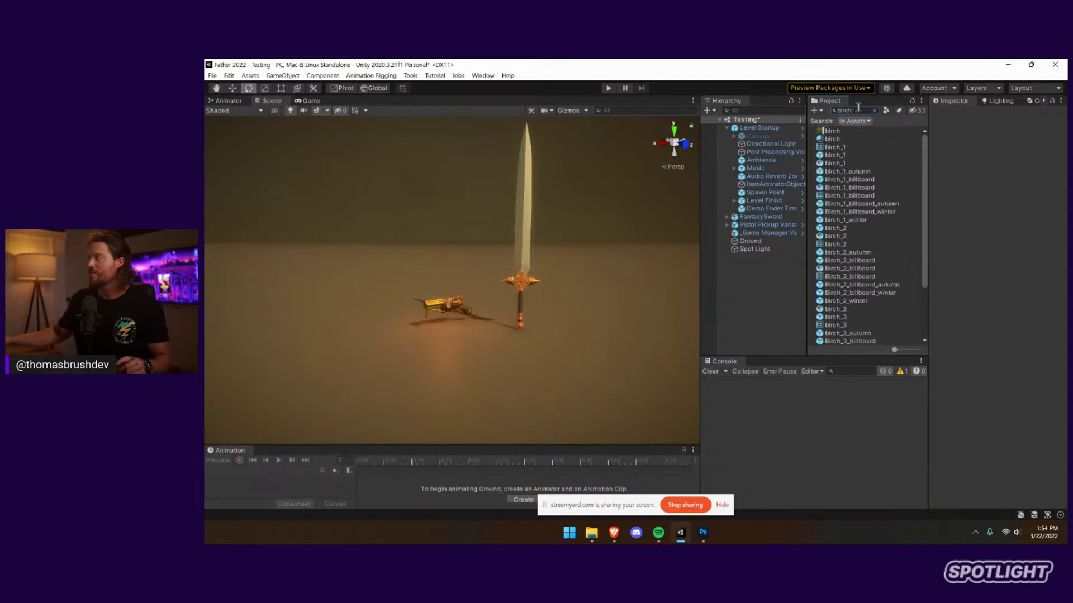
{"action": "left_click", "coordinate": [842, 157]}
{"action": "left_click_drag", "start_coordinate": [841, 160], "coordinate": [399, 270]}
Scale the birch_1 tree uniformly to about 1.78 and move it along Z to about 0.26, away from the weapons
{"action": "scroll", "coordinate": [363, 290], "scroll_direction": "down", "scroll_amount": 2}
{"action": "left_click", "coordinate": [265, 88]}
{"action": "key", "text": "w"}
{"action": "left_click", "coordinate": [385, 324]}
{"action": "left_click", "coordinate": [382, 311]}
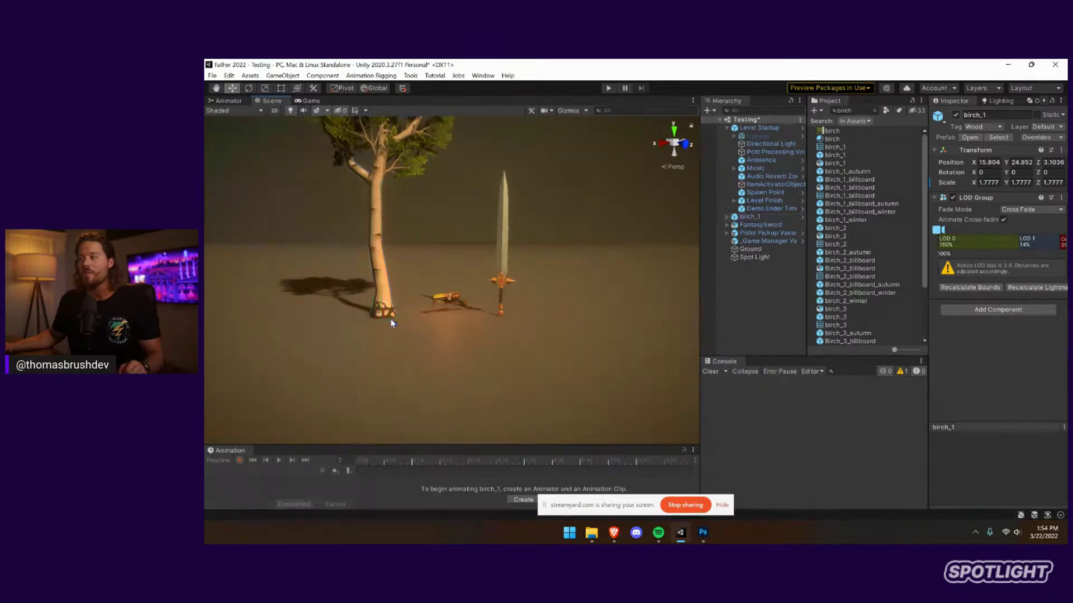
{"action": "left_click_drag", "start_coordinate": [427, 297], "coordinate": [505, 290], "text": "alt"}
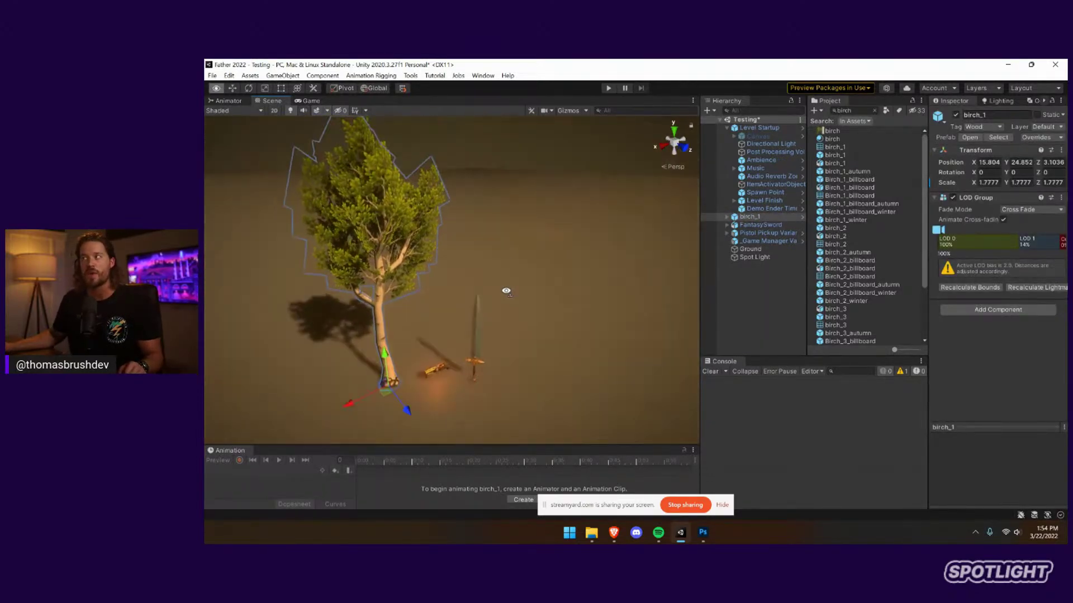
{"action": "left_click_drag", "start_coordinate": [399, 405], "coordinate": [377, 372]}
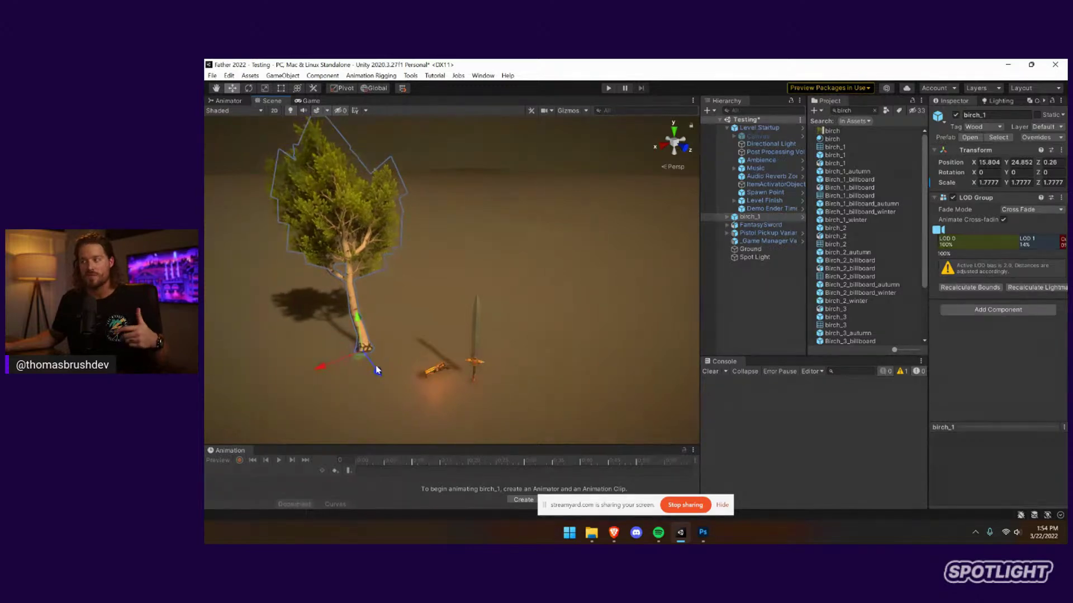
Clear the tree selection and widen the Scene view slightly to frame the birch, pistol and sword together
{"action": "left_click", "coordinate": [481, 344]}
{"action": "right_click_drag", "start_coordinate": [483, 344], "coordinate": [512, 319]}
{"action": "left_click", "coordinate": [440, 287]}
{"action": "middle_click_drag", "start_coordinate": [441, 286], "coordinate": [520, 227]}
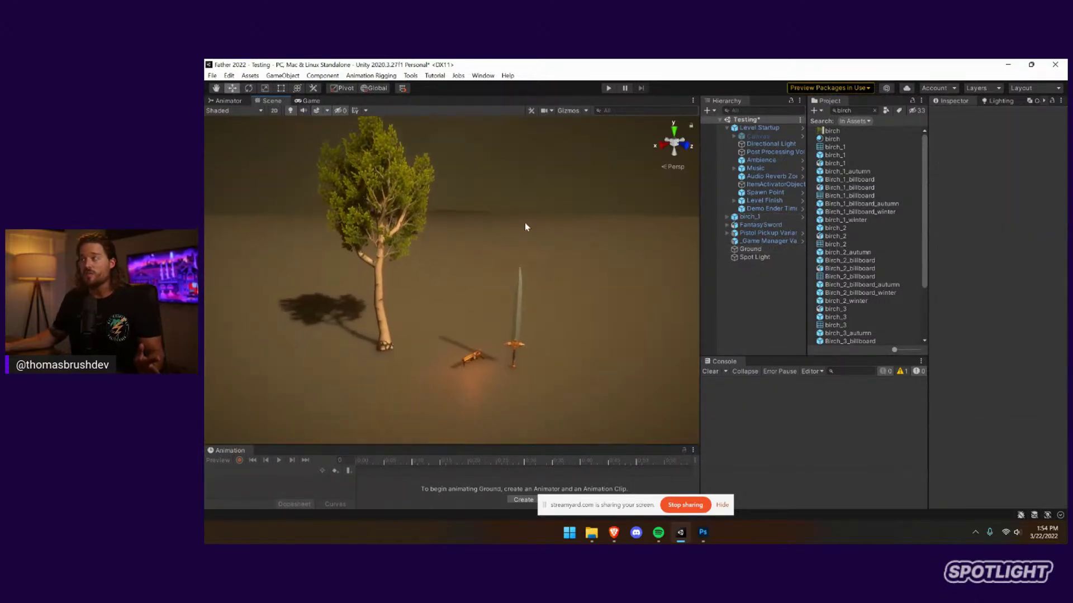
{"action": "scroll", "coordinate": [521, 259], "scroll_direction": "up", "scroll_amount": 3}
{"action": "left_click_drag", "start_coordinate": [701, 291], "coordinate": [864, 282]}
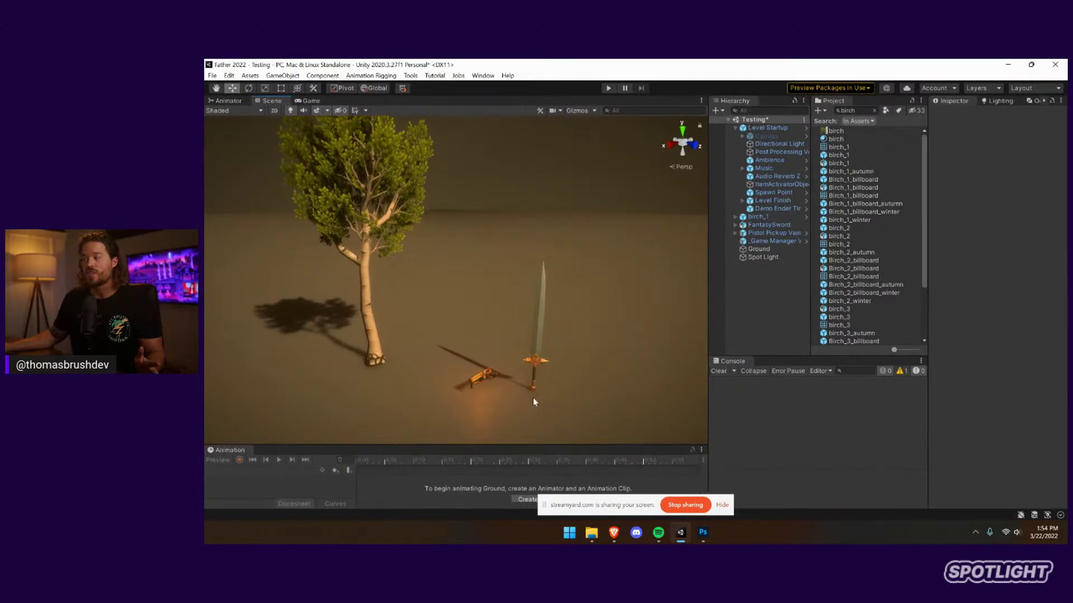
{"action": "right_click_drag", "start_coordinate": [505, 351], "coordinate": [507, 378]}
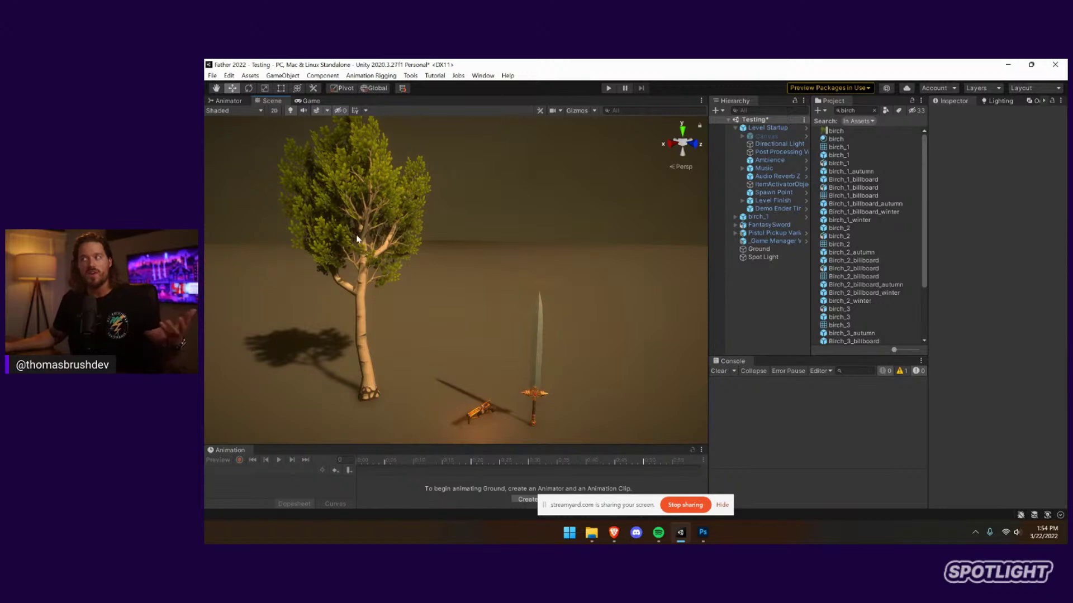
Select birch_1(Clone) inside the birch_1 tree and locate its Birch material's main texture in the project assets
{"action": "left_click", "coordinate": [362, 256]}
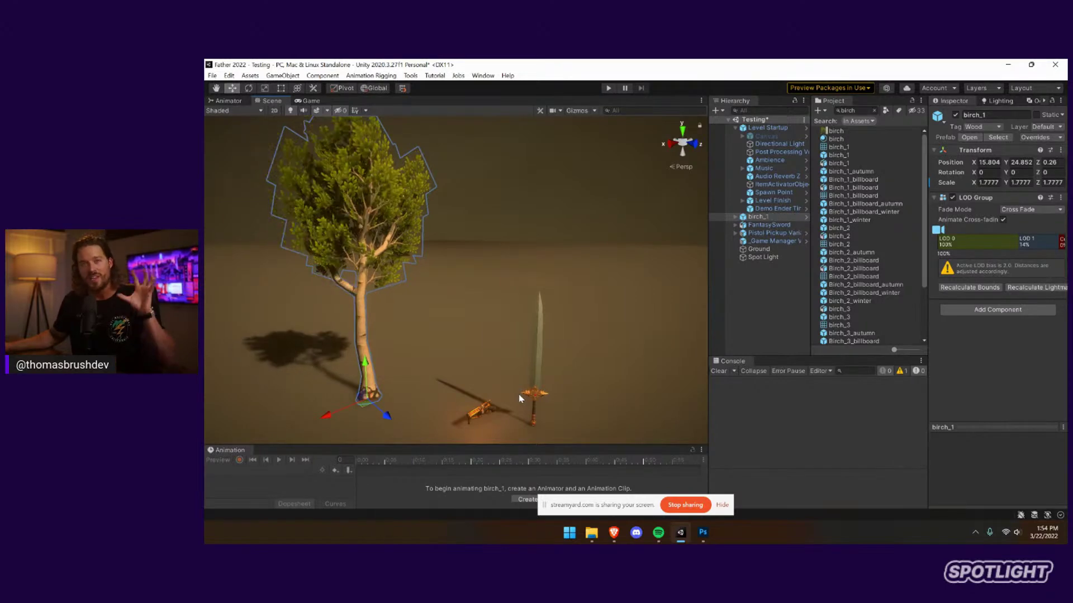
{"action": "left_click", "coordinate": [735, 217]}
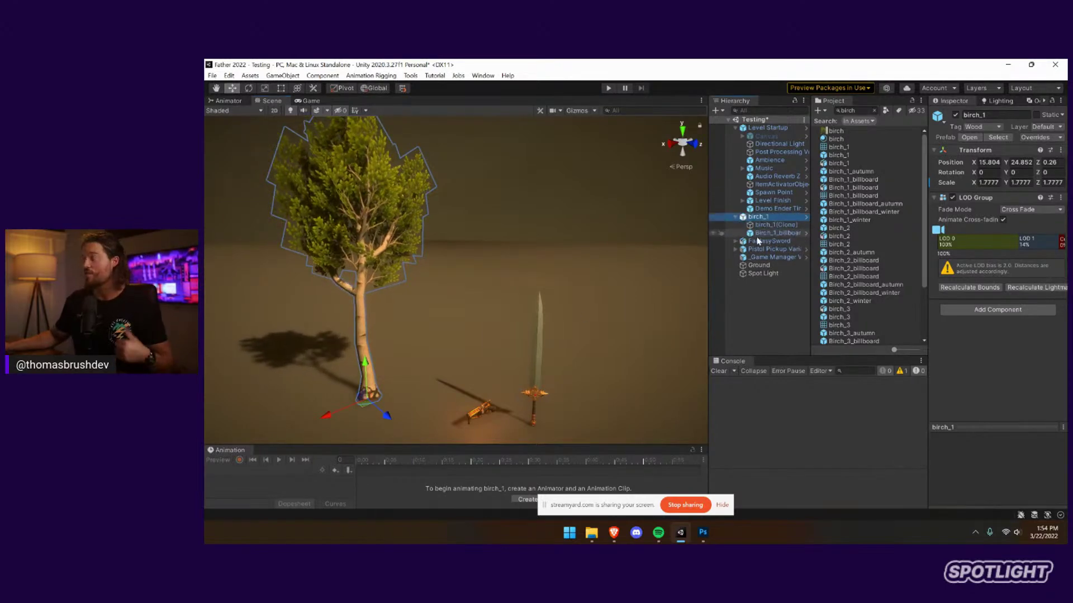
{"action": "left_click", "coordinate": [768, 224]}
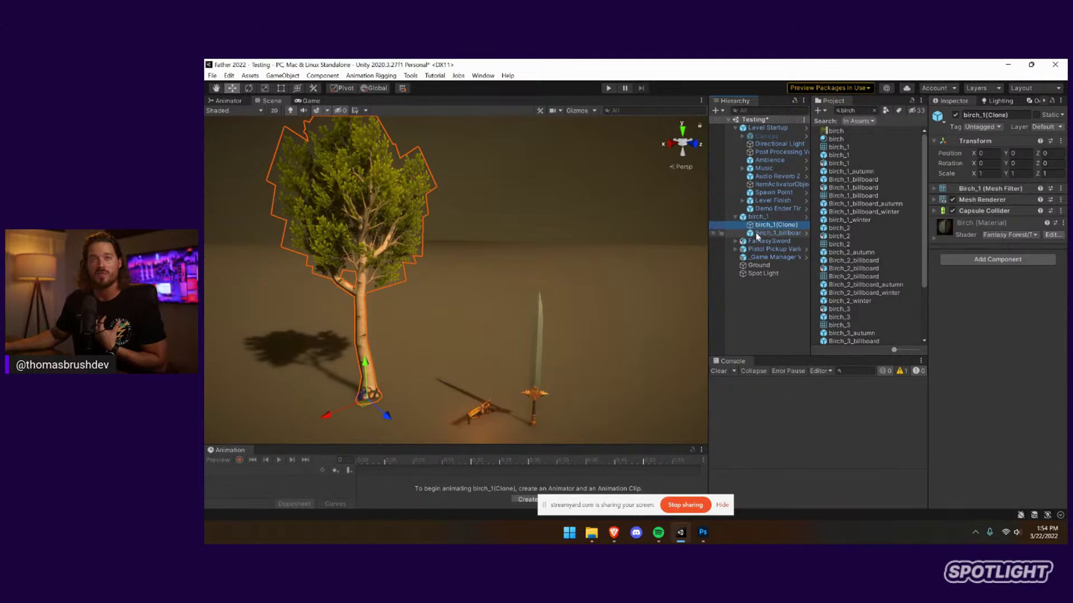
{"action": "left_click", "coordinate": [953, 237]}
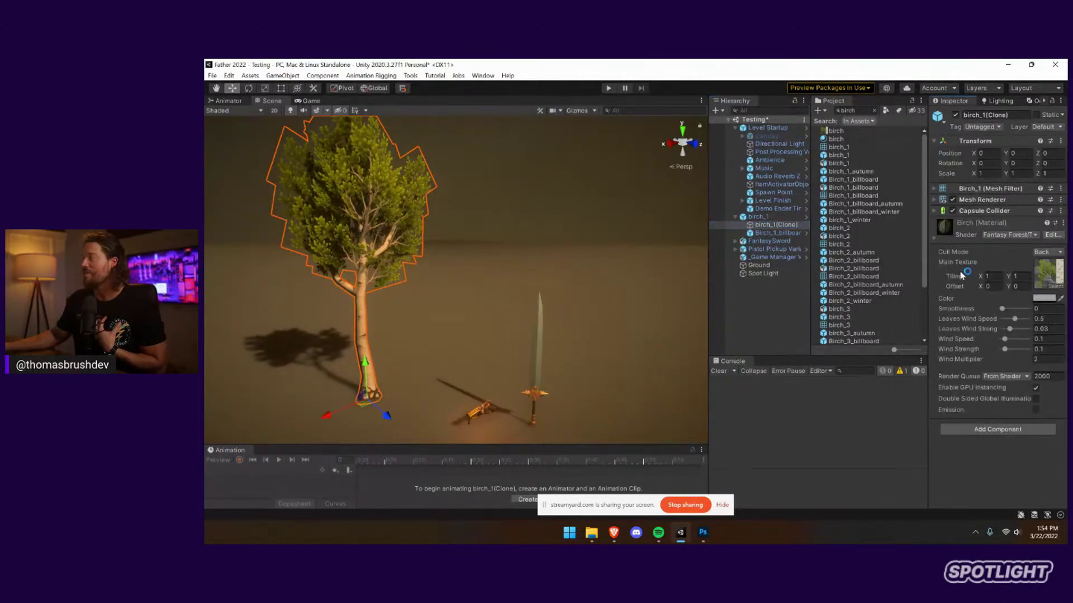
{"action": "left_click", "coordinate": [1049, 273]}
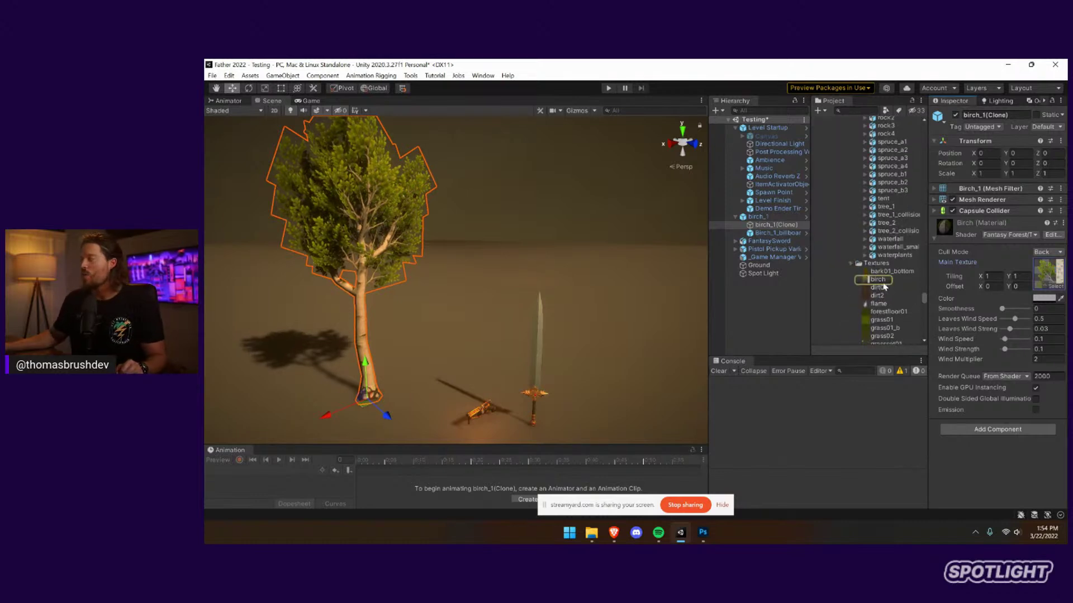
Reveal the birch texture's file in Explorer and open birch.tga in Photoshop
{"action": "left_click", "coordinate": [881, 282]}
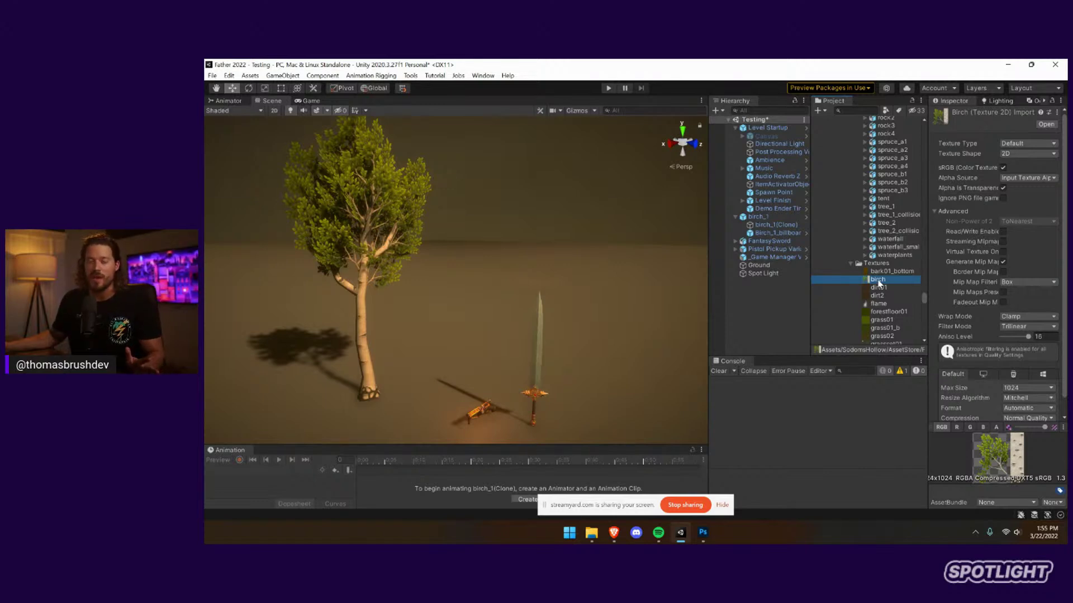
{"action": "right_click", "coordinate": [879, 282]}
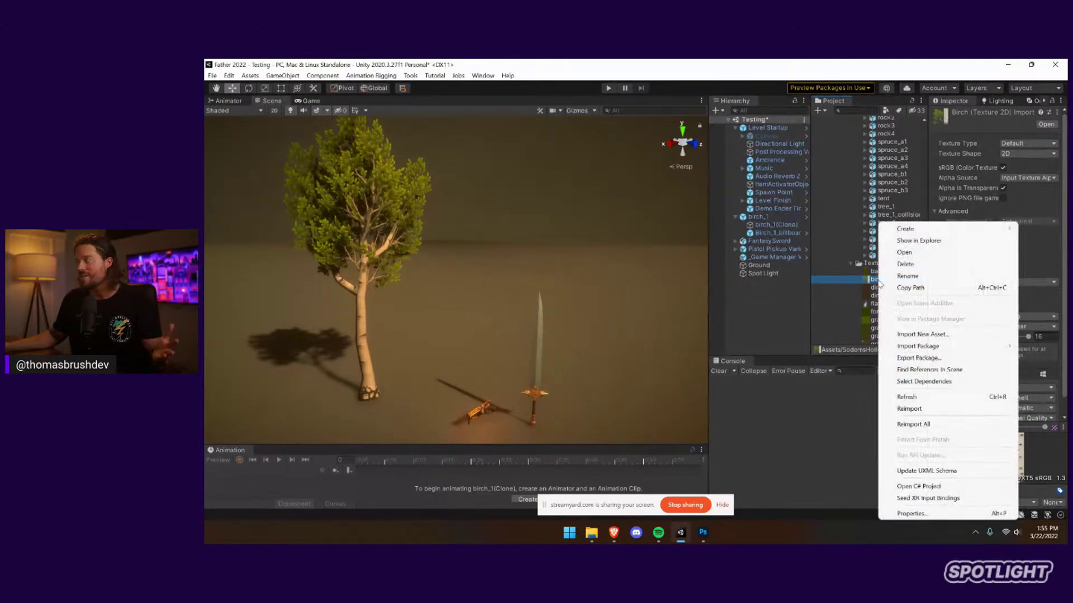
{"action": "left_click", "coordinate": [910, 241]}
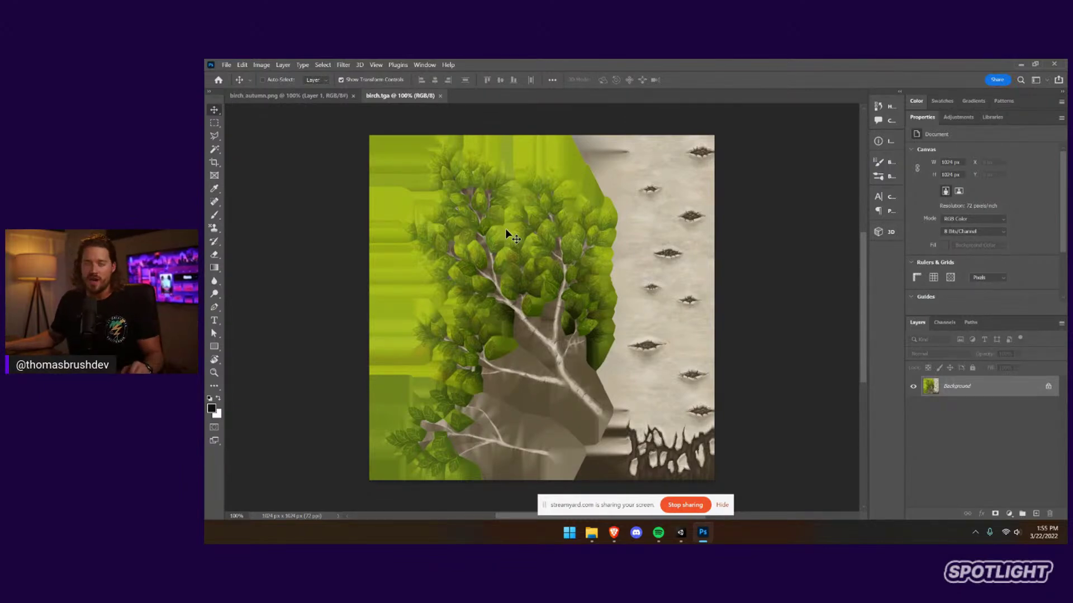
Add a Hue/Saturation adjustment layer above the birch texture and shift the Greens hue toward orange
{"action": "left_click", "coordinate": [1010, 514]}
{"action": "left_click", "coordinate": [1015, 417]}
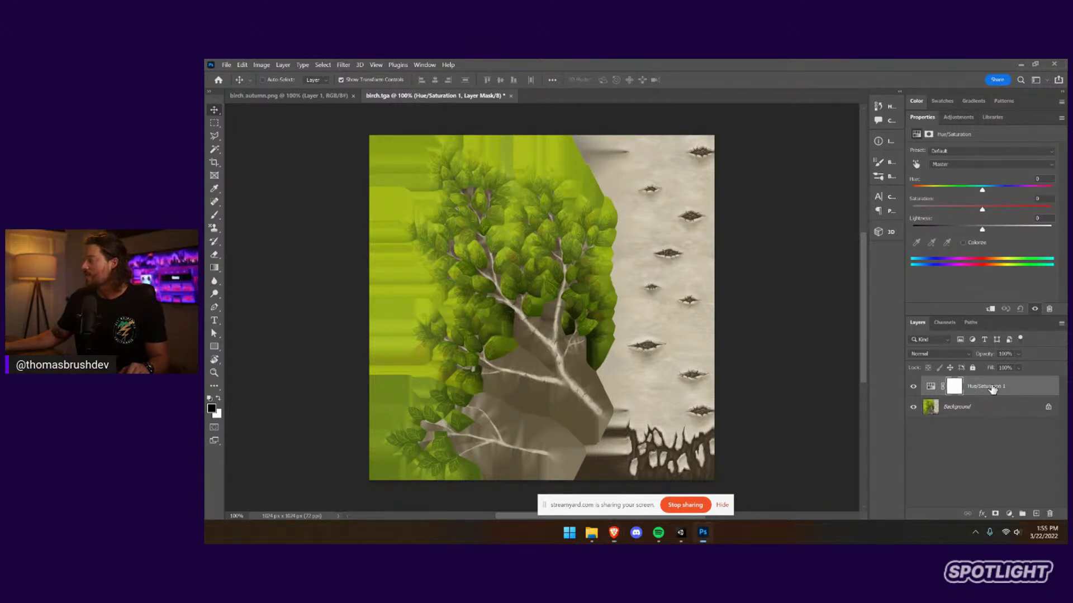
{"action": "left_click", "coordinate": [962, 165]}
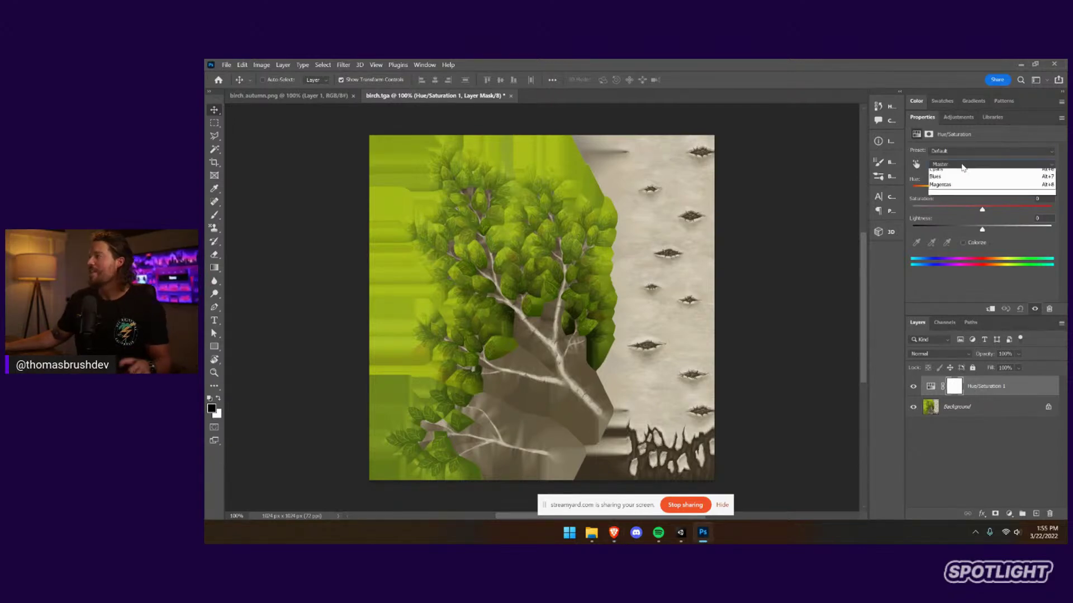
{"action": "left_click", "coordinate": [961, 194]}
{"action": "left_click_drag", "start_coordinate": [981, 190], "coordinate": [953, 191]}
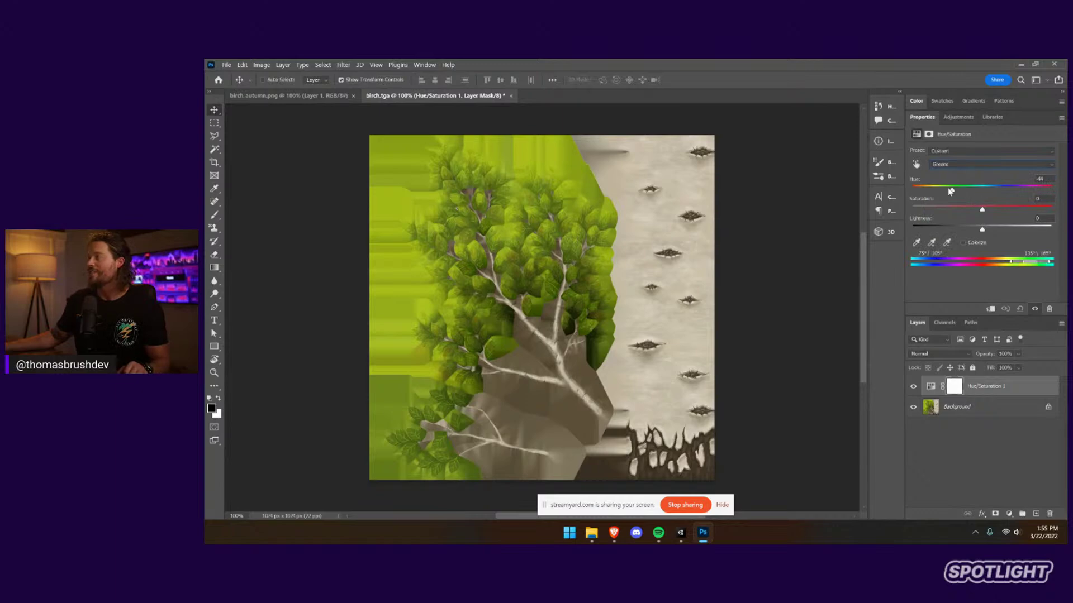
Shift the Yellows hue of the adjustment to turn the leaves orange-red, with saturation at +9
{"action": "left_click", "coordinate": [961, 165]}
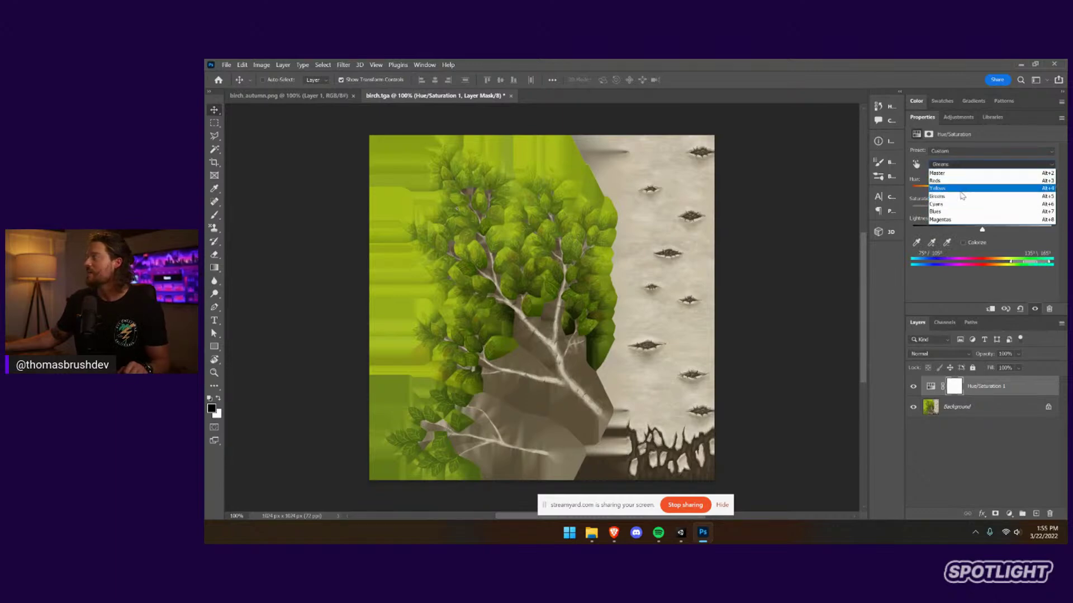
{"action": "left_click", "coordinate": [961, 187]}
{"action": "left_click_drag", "start_coordinate": [980, 191], "coordinate": [952, 193]}
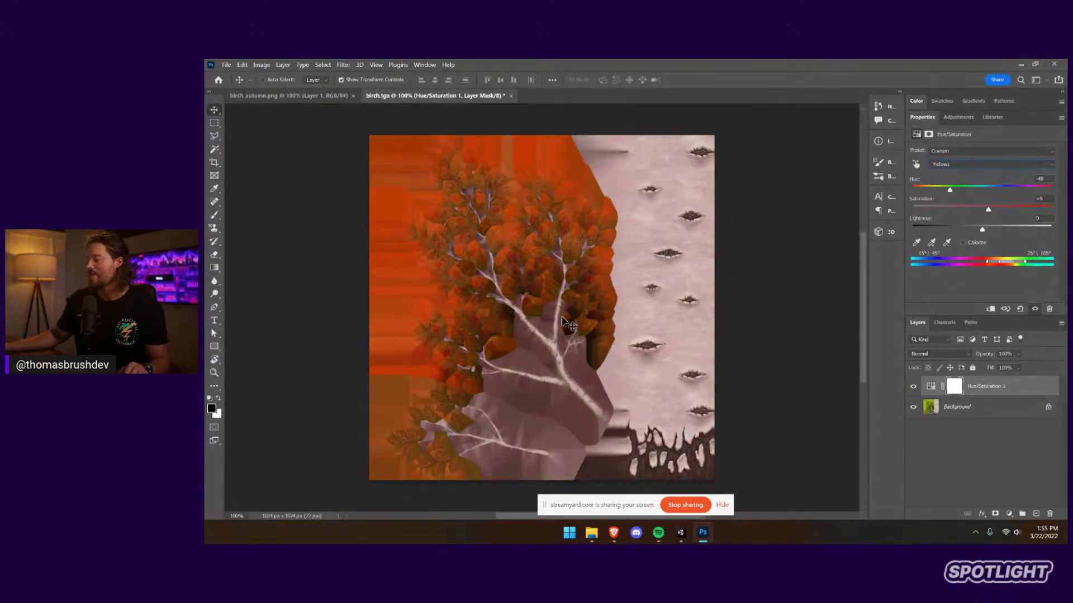
Paint black on the Hue/Saturation layer mask with a large soft round brush over the bark and lower branches to restore their original colour
{"action": "key", "text": "b"}
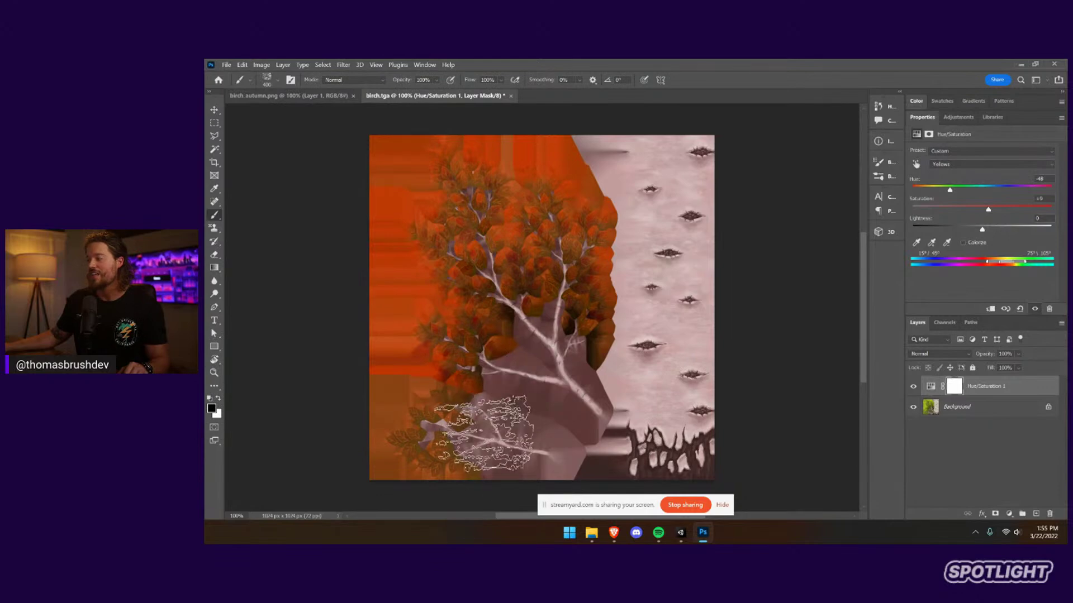
{"action": "left_click", "coordinate": [269, 80]}
{"action": "left_click", "coordinate": [295, 209]}
{"action": "left_click", "coordinate": [955, 386]}
{"action": "scroll", "coordinate": [727, 346], "scroll_direction": "up", "scroll_amount": 1}
{"action": "mouse_move", "coordinate": [675, 372]}
{"action": "left_mouse_down"}
{"action": "mouse_move", "coordinate": [564, 410]}
{"action": "mouse_move", "coordinate": [540, 386]}
{"action": "mouse_move", "coordinate": [531, 458]}
{"action": "mouse_move", "coordinate": [548, 364]}
{"action": "mouse_move", "coordinate": [560, 368]}
{"action": "left_mouse_up"}
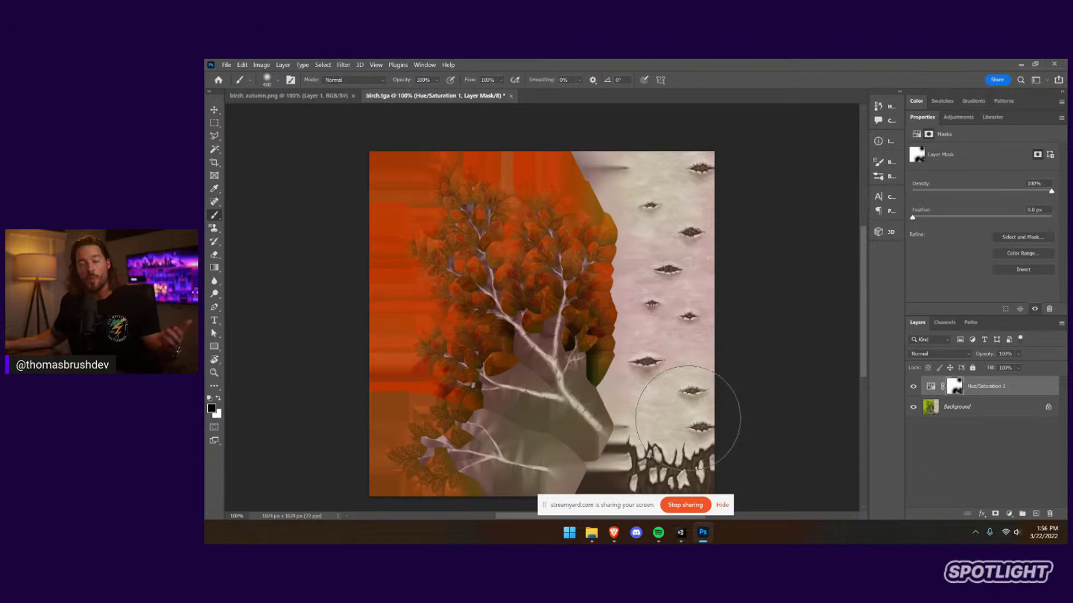
Merge the Hue/Saturation layer with the Background and save birch.tga
{"action": "left_click", "coordinate": [208, 111]}
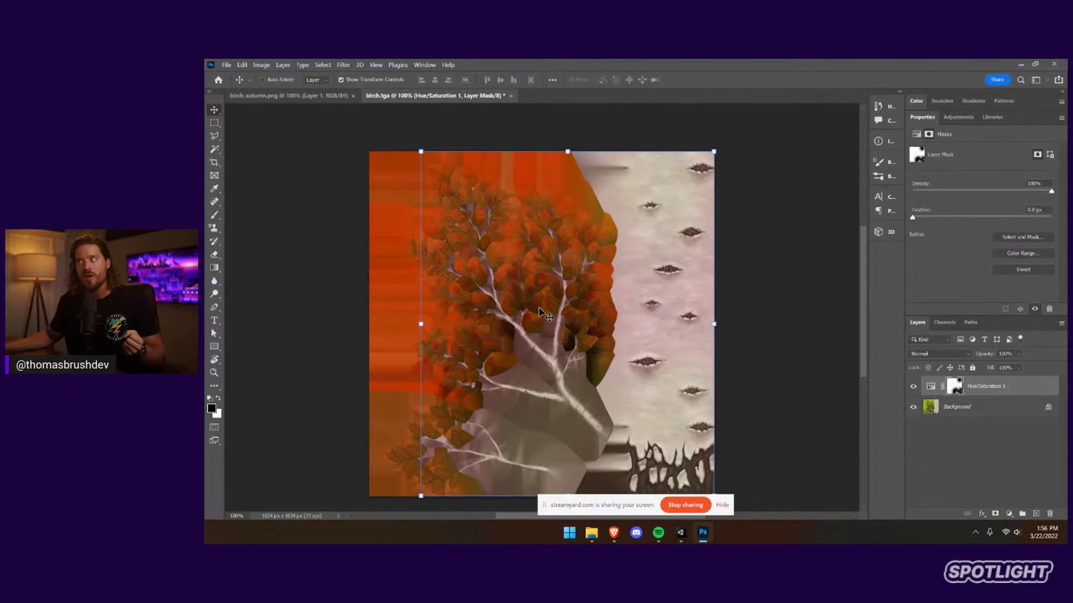
{"action": "right_click", "coordinate": [948, 409]}
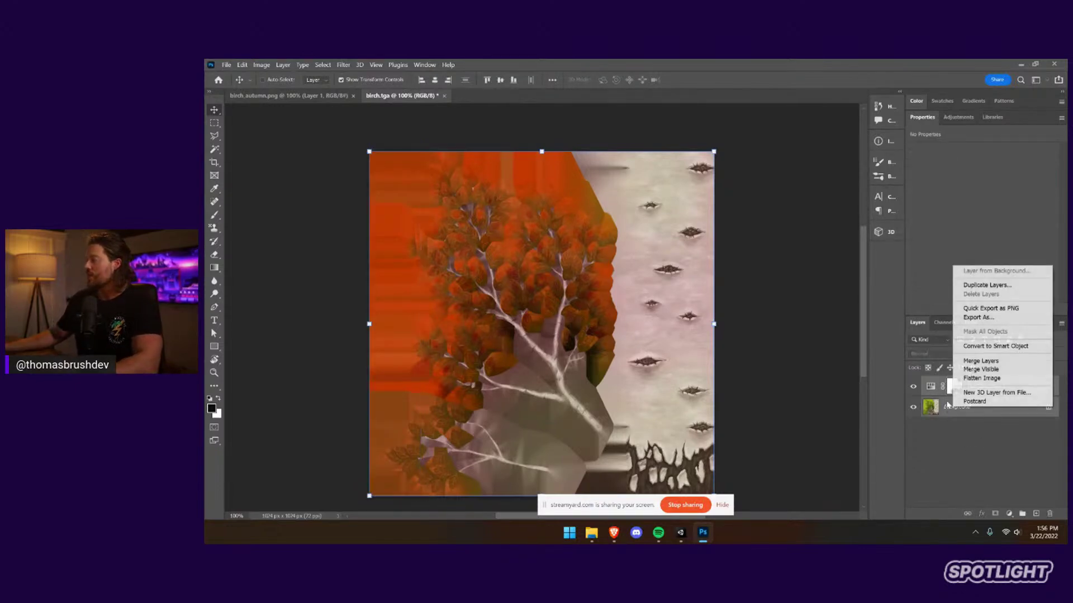
{"action": "left_click", "coordinate": [982, 358]}
{"action": "key", "text": "ctrl+s"}
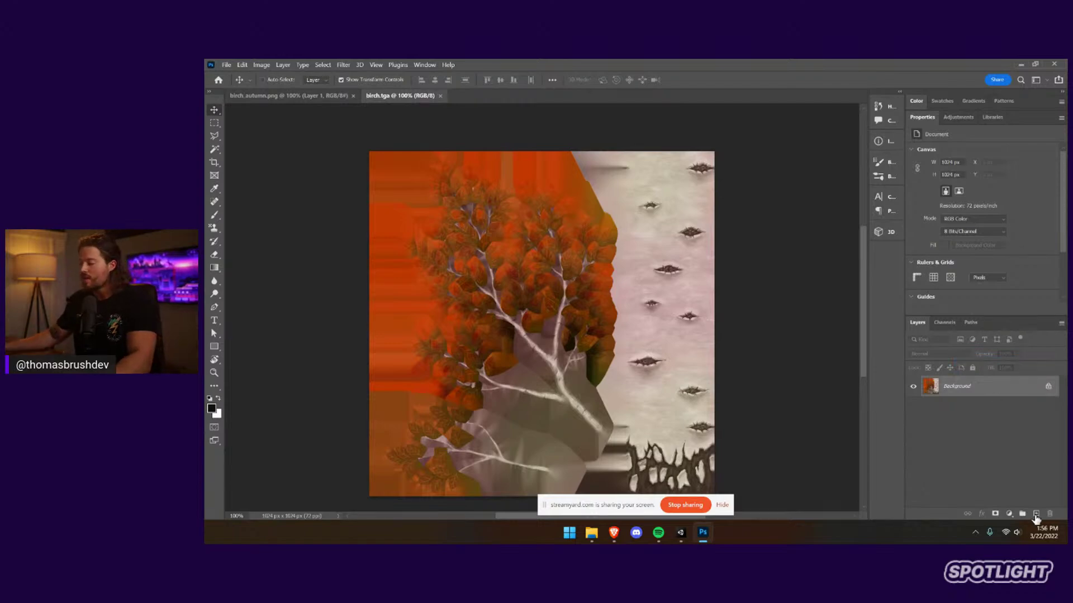
Switch back to Unity and examine the recoloured birch tree beside the pistol and sword
{"action": "left_click", "coordinate": [680, 532]}
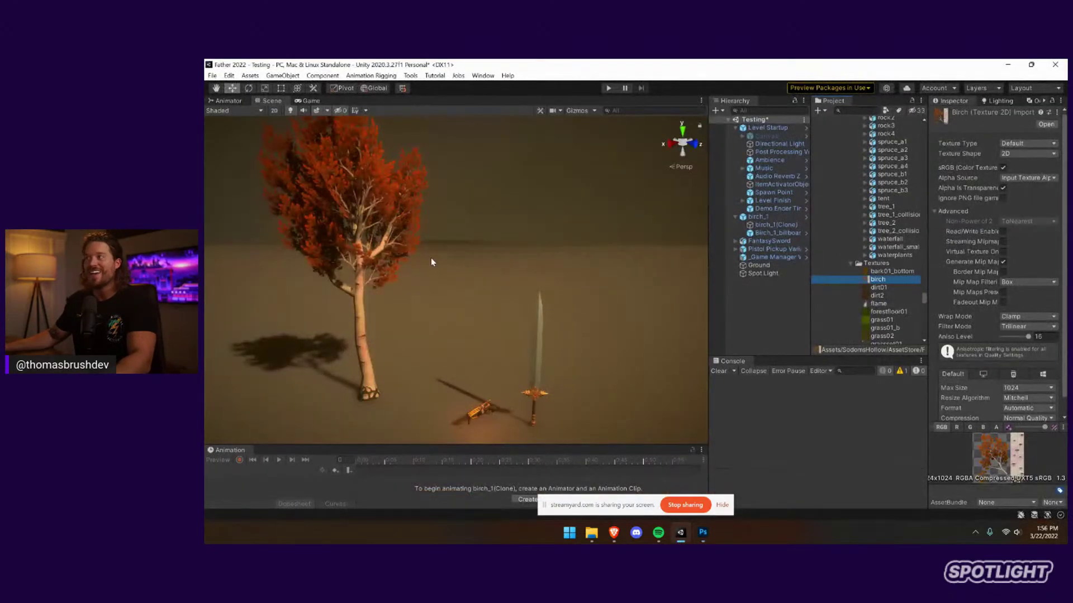
{"action": "left_click_drag", "start_coordinate": [436, 242], "coordinate": [441, 254], "text": "alt"}
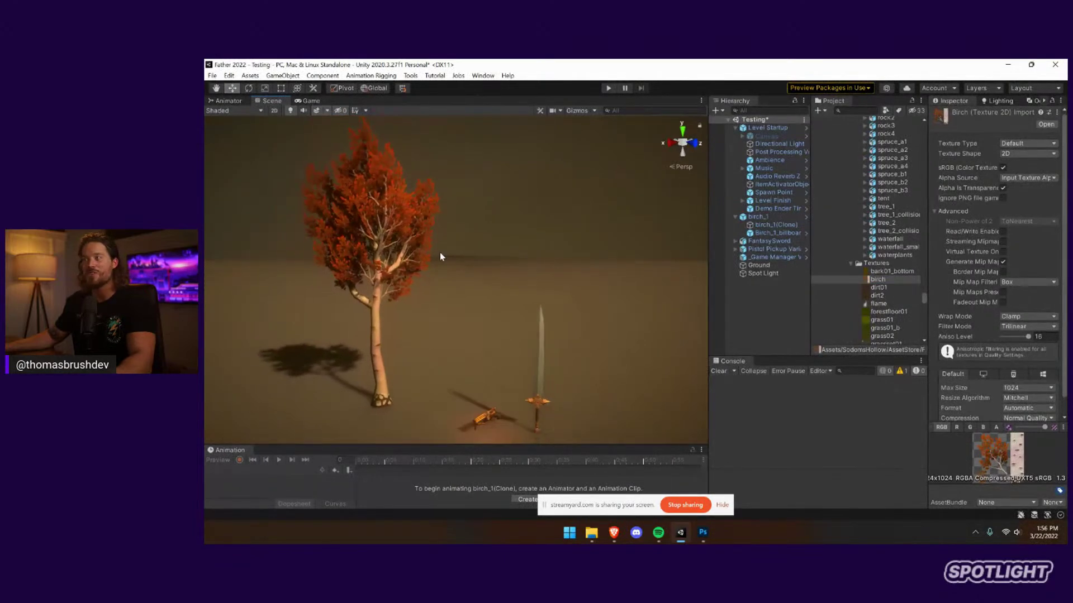
{"action": "left_click", "coordinate": [530, 392]}
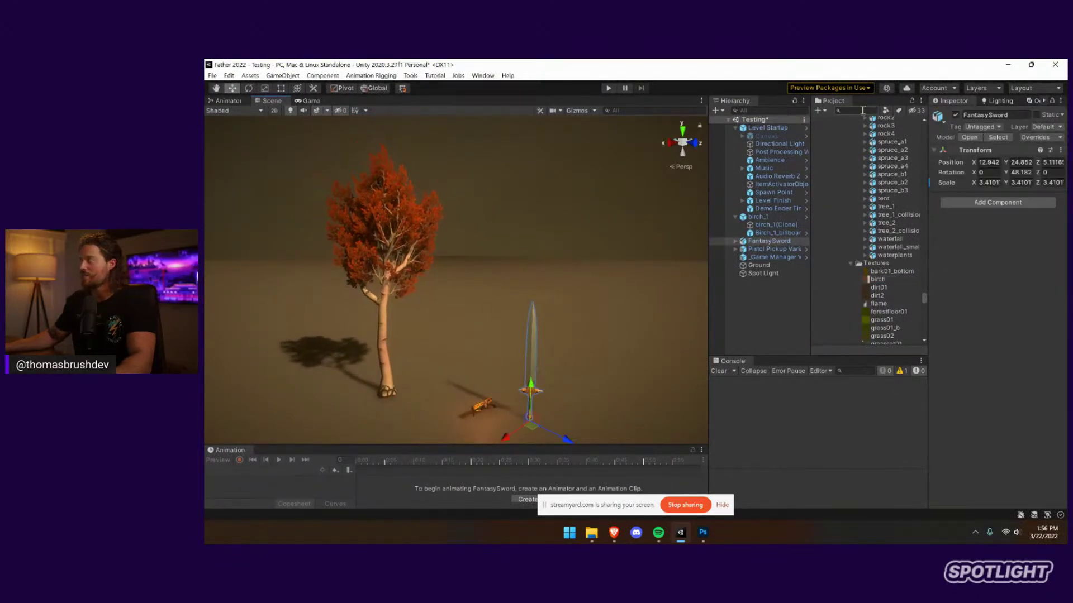
Place the rock1 model from the project in the scene and scale it uniformly to about 4.35
{"action": "scroll", "coordinate": [889, 224], "scroll_direction": "up", "scroll_amount": 5}
{"action": "left_click", "coordinate": [887, 230]}
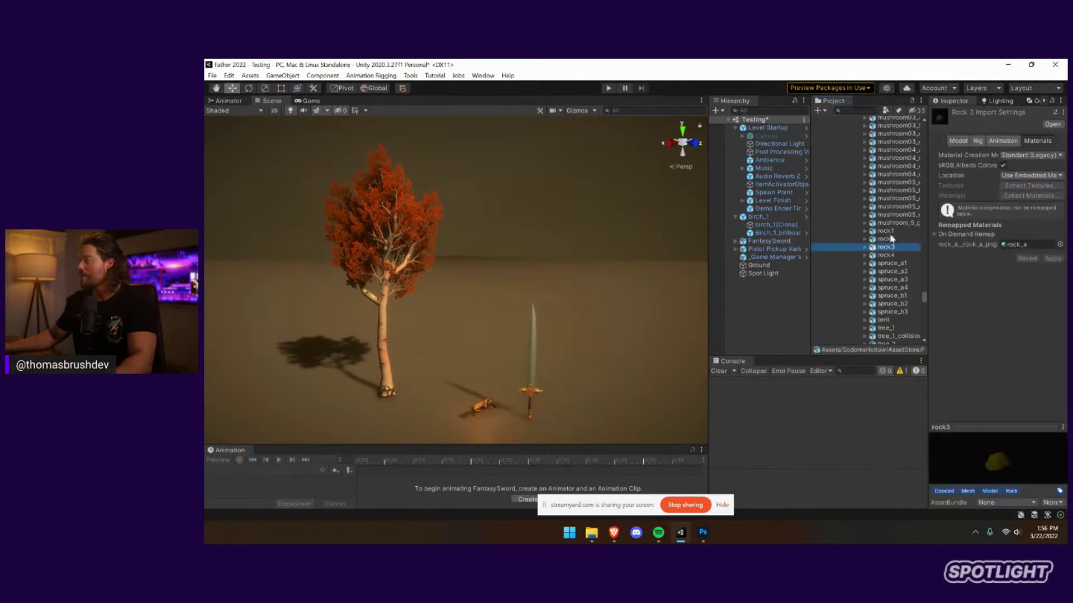
{"action": "left_click_drag", "start_coordinate": [888, 239], "coordinate": [505, 207]}
{"action": "left_click", "coordinate": [263, 90]}
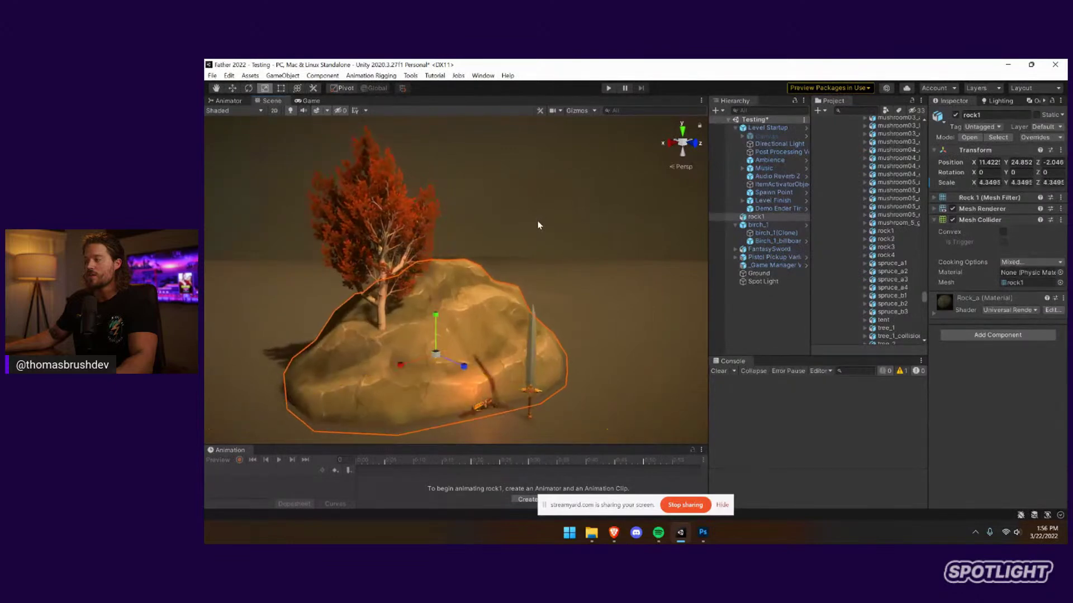
Move rock1 behind the sword to about X 6.01 and sink it slightly to Y 24.32
{"action": "left_click", "coordinate": [232, 88]}
{"action": "left_click_drag", "start_coordinate": [411, 359], "coordinate": [469, 343]}
{"action": "left_click_drag", "start_coordinate": [498, 297], "coordinate": [498, 304]}
Locate the Rock_a material's base map in the project, reveal its file in Explorer and open rock_a.tga in Photoshop
{"action": "left_click", "coordinate": [959, 305]}
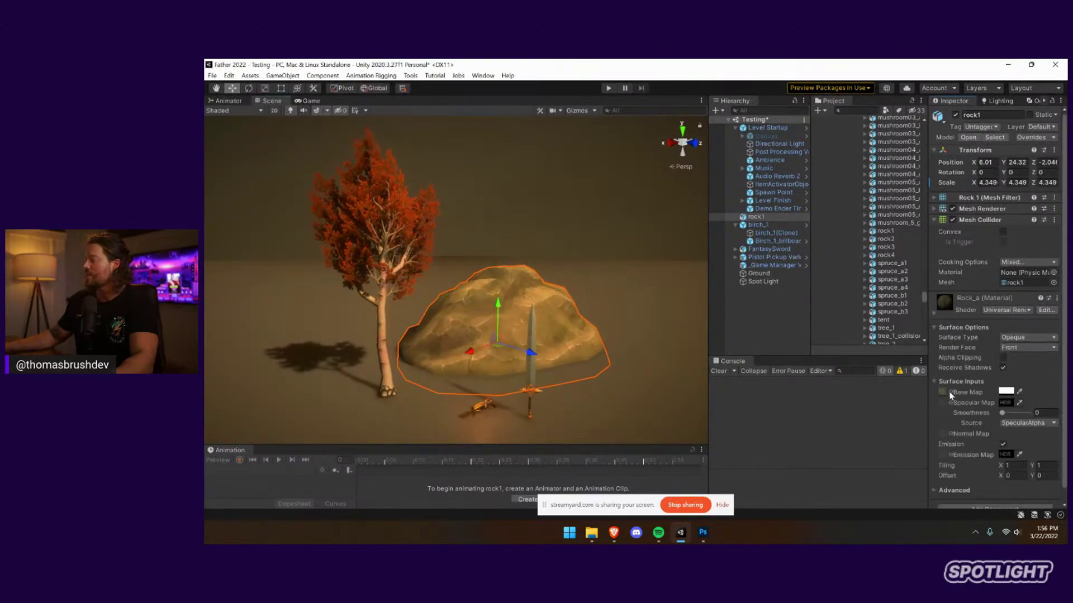
{"action": "right_click", "coordinate": [886, 340]}
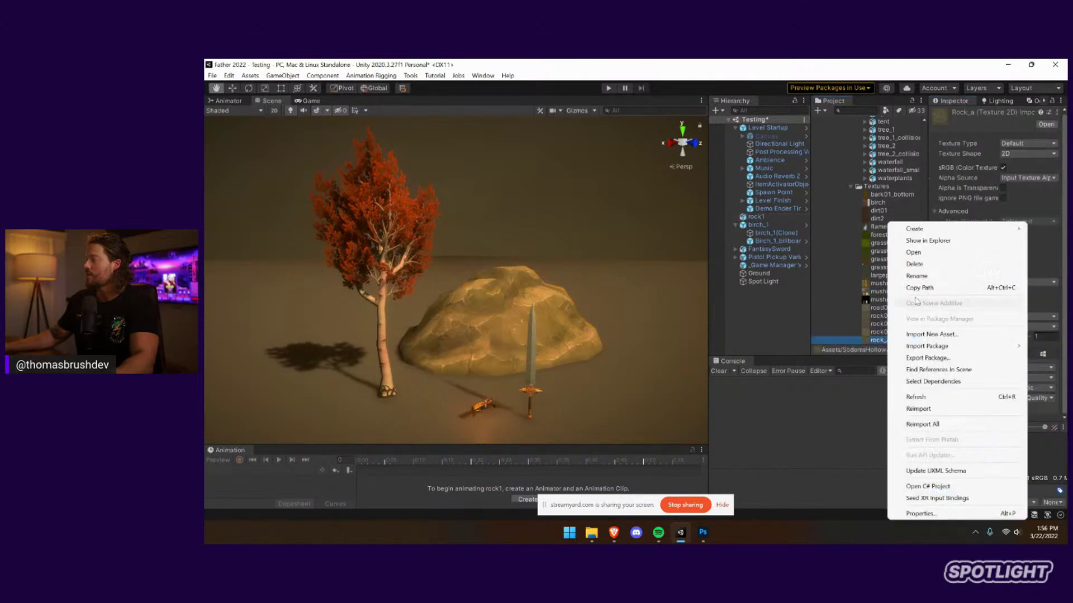
{"action": "left_click", "coordinate": [928, 240]}
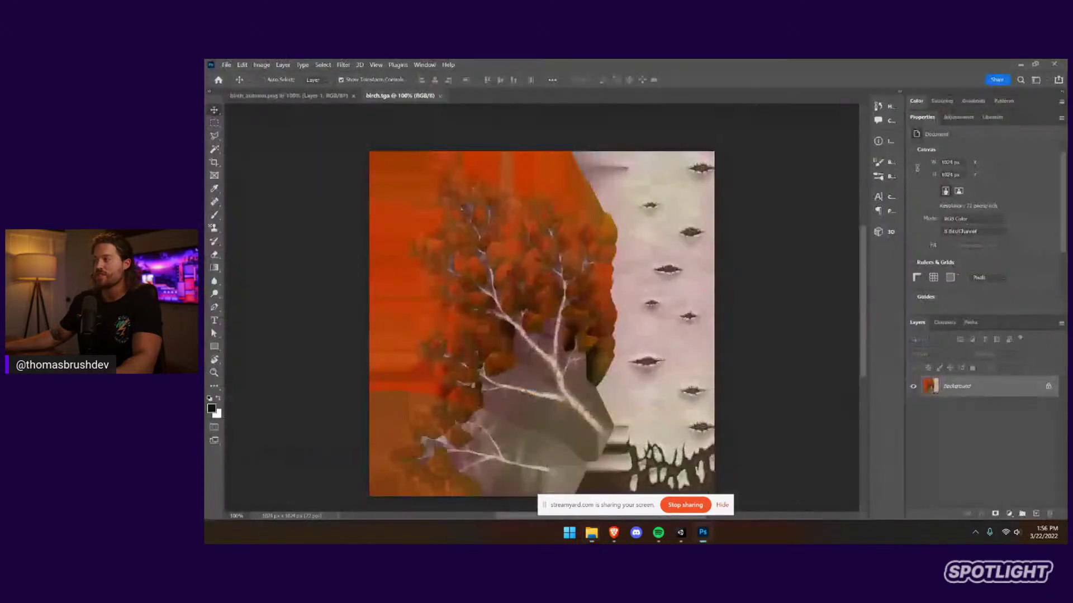
Unlock the rock texture's background layer and apply a Smart Blur to smooth away its fine cracks
{"action": "left_click_drag", "start_coordinate": [1045, 387], "coordinate": [1051, 511]}
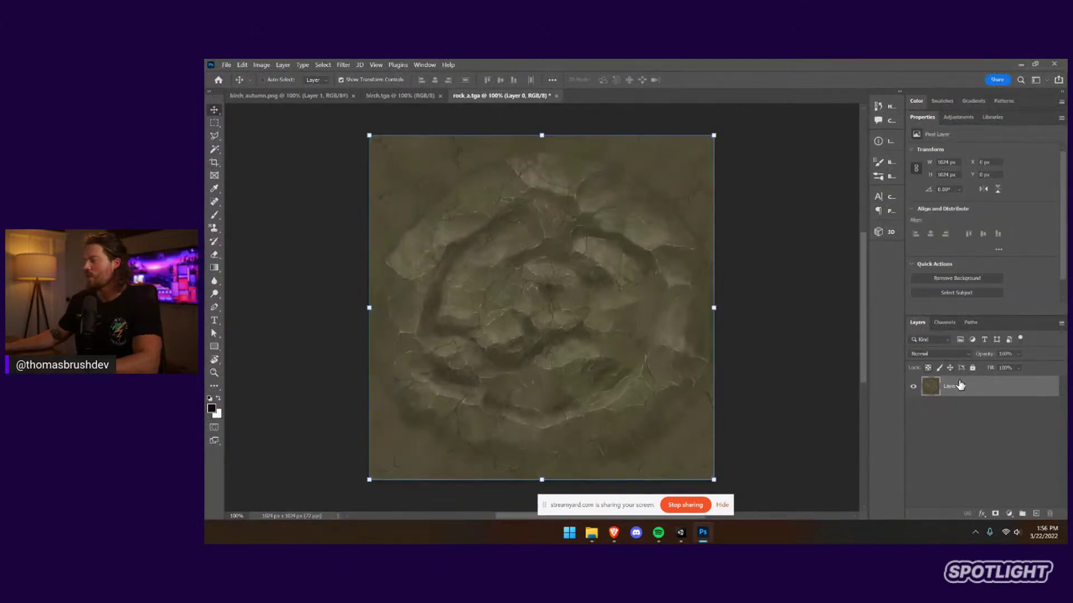
{"action": "scroll", "coordinate": [586, 283], "scroll_direction": "up", "scroll_amount": 1, "text": "alt"}
{"action": "left_click", "coordinate": [343, 65]}
{"action": "mouse_move", "coordinate": [391, 183]}
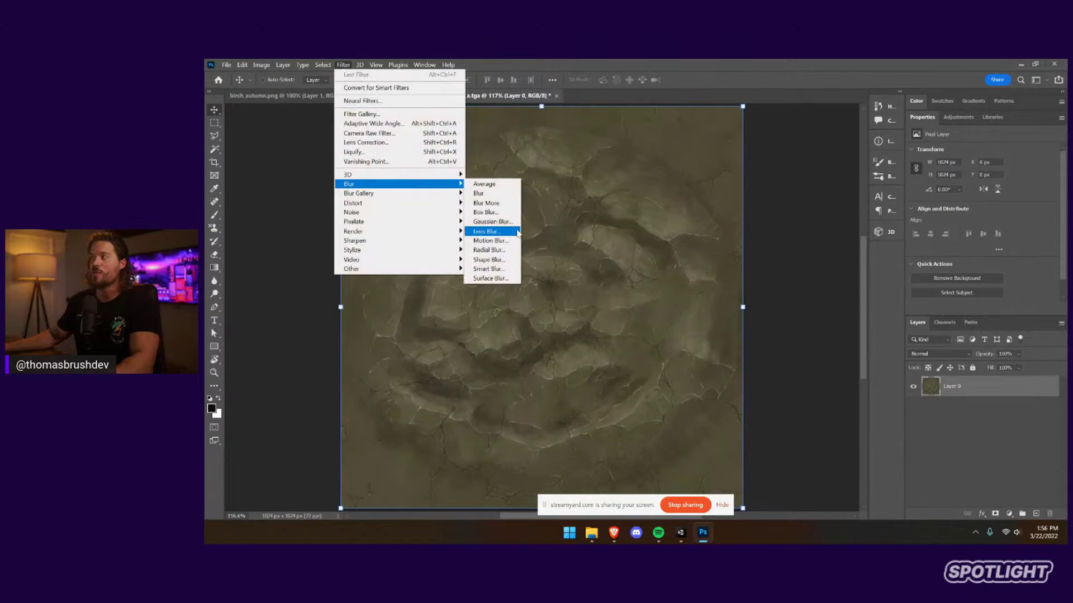
{"action": "left_click", "coordinate": [503, 268]}
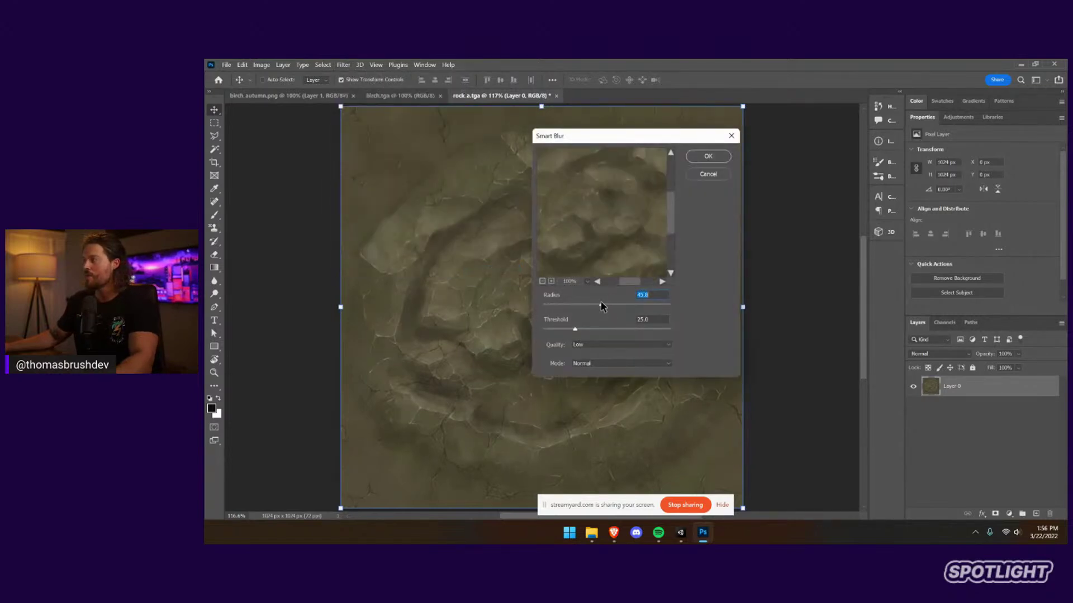
{"action": "key", "text": "Tab"}
{"action": "left_click", "coordinate": [708, 156]}
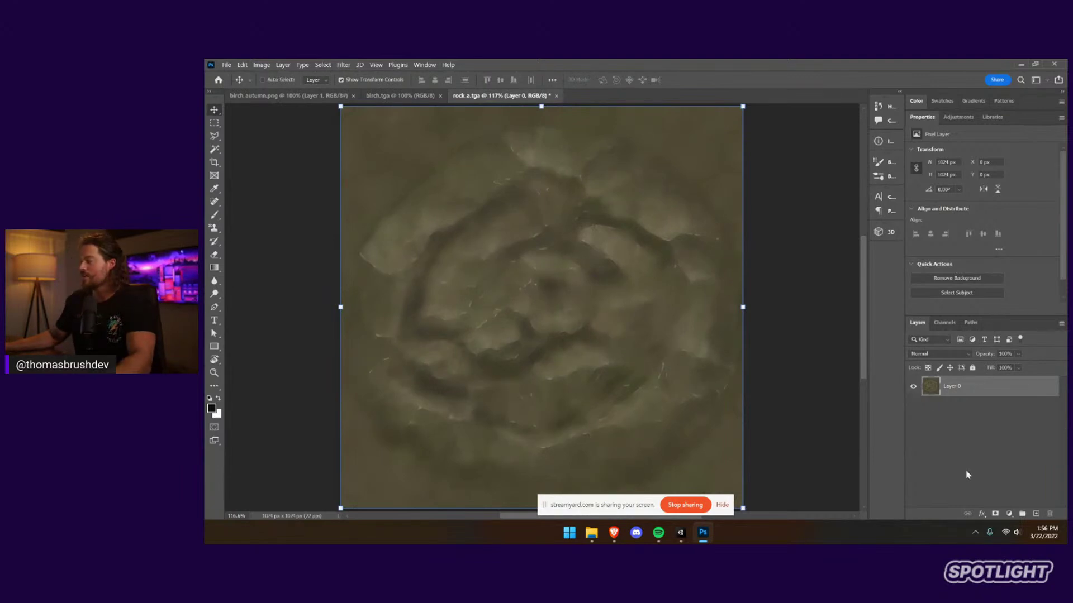
Add a Hue/Saturation adjustment layer to the rock texture, setting saturation to -100 and lowering the lightness to get a dark grey
{"action": "left_click", "coordinate": [1009, 514]}
{"action": "left_click", "coordinate": [1018, 419]}
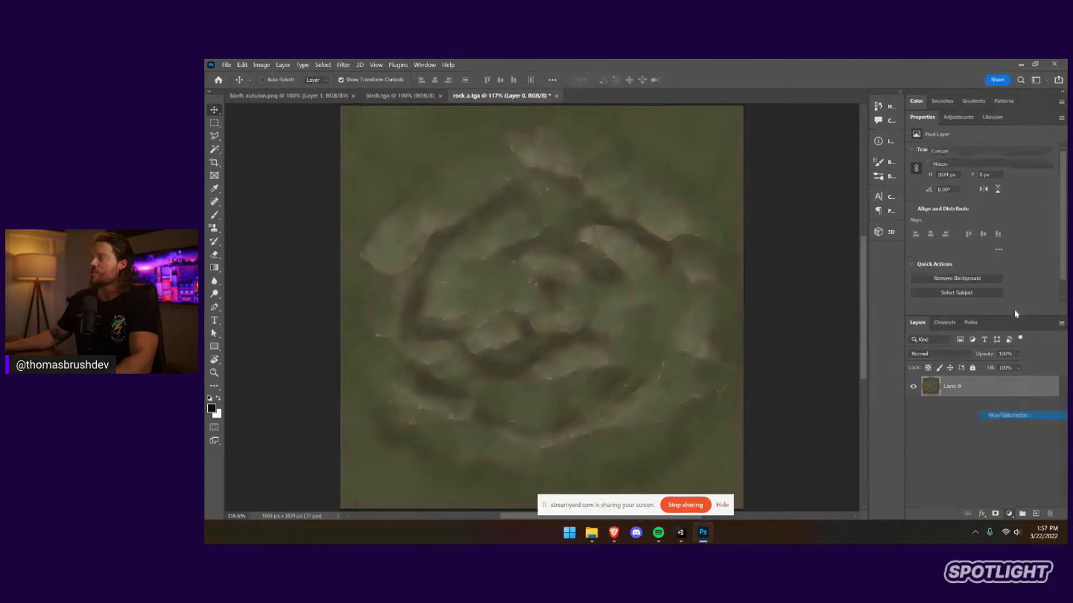
{"action": "left_click_drag", "start_coordinate": [982, 209], "coordinate": [912, 209]}
{"action": "left_click_drag", "start_coordinate": [981, 229], "coordinate": [960, 229]}
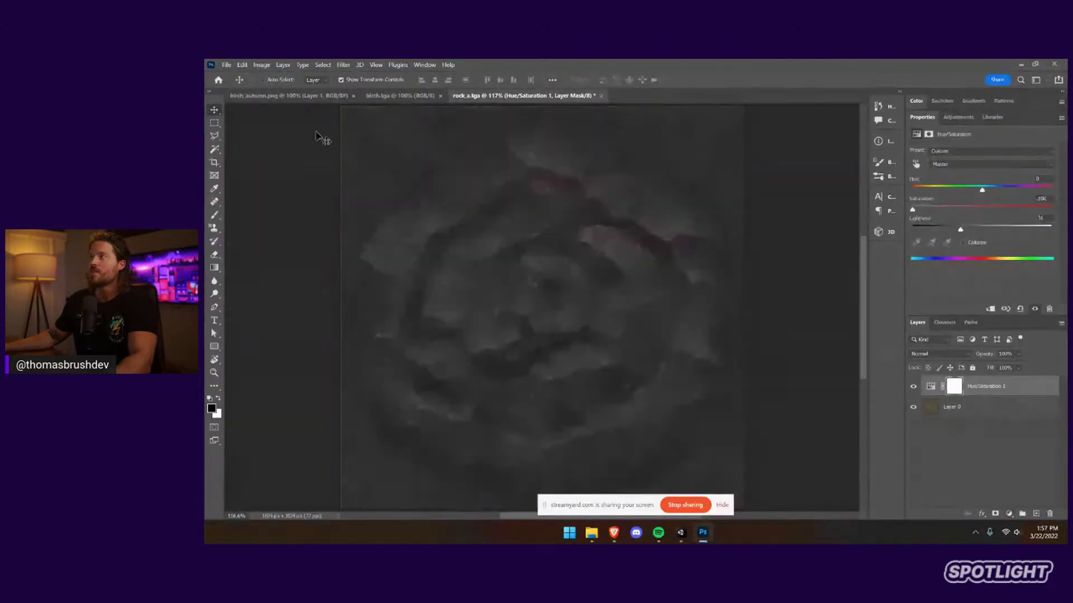
Merge the Hue/Saturation adjustment with Layer 0 of the rock texture and lock the merged layer
{"action": "left_click", "coordinate": [233, 66]}
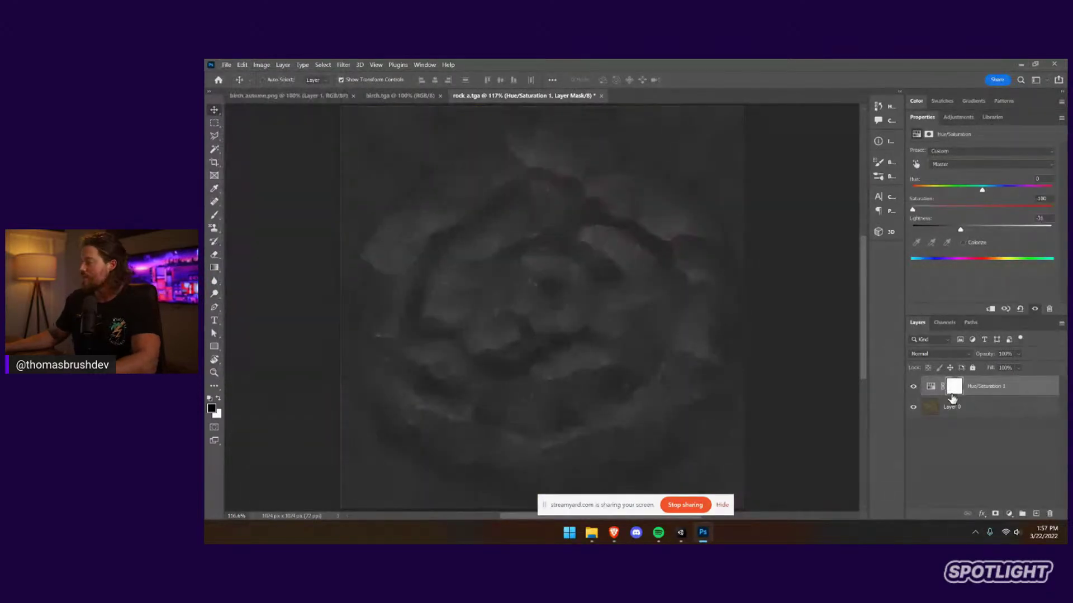
{"action": "left_click", "coordinate": [974, 412]}
{"action": "right_click", "coordinate": [974, 414]}
{"action": "left_click", "coordinate": [917, 386]}
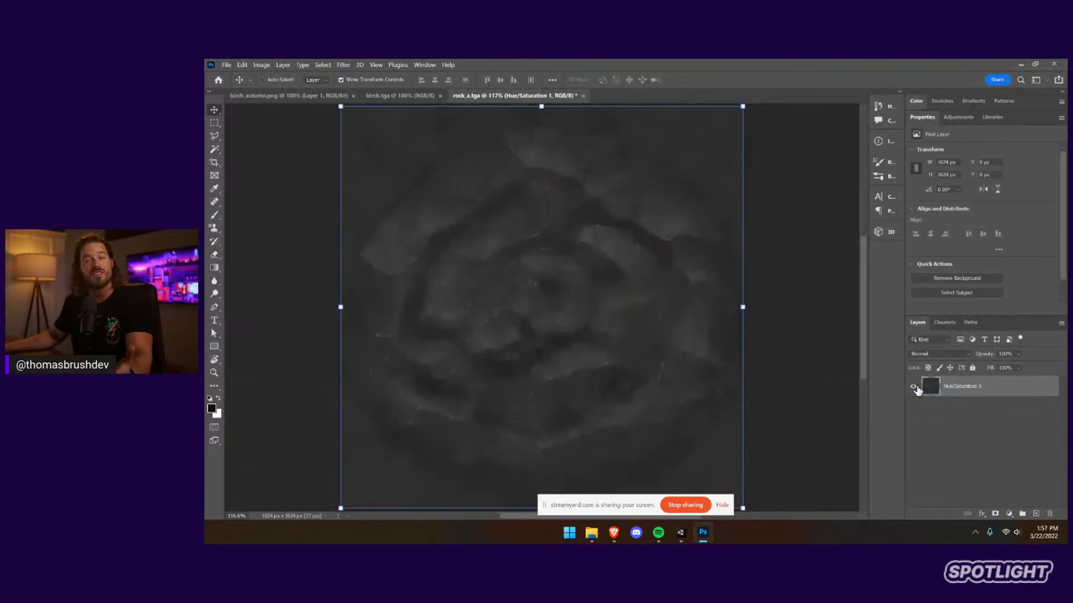
{"action": "left_click", "coordinate": [972, 368]}
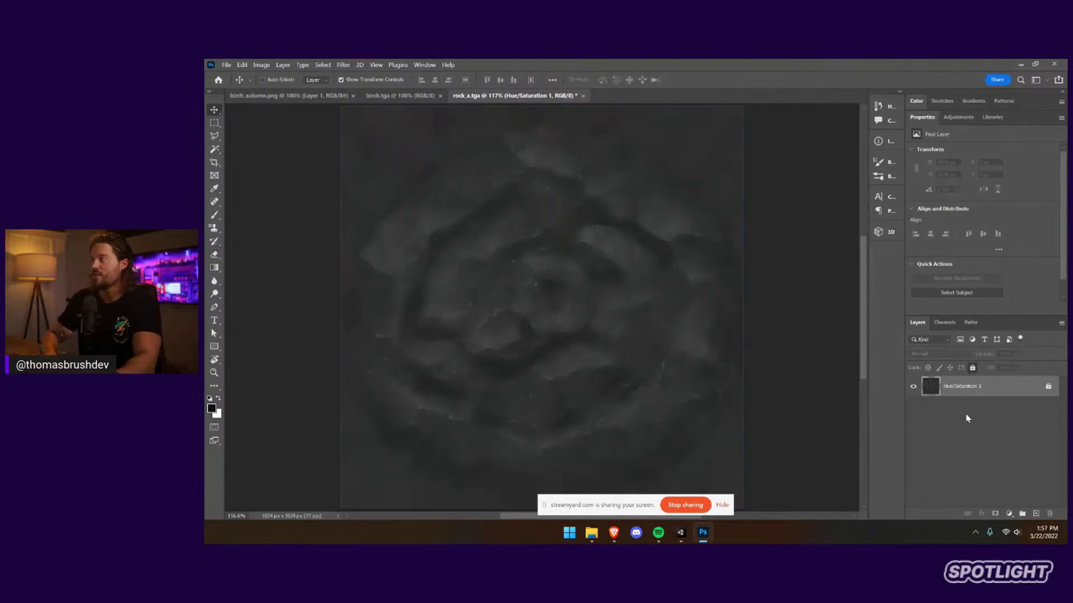
Save the edited rock texture in the Summer Textures folder as a Photoshop file named rock_a_PSD
{"action": "key", "text": "ctrl+s"}
{"action": "left_click", "coordinate": [946, 438]}
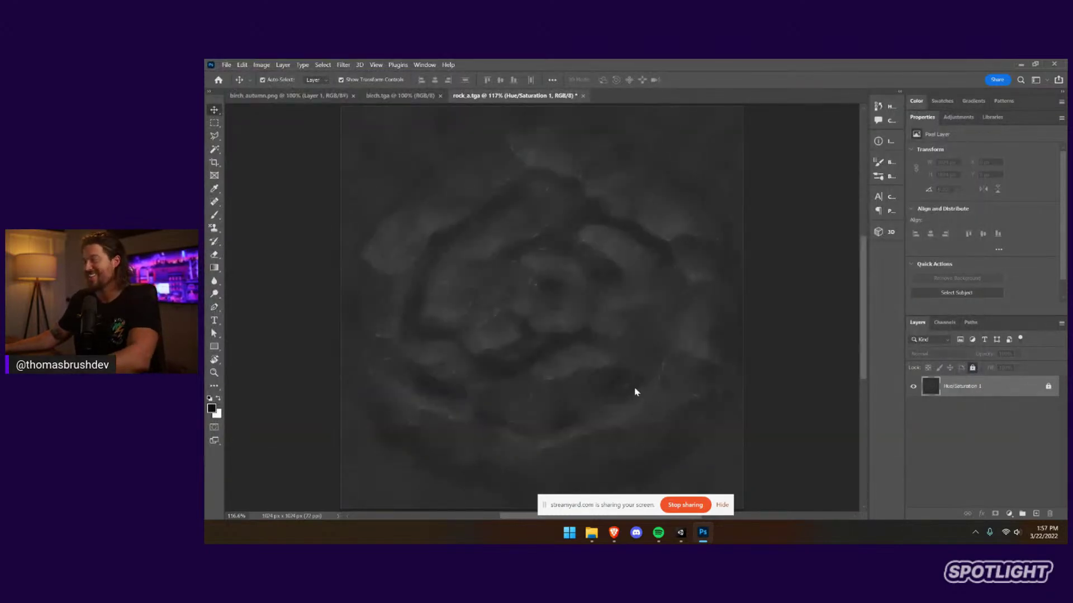
{"action": "key", "text": "ctrl+s"}
{"action": "left_click", "coordinate": [330, 367]}
{"action": "type", "text": "_a_"}
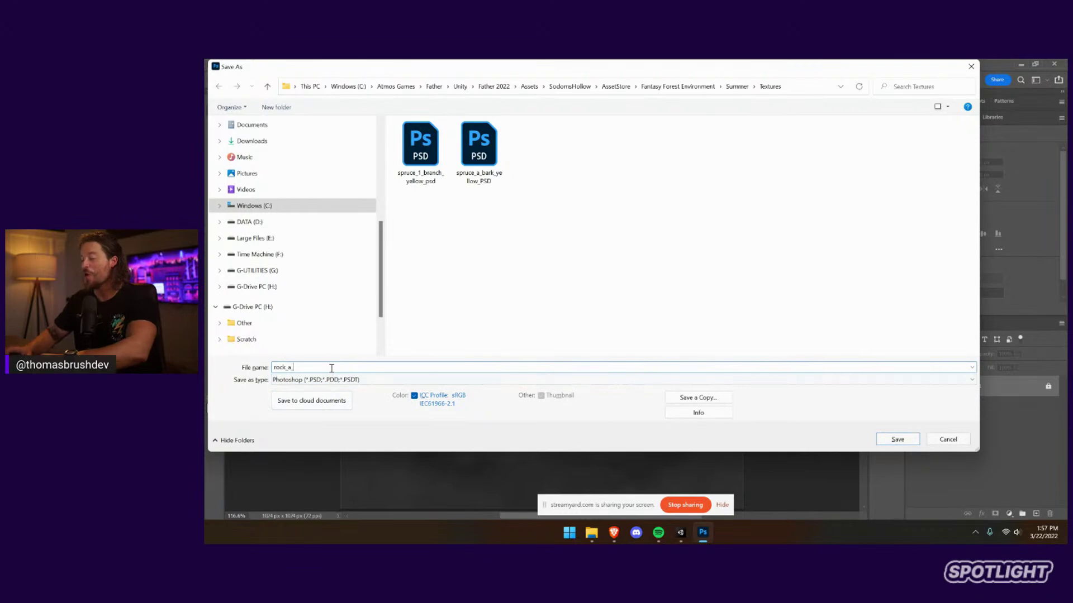
{"action": "type", "text": "PSD"}
{"action": "key", "text": "Return"}
{"action": "left_click", "coordinate": [746, 190]}
Switch to Unity and assign the rock_a_PSD texture as the base map of rock1's Rock_a material
{"action": "left_click", "coordinate": [680, 533]}
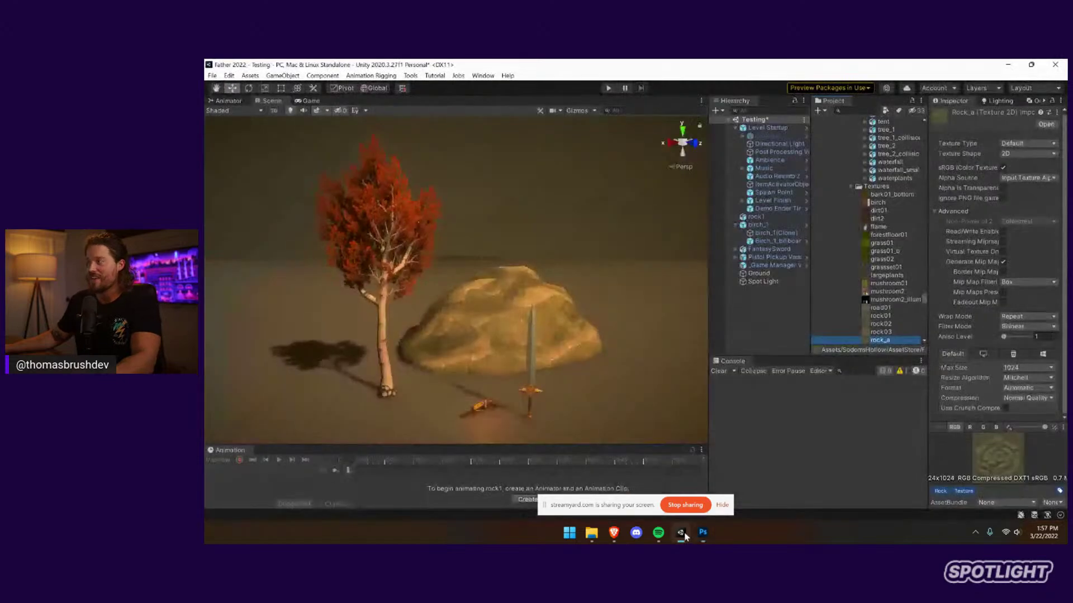
{"action": "left_click", "coordinate": [477, 329]}
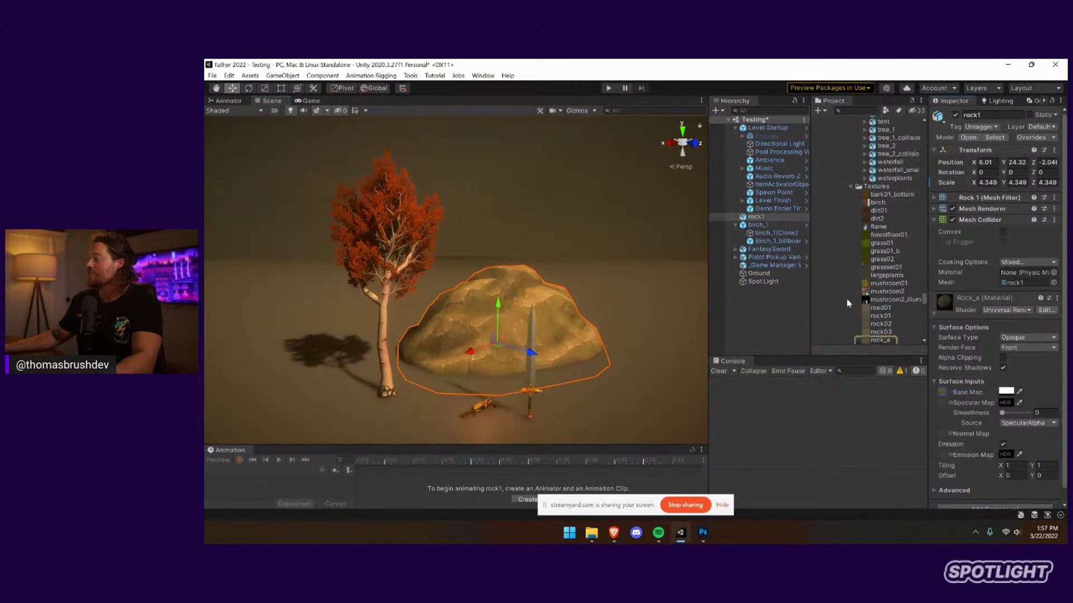
{"action": "scroll", "coordinate": [894, 291], "scroll_direction": "down", "scroll_amount": 3}
{"action": "scroll", "coordinate": [917, 322], "scroll_direction": "down", "scroll_amount": 1}
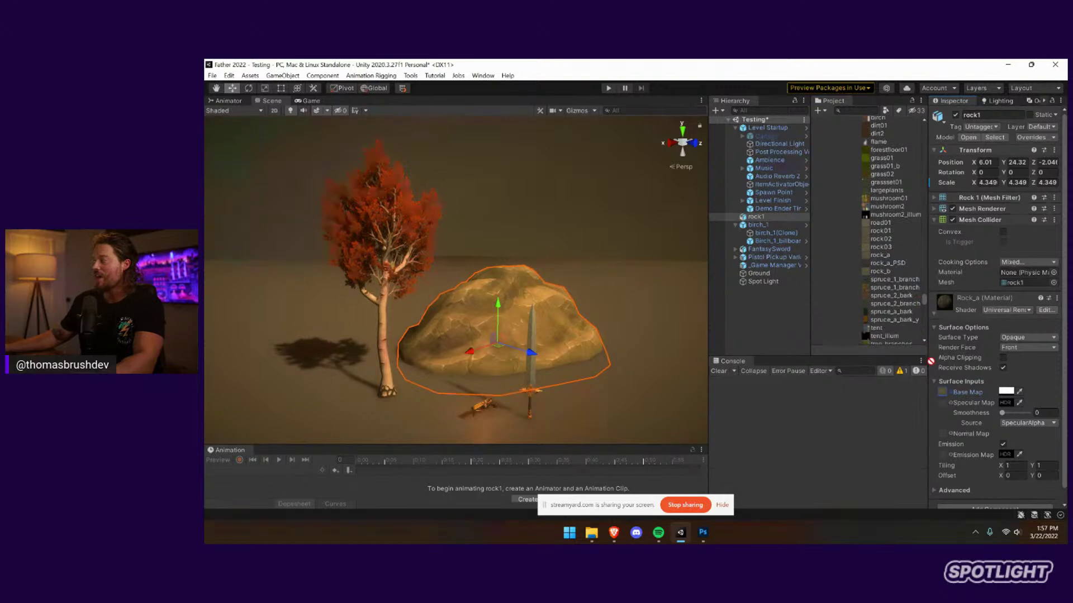
{"action": "left_click", "coordinate": [943, 391]}
{"action": "key", "text": "Delete"}
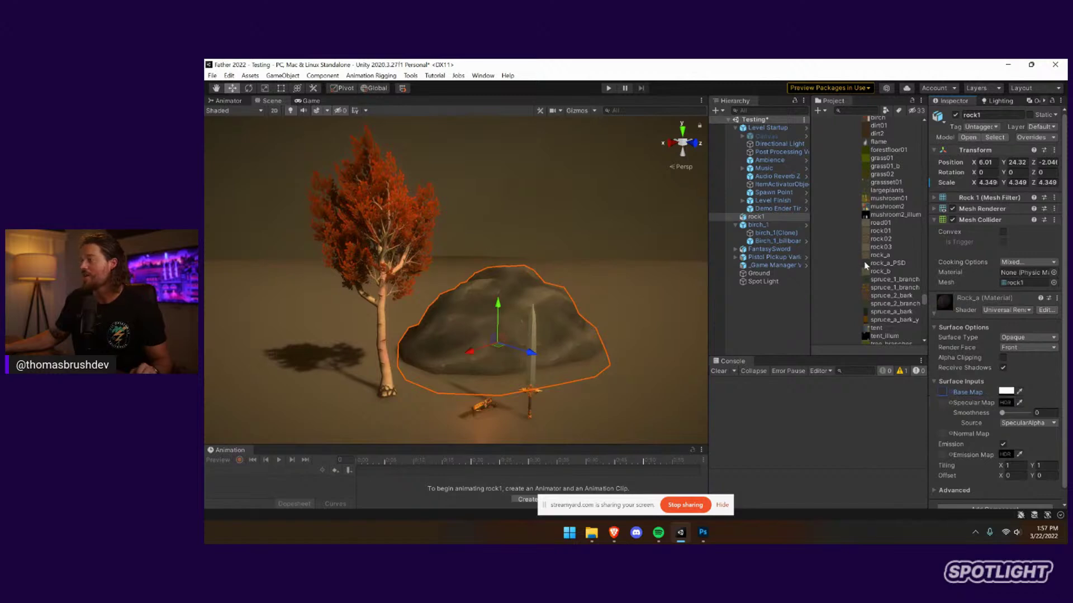
Examine the retextured rock beside the sword and birch from closer and different angles
{"action": "left_click", "coordinate": [424, 423]}
{"action": "left_click_drag", "start_coordinate": [424, 423], "coordinate": [582, 357], "text": "alt"}
{"action": "scroll", "coordinate": [502, 366], "scroll_direction": "up", "scroll_amount": 2}
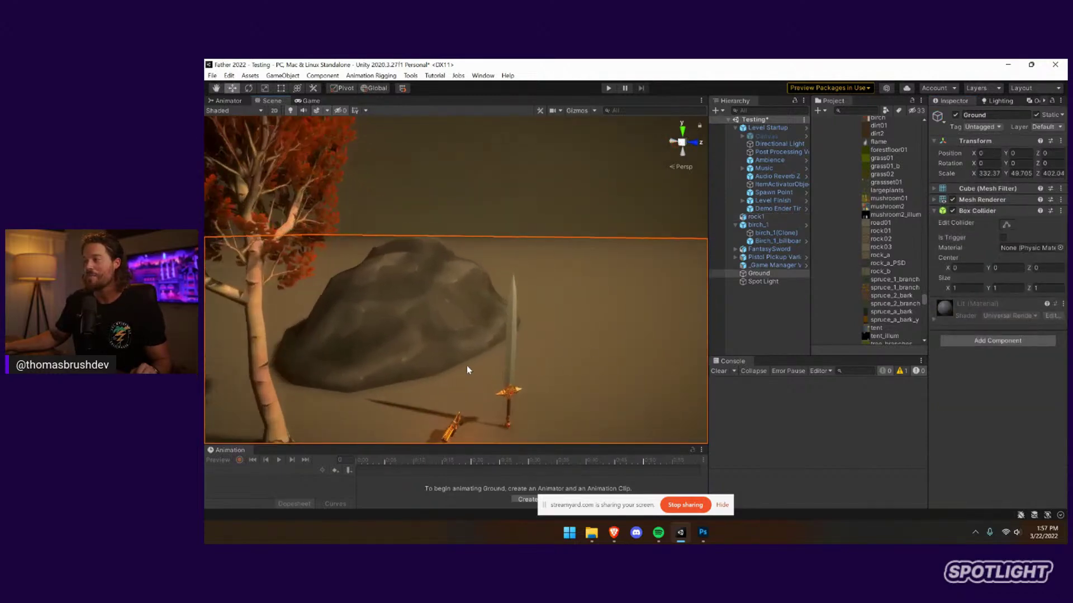
{"action": "scroll", "coordinate": [470, 256], "scroll_direction": "up", "scroll_amount": 3}
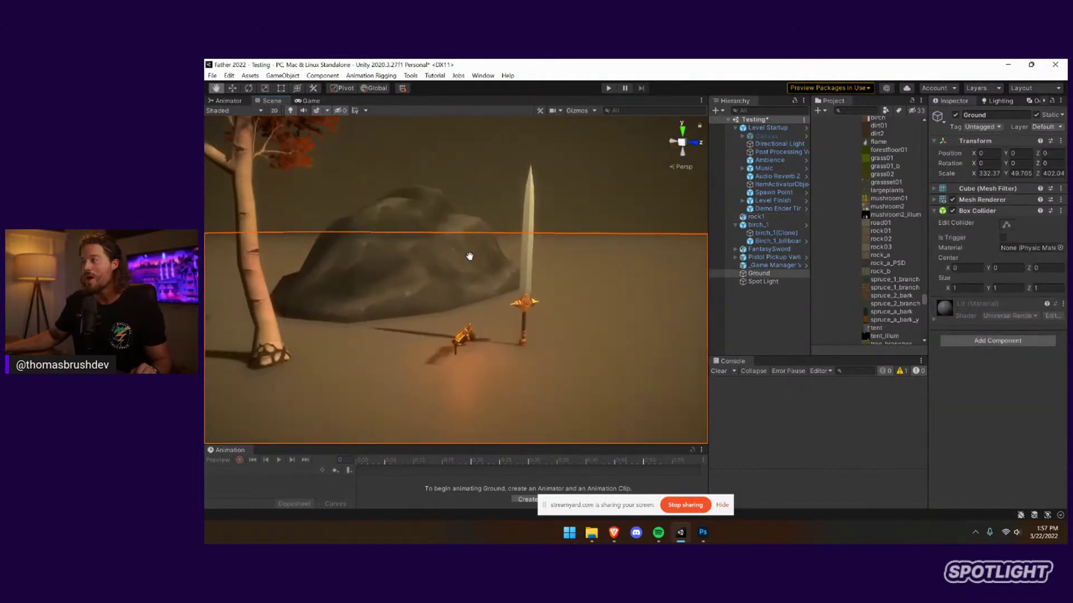
{"action": "left_click", "coordinate": [530, 303]}
{"action": "left_click", "coordinate": [463, 360]}
{"action": "left_click", "coordinate": [502, 287]}
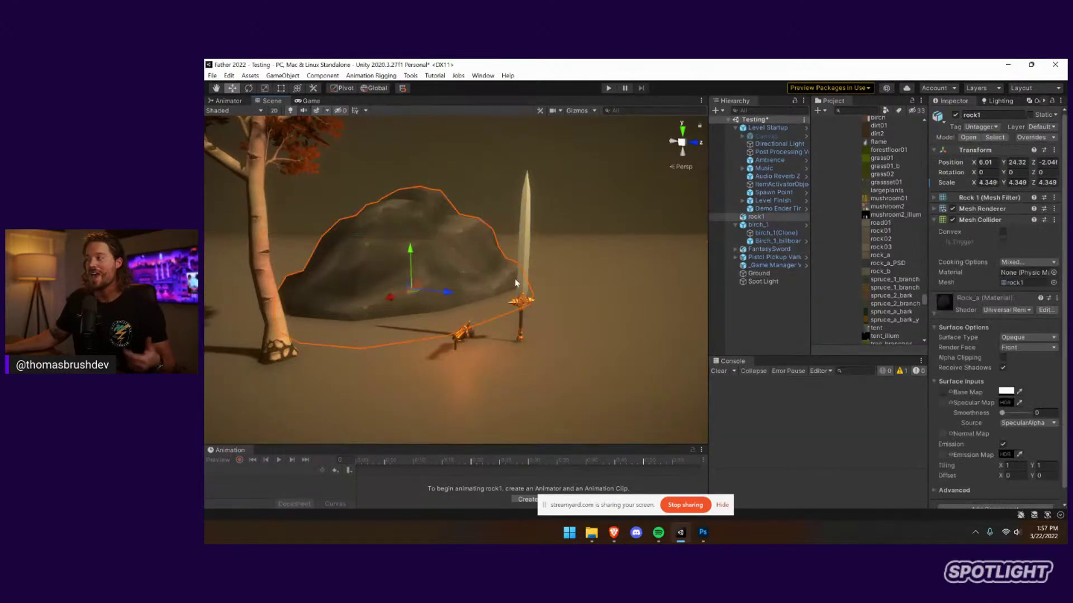
Try adjusting the Rock_a material's smoothness and base map colour
{"action": "left_click", "coordinate": [975, 219]}
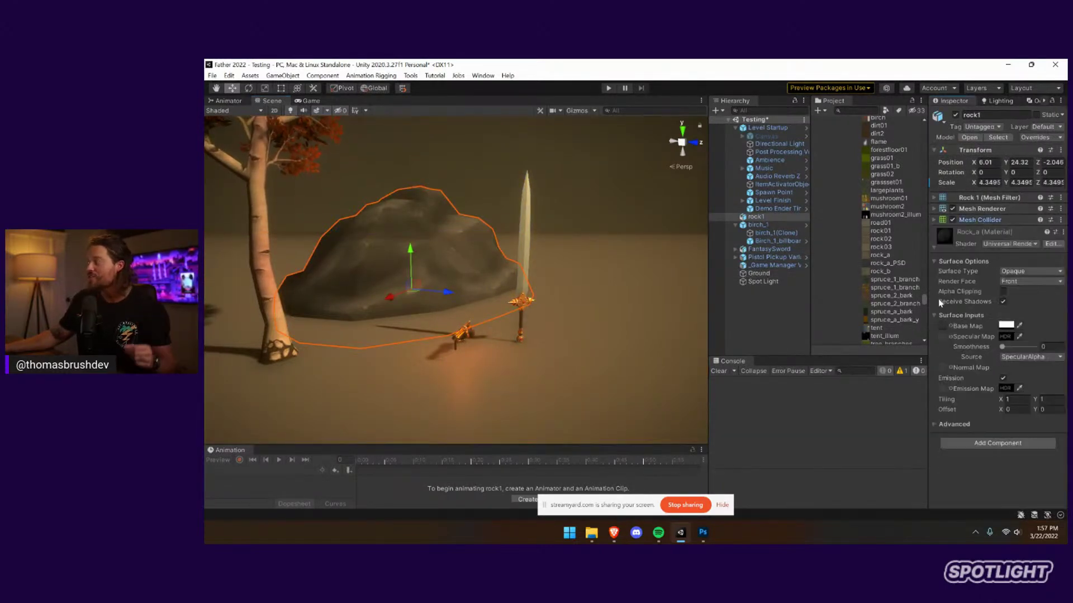
{"action": "left_click", "coordinate": [1003, 347]}
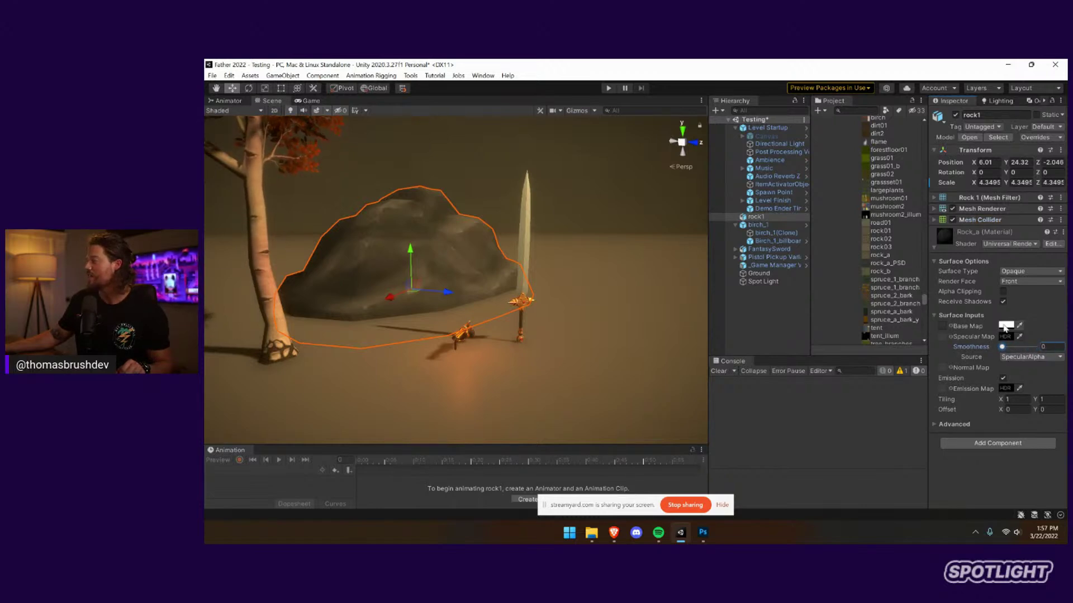
{"action": "left_click", "coordinate": [1005, 326]}
{"action": "left_click_drag", "start_coordinate": [1003, 330], "coordinate": [978, 329]}
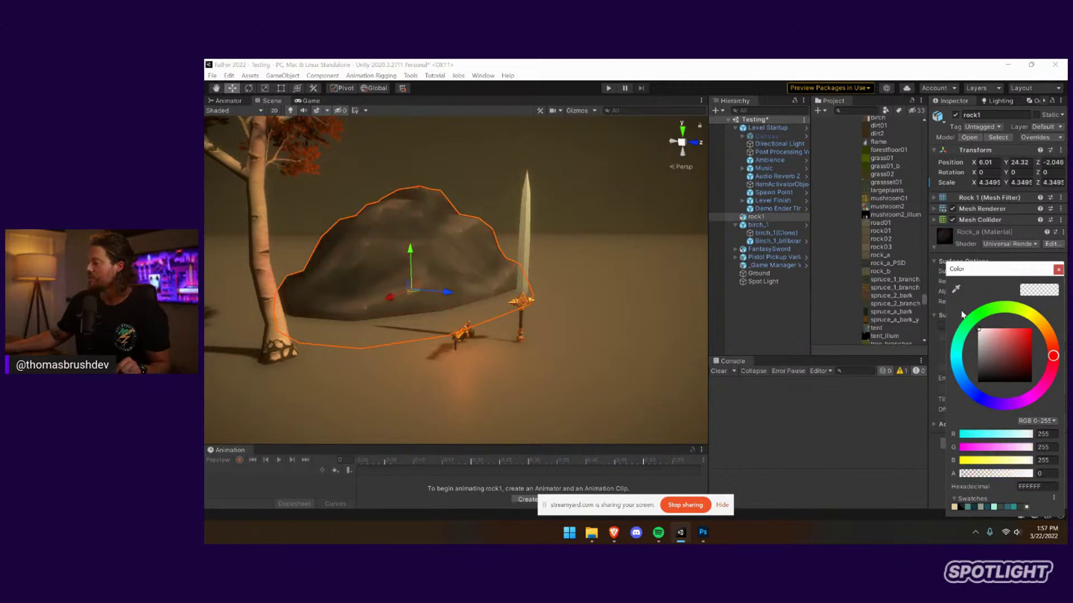
{"action": "left_click", "coordinate": [1058, 270]}
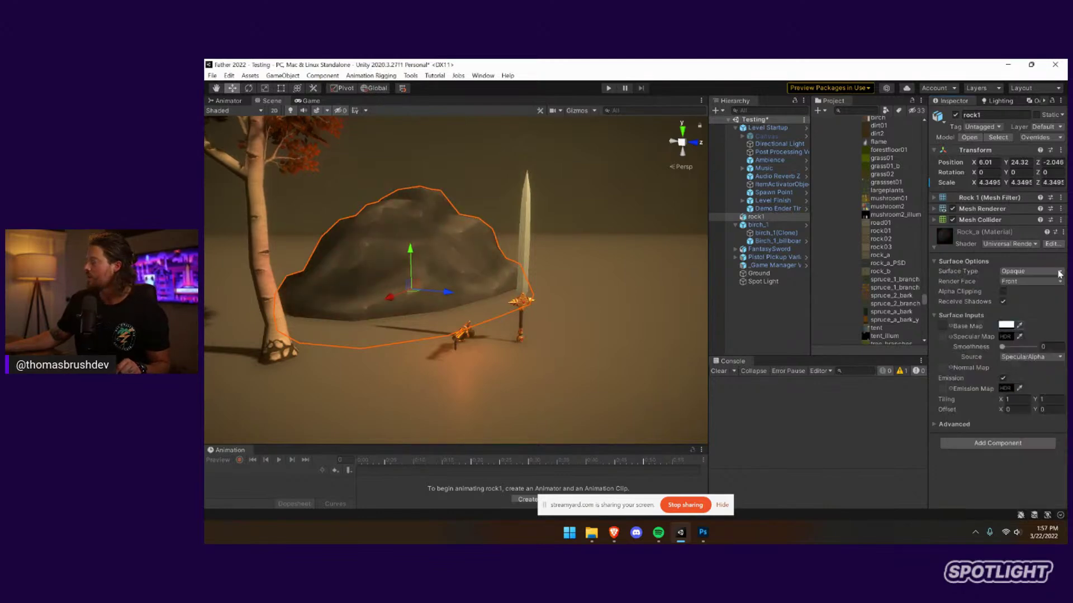
Select the birch tree in the scene and locate its birch_1 prefab asset in the project
{"action": "middle_click_drag", "start_coordinate": [439, 305], "coordinate": [483, 392]}
{"action": "right_click_drag", "start_coordinate": [483, 391], "coordinate": [496, 330]}
{"action": "scroll", "coordinate": [492, 322], "scroll_direction": "down", "scroll_amount": 5}
{"action": "left_click", "coordinate": [439, 271]}
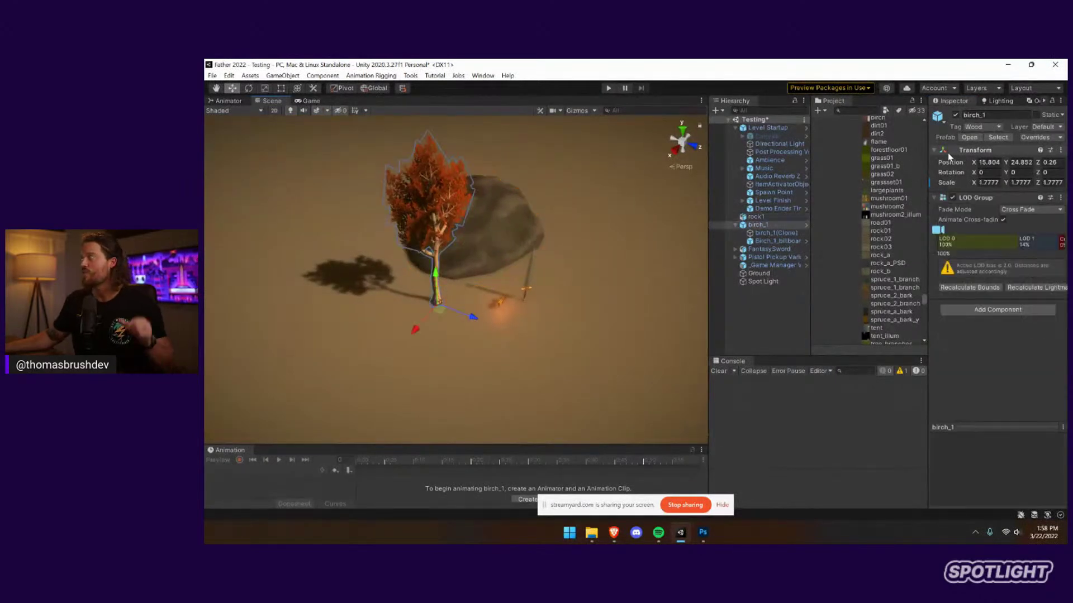
{"action": "left_click", "coordinate": [990, 138]}
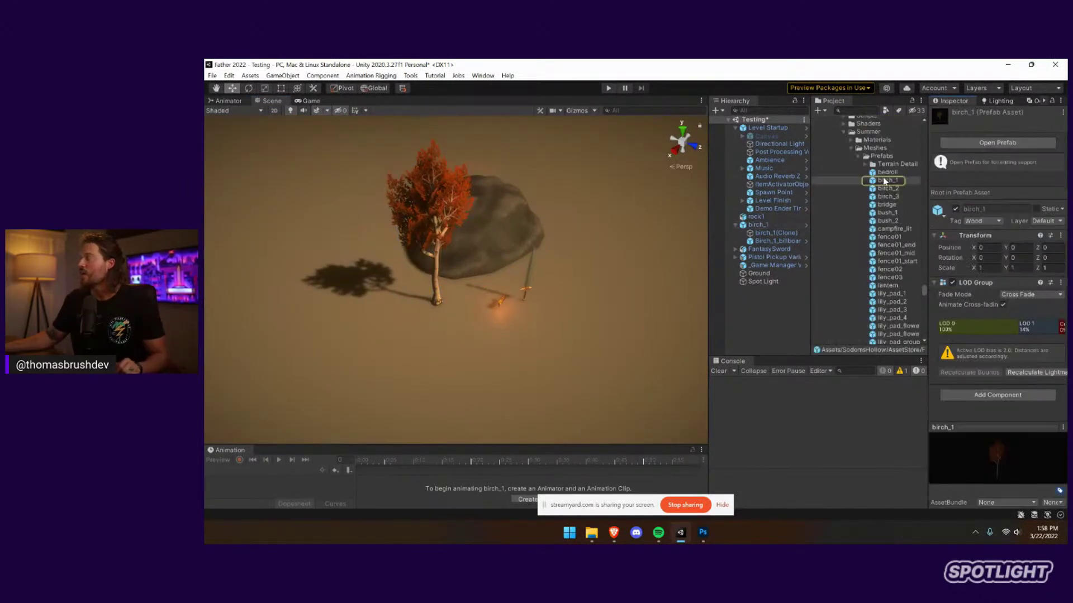
Place a test copy of birch_1 and undo it, and apply the scene birch's overrides to the prefab
{"action": "left_click_drag", "start_coordinate": [885, 180], "coordinate": [594, 172]}
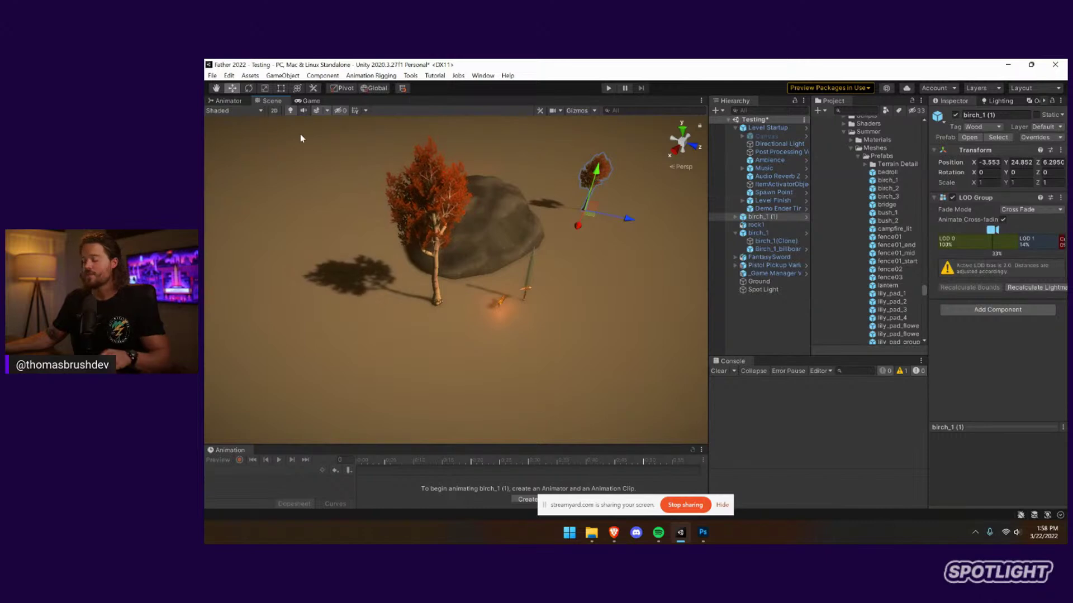
{"action": "key", "text": "ctrl+z"}
{"action": "left_click", "coordinate": [436, 273]}
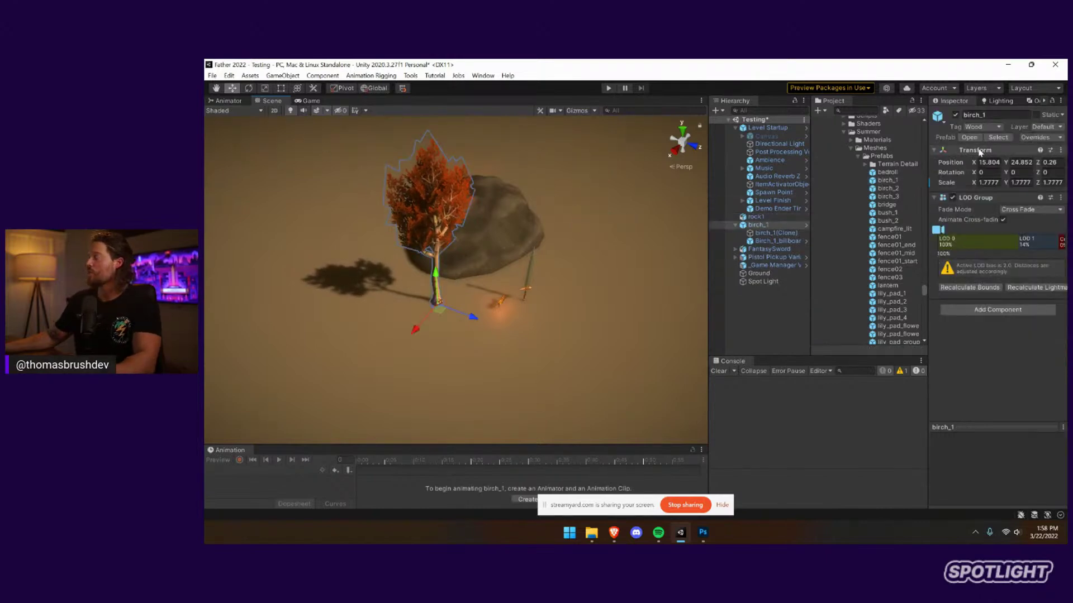
{"action": "left_click", "coordinate": [1033, 138]}
{"action": "left_click", "coordinate": [1036, 218]}
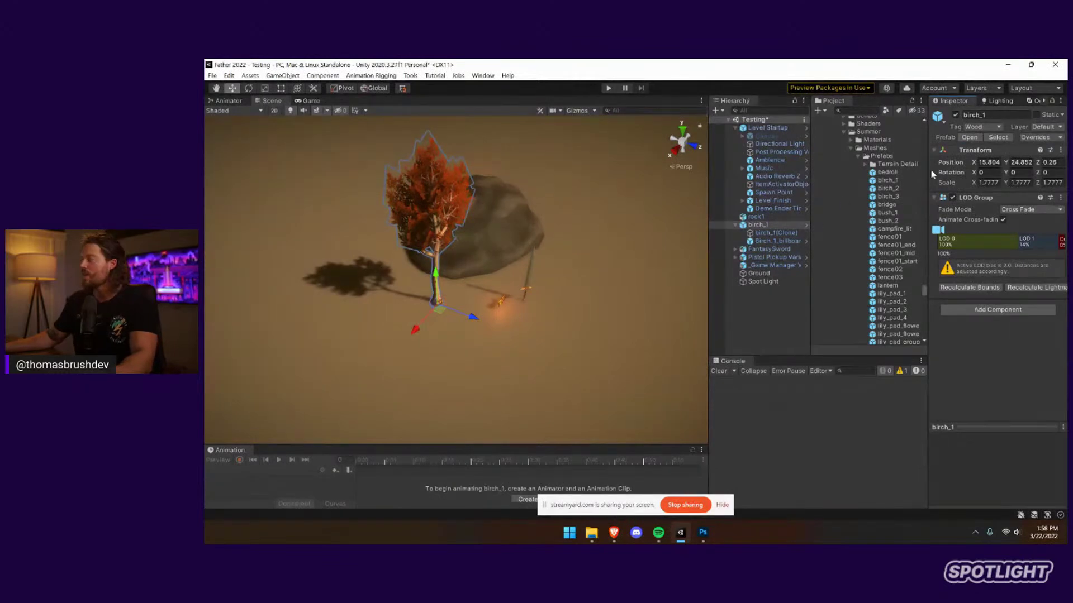
Place four more birch_1 trees in the scene, two on either side of the rock
{"action": "left_click", "coordinate": [890, 179]}
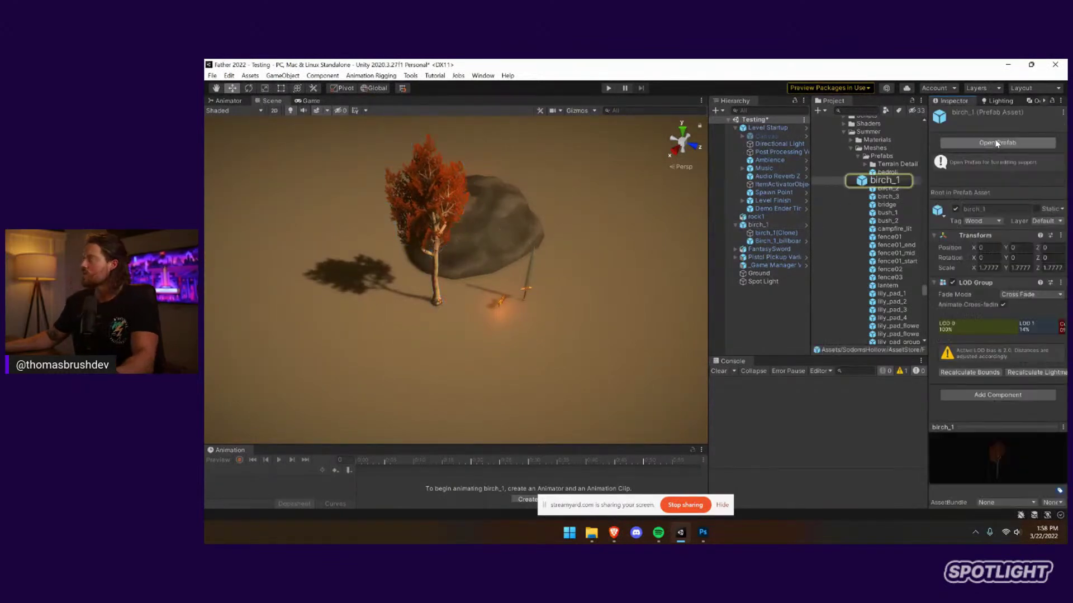
{"action": "left_click_drag", "start_coordinate": [890, 182], "coordinate": [317, 291]}
{"action": "left_click_drag", "start_coordinate": [531, 231], "coordinate": [566, 218]}
{"action": "left_click_drag", "start_coordinate": [885, 182], "coordinate": [615, 262]}
Duplicate rock1, scale the copy up to about 14.39 and move it behind the trees to Z -35.5
{"action": "left_click", "coordinate": [530, 283]}
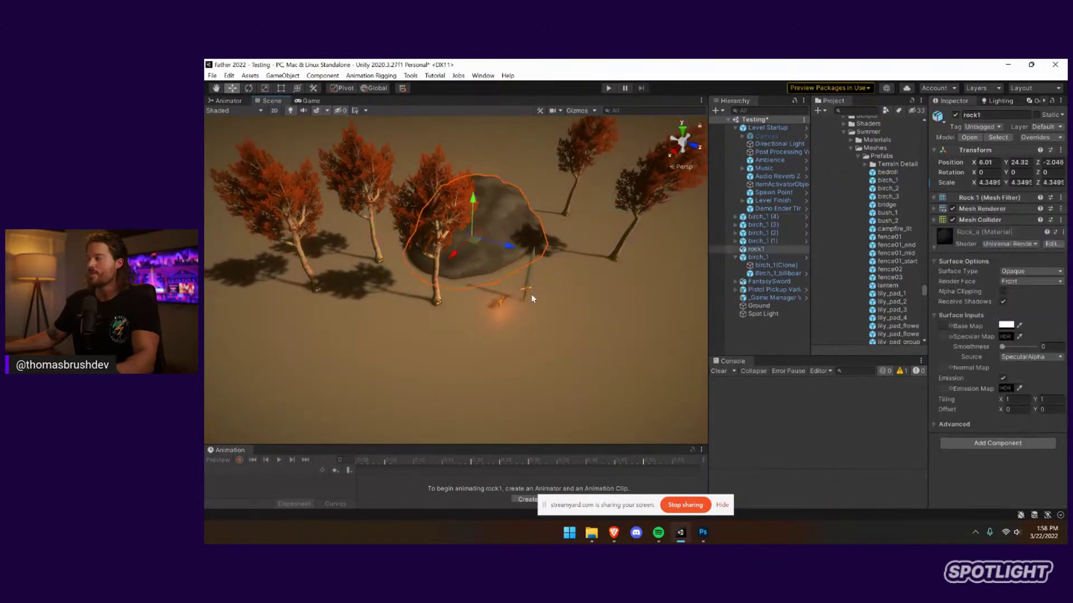
{"action": "key", "text": "ctrl+d"}
{"action": "scroll", "coordinate": [530, 306], "scroll_direction": "down", "scroll_amount": 5}
{"action": "left_click_drag", "start_coordinate": [503, 273], "coordinate": [522, 170]}
{"action": "left_click", "coordinate": [263, 89]}
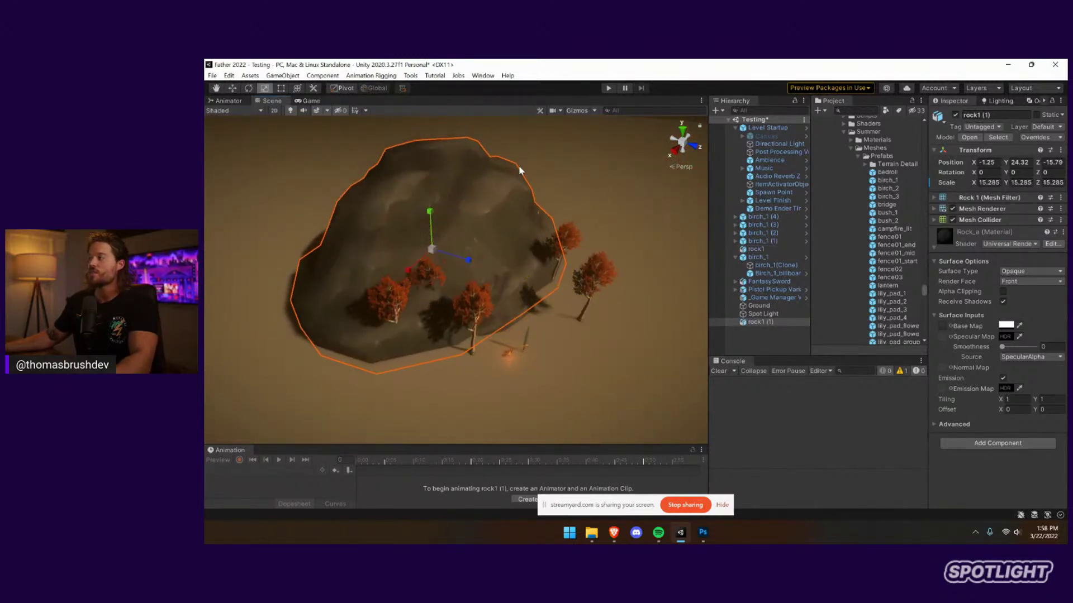
{"action": "left_click", "coordinate": [232, 89]}
{"action": "left_click_drag", "start_coordinate": [469, 260], "coordinate": [386, 235]}
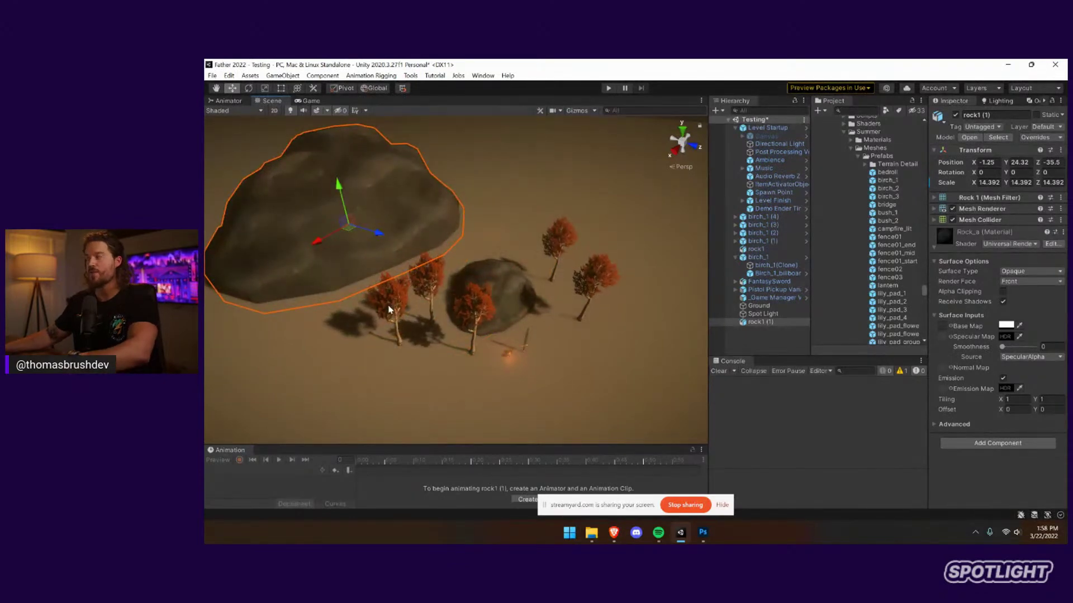
Duplicate the large rock, rotate the copy about 56.8 degrees around Y and position it at X -20.6, Y 19.3, Z -12.1
{"action": "scroll", "coordinate": [384, 246], "scroll_direction": "down", "scroll_amount": 5}
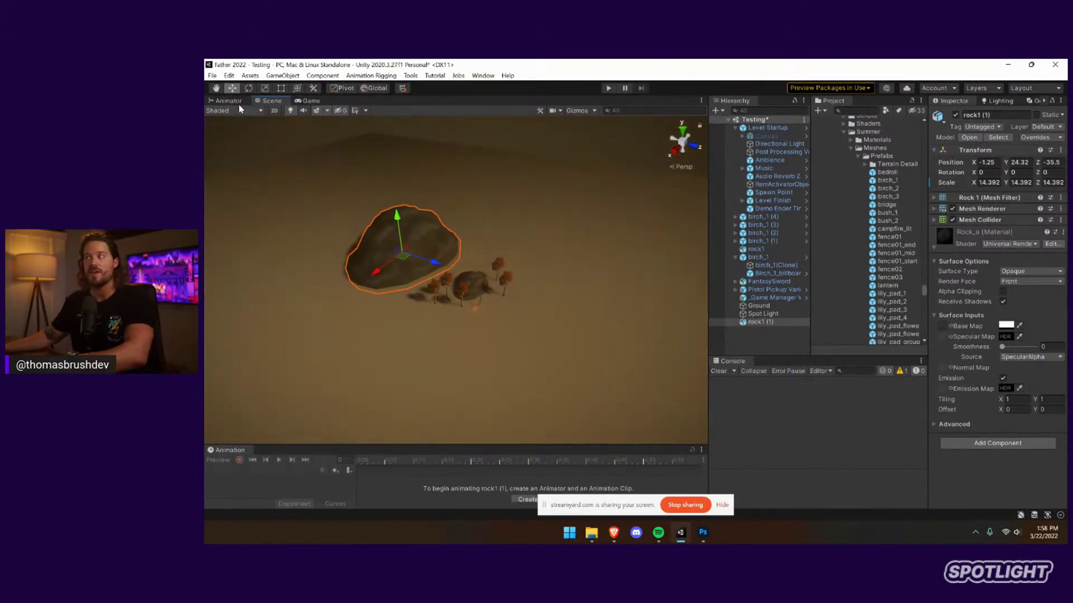
{"action": "key", "text": "ctrl+d"}
{"action": "left_click_drag", "start_coordinate": [398, 264], "coordinate": [383, 242]}
{"action": "left_click", "coordinate": [248, 88]}
{"action": "left_click", "coordinate": [232, 88]}
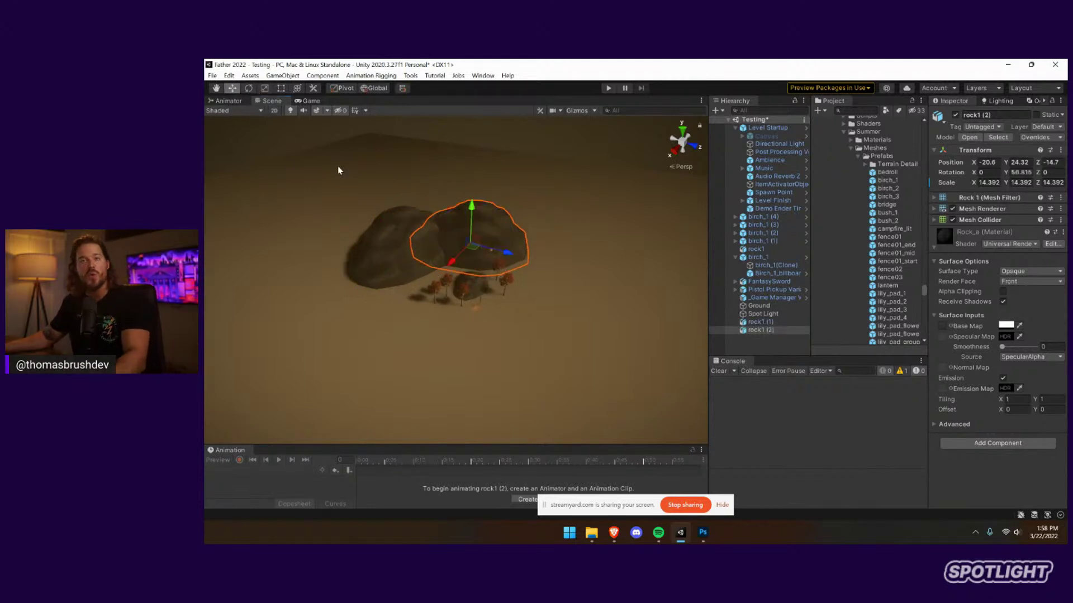
{"action": "left_click", "coordinate": [513, 253]}
{"action": "left_click", "coordinate": [492, 241]}
{"action": "left_click_drag", "start_coordinate": [508, 255], "coordinate": [514, 256]}
{"action": "left_click_drag", "start_coordinate": [480, 212], "coordinate": [483, 227]}
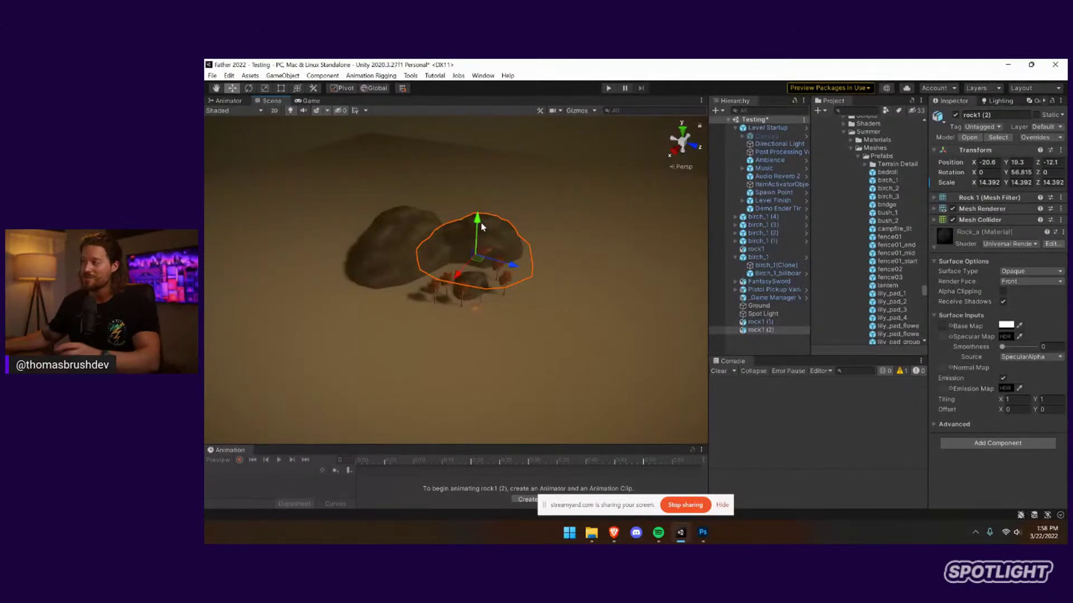
Duplicate the first large rock again and sink the copy into the gap between the two large rocks
{"action": "left_click", "coordinate": [384, 248]}
{"action": "key", "text": "ctrl+d"}
{"action": "left_click_drag", "start_coordinate": [414, 264], "coordinate": [453, 273]}
{"action": "left_click_drag", "start_coordinate": [440, 232], "coordinate": [445, 252]}
{"action": "left_click", "coordinate": [519, 255]}
Duplicate rock1 (1), scale the copy up to about 66.09 and move it far back to X -76.3, Y -1.3, Z -142.8
{"action": "scroll", "coordinate": [519, 256], "scroll_direction": "up", "scroll_amount": 5}
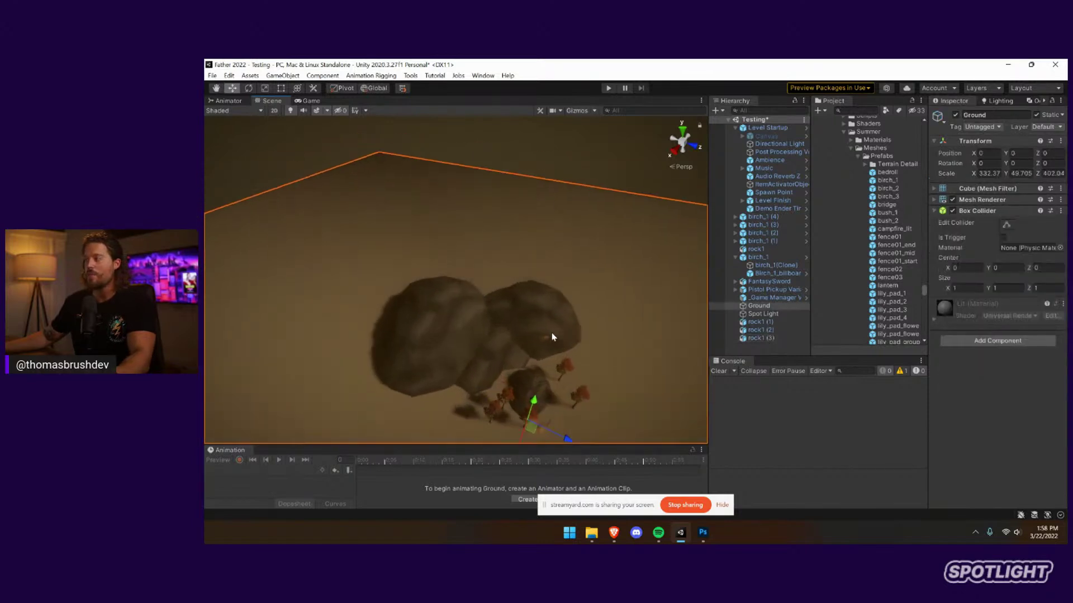
{"action": "left_click", "coordinate": [438, 296]}
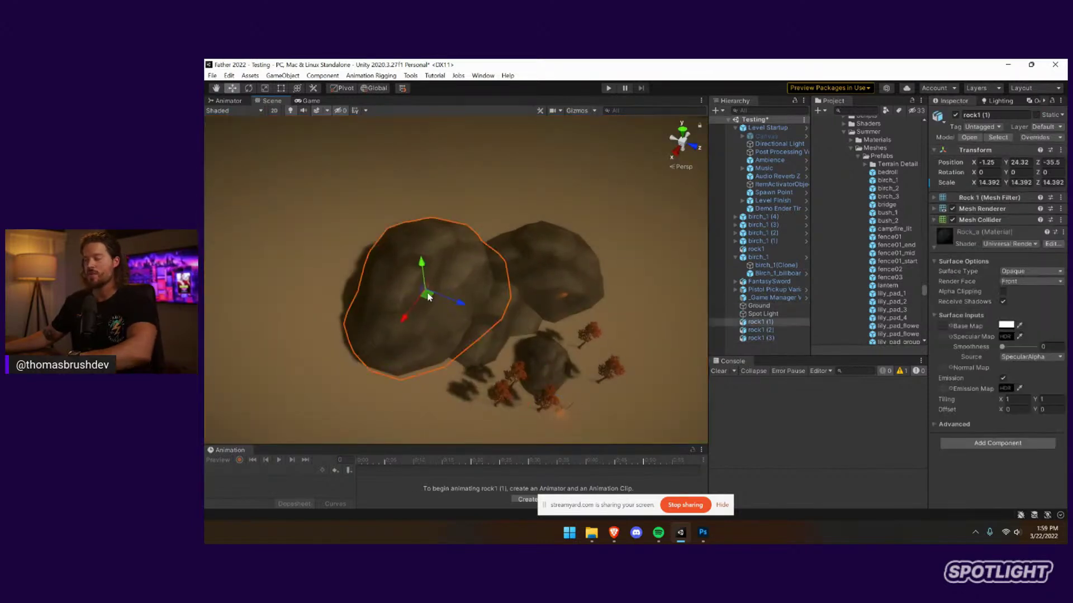
{"action": "key", "text": "ctrl+d"}
{"action": "left_click_drag", "start_coordinate": [427, 297], "coordinate": [386, 189]}
{"action": "left_click", "coordinate": [265, 88]}
{"action": "left_click", "coordinate": [232, 88]}
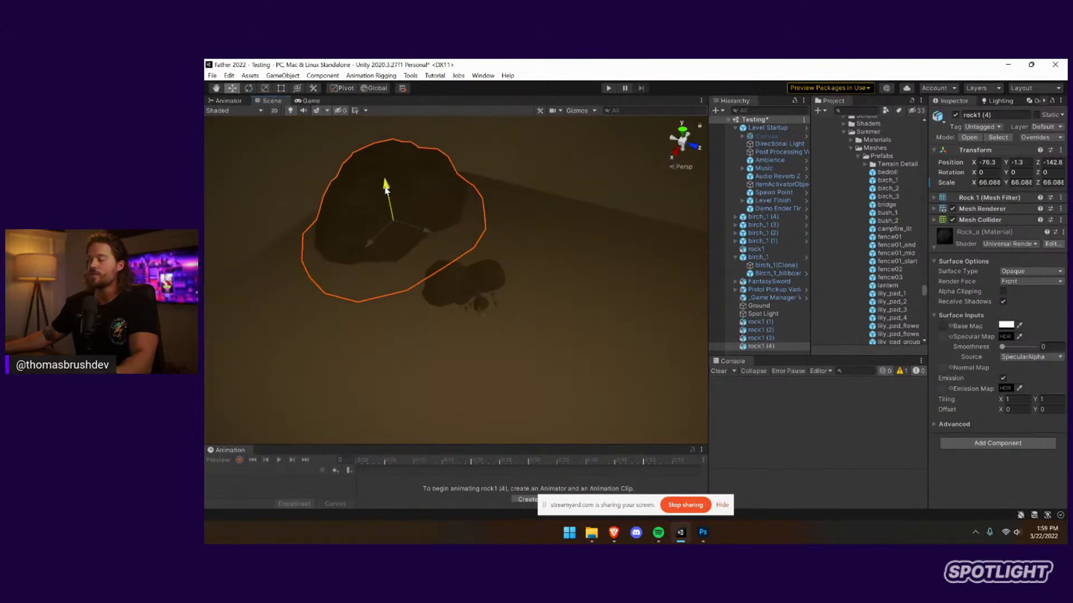
Duplicate the mountain-sized rock, rotate the copy to about -84.56 degrees on Y and position it at X -60.4, Y -37.3, Z -85.4
{"action": "key", "text": "ctrl+d"}
{"action": "left_click_drag", "start_coordinate": [386, 229], "coordinate": [360, 254]}
{"action": "left_click", "coordinate": [249, 88]}
{"action": "left_click_drag", "start_coordinate": [328, 292], "coordinate": [418, 260]}
{"action": "left_click", "coordinate": [232, 88]}
{"action": "left_click_drag", "start_coordinate": [454, 301], "coordinate": [445, 297]}
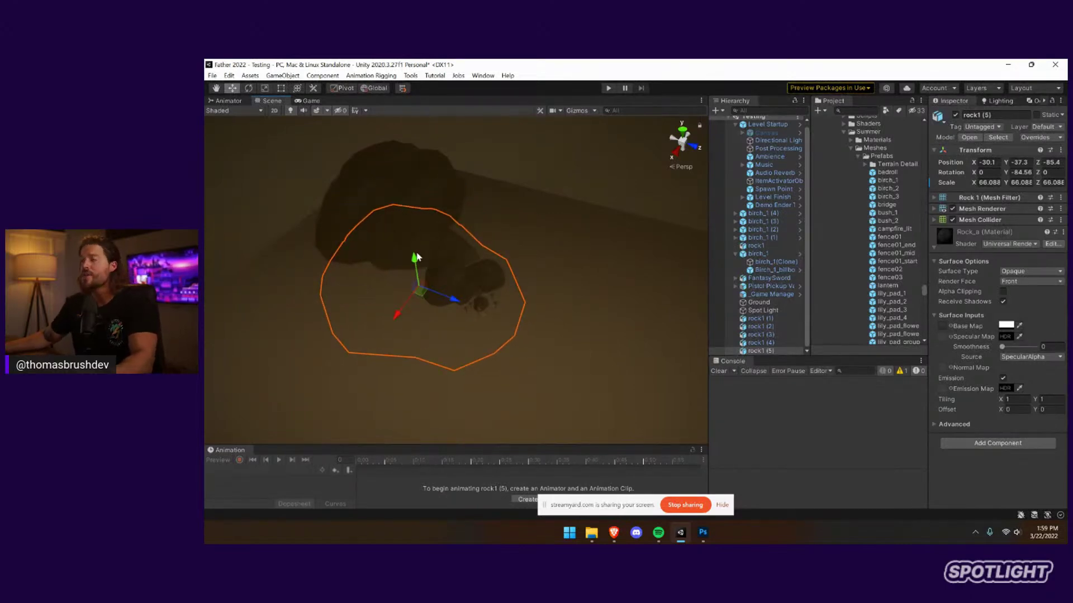
{"action": "left_click", "coordinate": [394, 314]}
{"action": "left_click", "coordinate": [400, 310]}
{"action": "left_click_drag", "start_coordinate": [398, 311], "coordinate": [416, 301]}
{"action": "right_click_drag", "start_coordinate": [415, 297], "coordinate": [395, 110]}
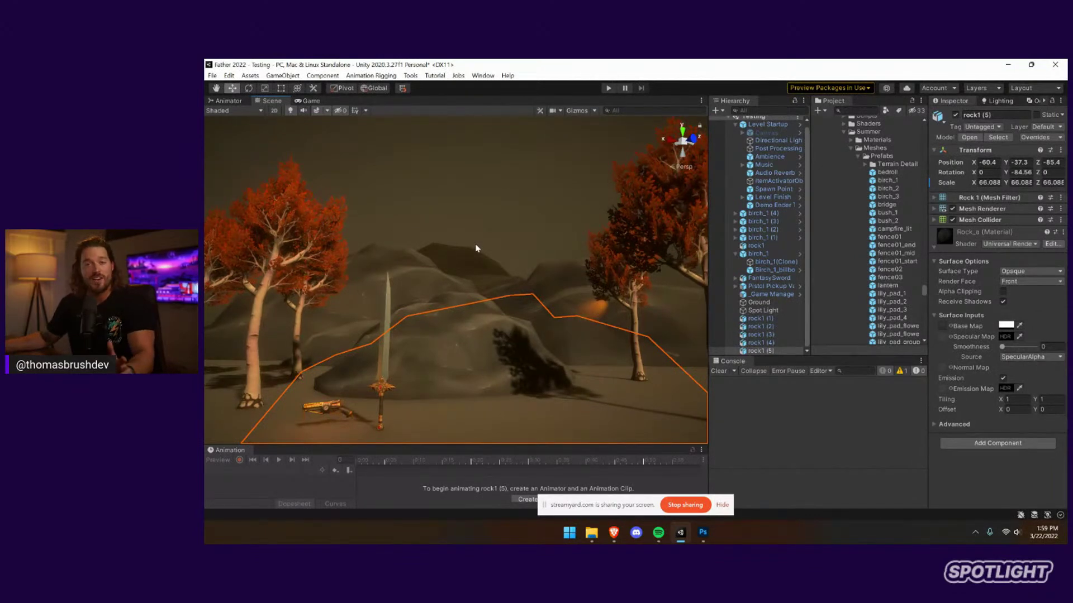
Switch to the slide presentation and advance to the Tool #4 Additional Texturing slide
{"action": "mouse_move", "coordinate": [615, 534]}
{"action": "left_click", "coordinate": [617, 512]}
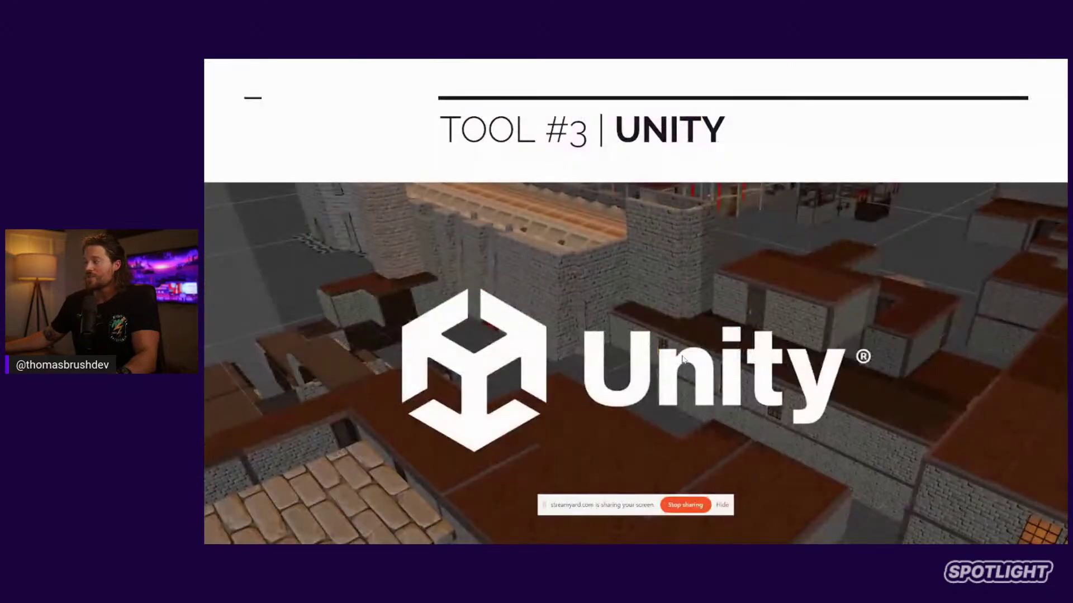
{"action": "right_click", "coordinate": [680, 175]}
{"action": "left_click", "coordinate": [676, 392]}
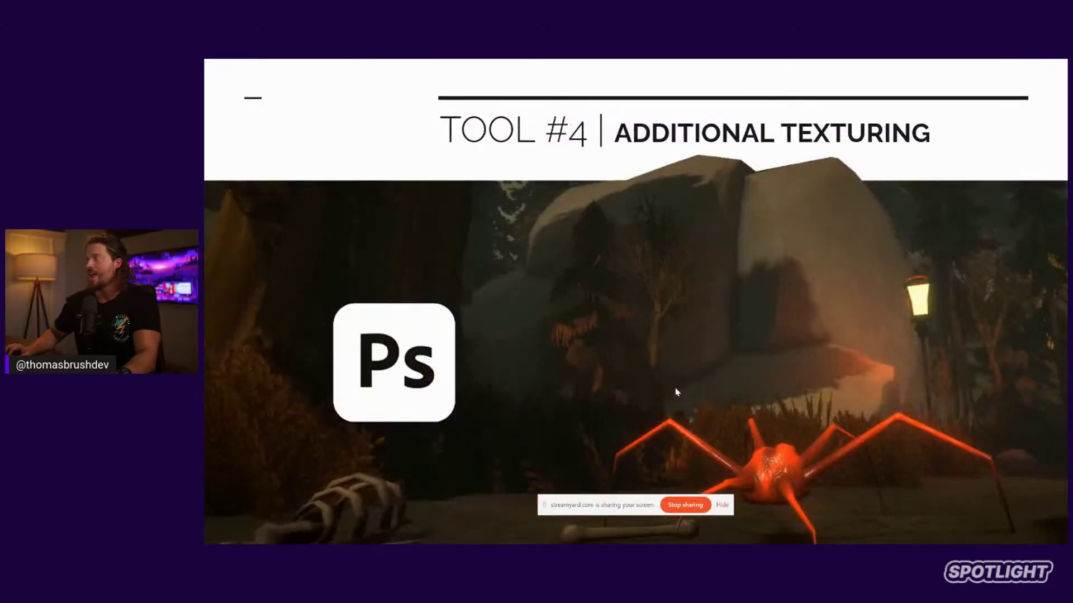